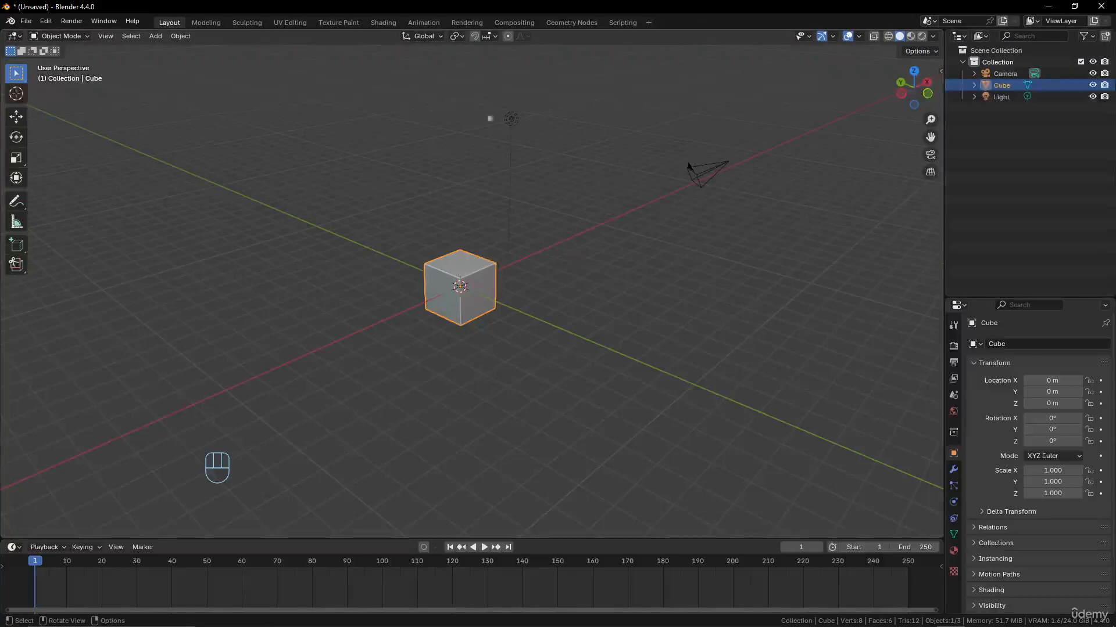
- Box-select the default camera, light and cube in the 3D viewport
drag(378, 98, 802, 389)
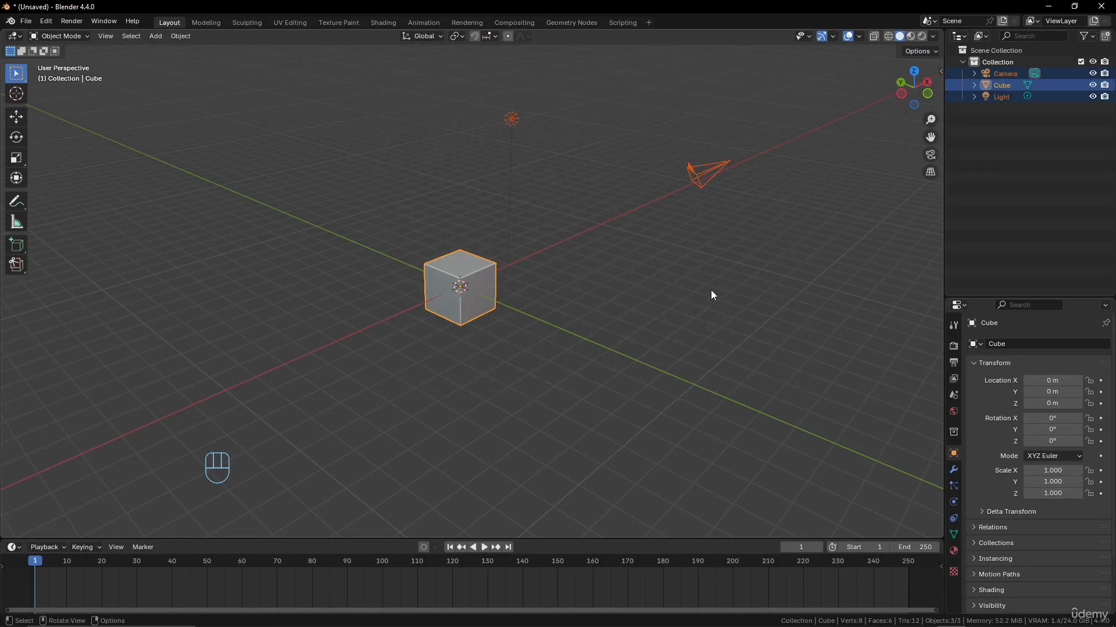
- Delete the default camera, light and cube
key(x)
click(696, 298)
scroll(493, 266, up, 2)
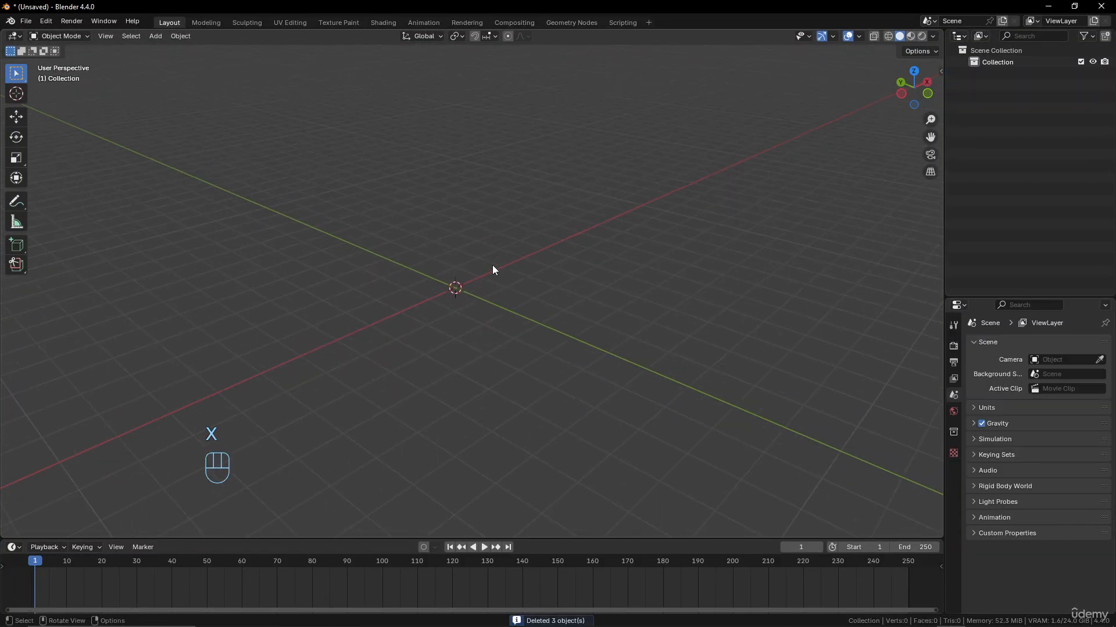
shift+scroll(472, 266, up, 2)
- Add a Suzanne monkey mesh to the scene
key(shift+a)
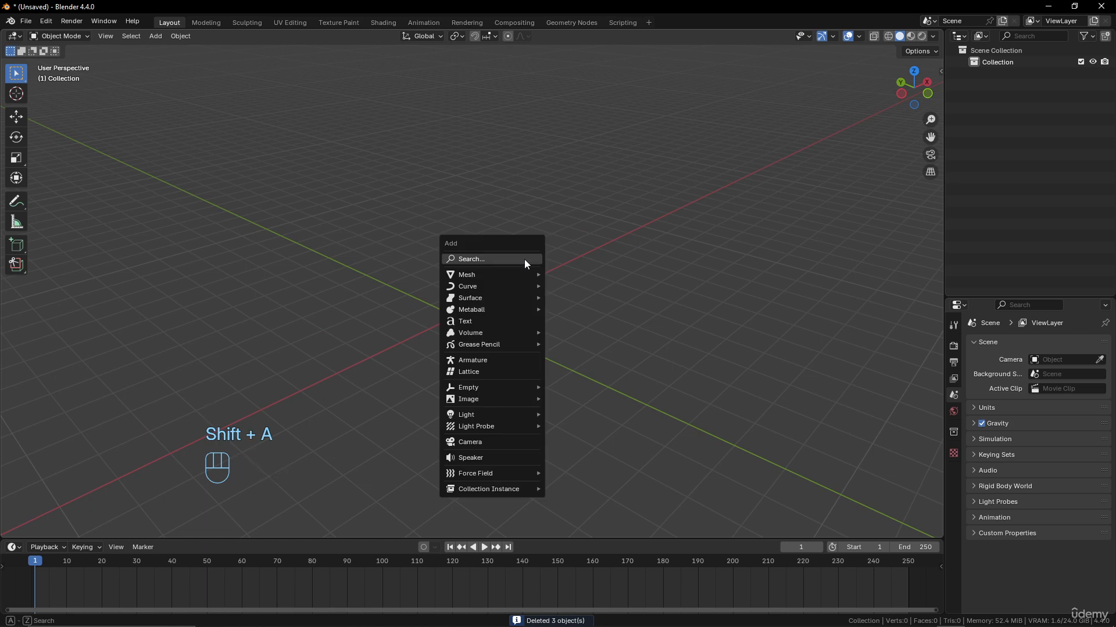
mouse_move(514, 273)
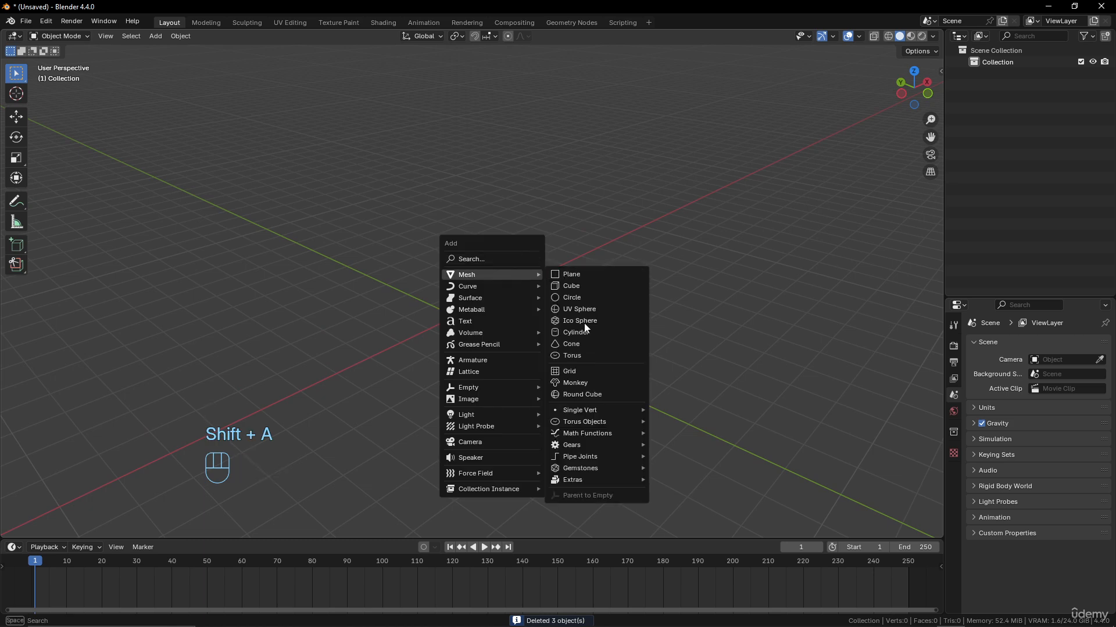
click(581, 383)
middle_drag(581, 383, 454, 353)
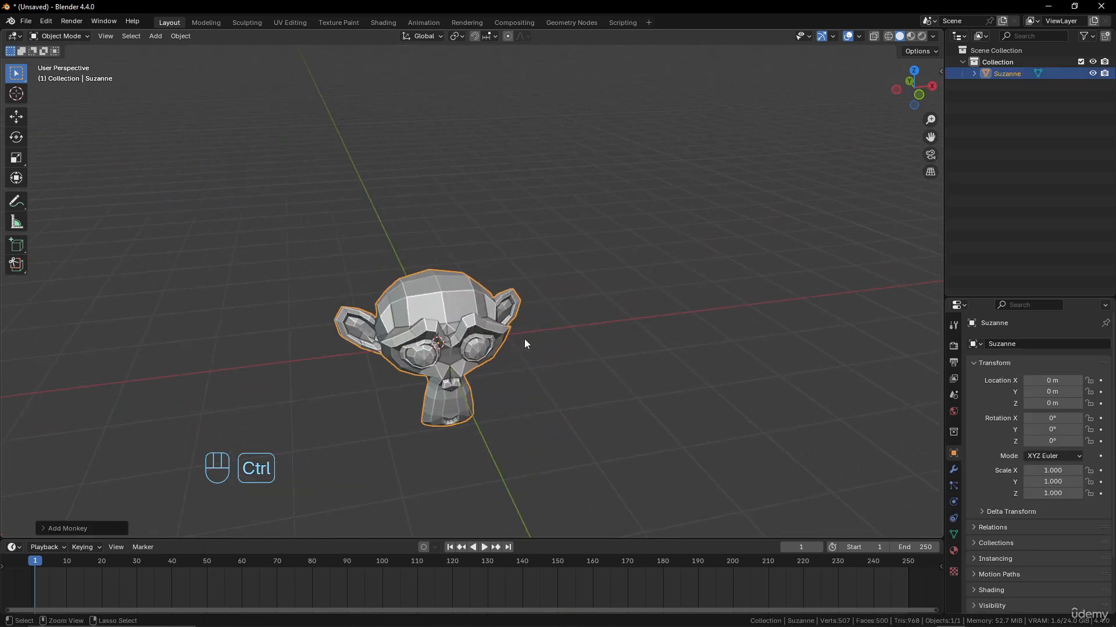
- Subdivide Suzanne to level 2 with Ctrl+2 and apply Shade Smooth
key(ctrl+2)
middle_drag(524, 339, 475, 322)
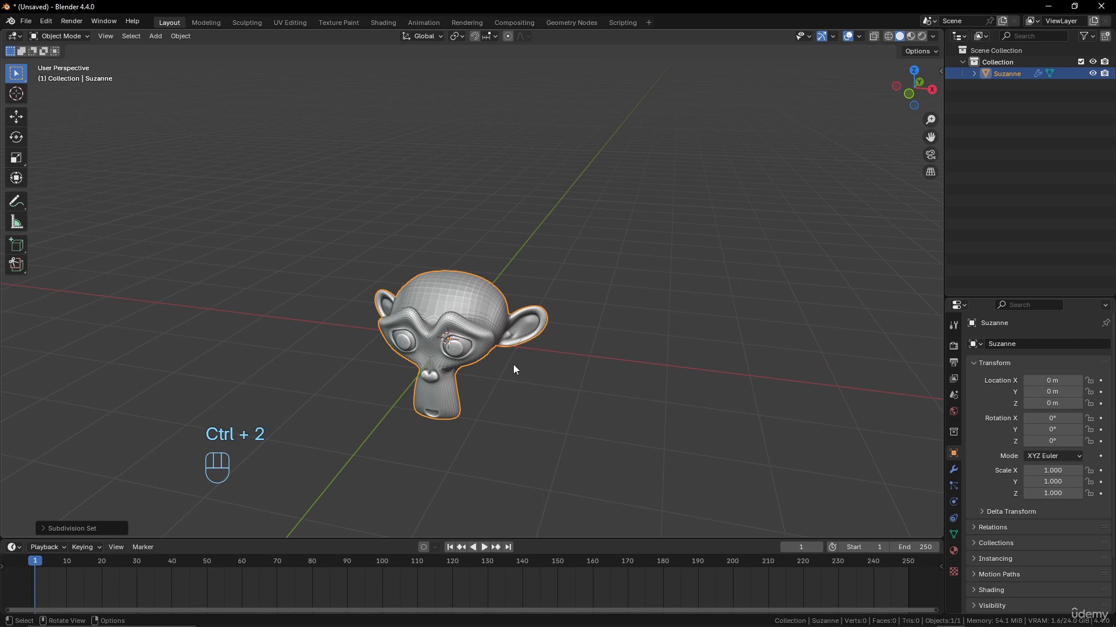
right_click(473, 284)
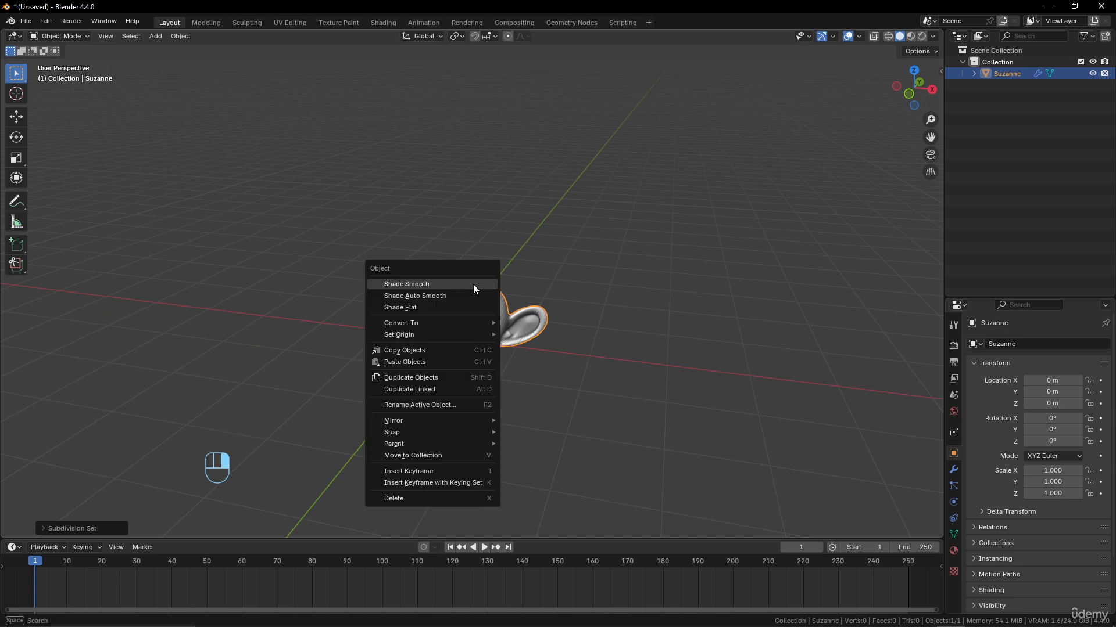
click(473, 285)
middle_drag(540, 353, 439, 292)
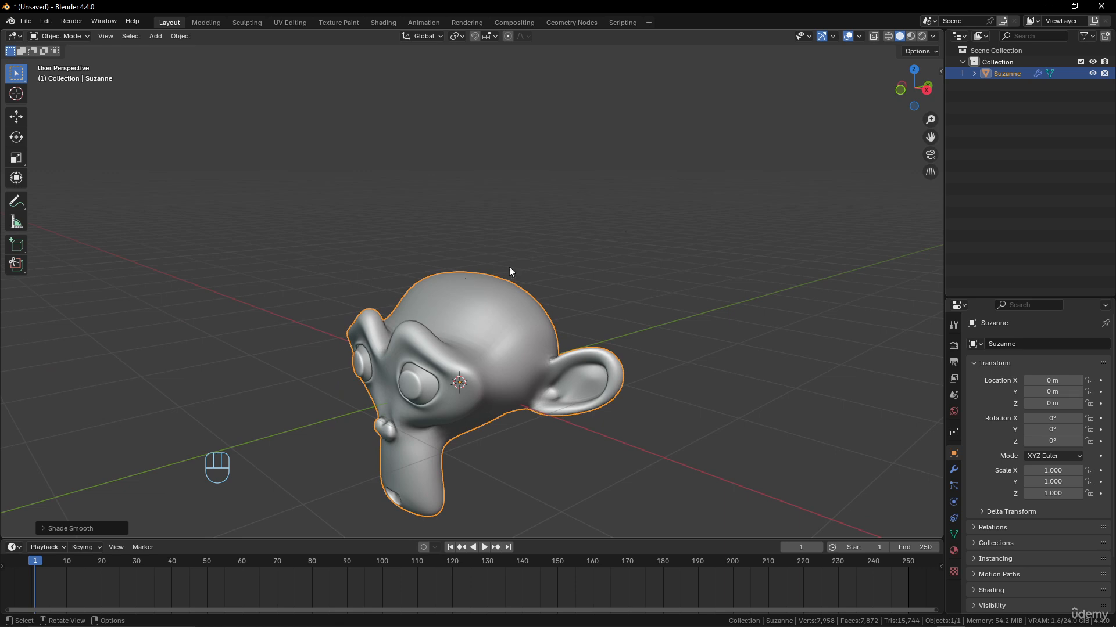
- Switch to Texture Paint, set an orthographic front view, and unlink the editor's image
click(346, 24)
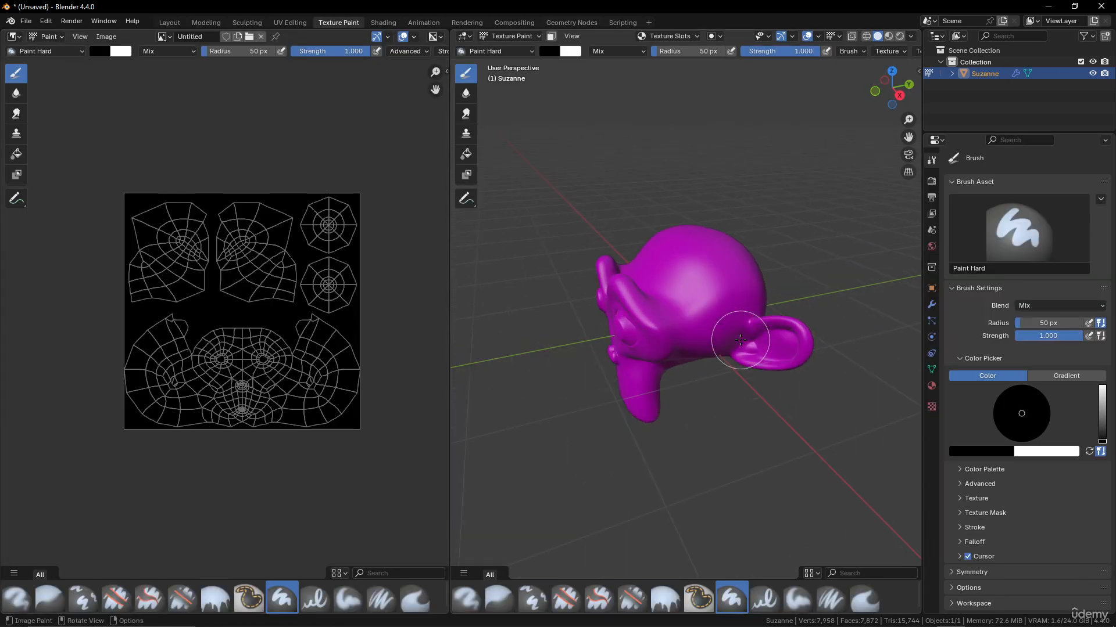
scroll(740, 340, up, 2)
middle_drag(740, 340, 653, 256)
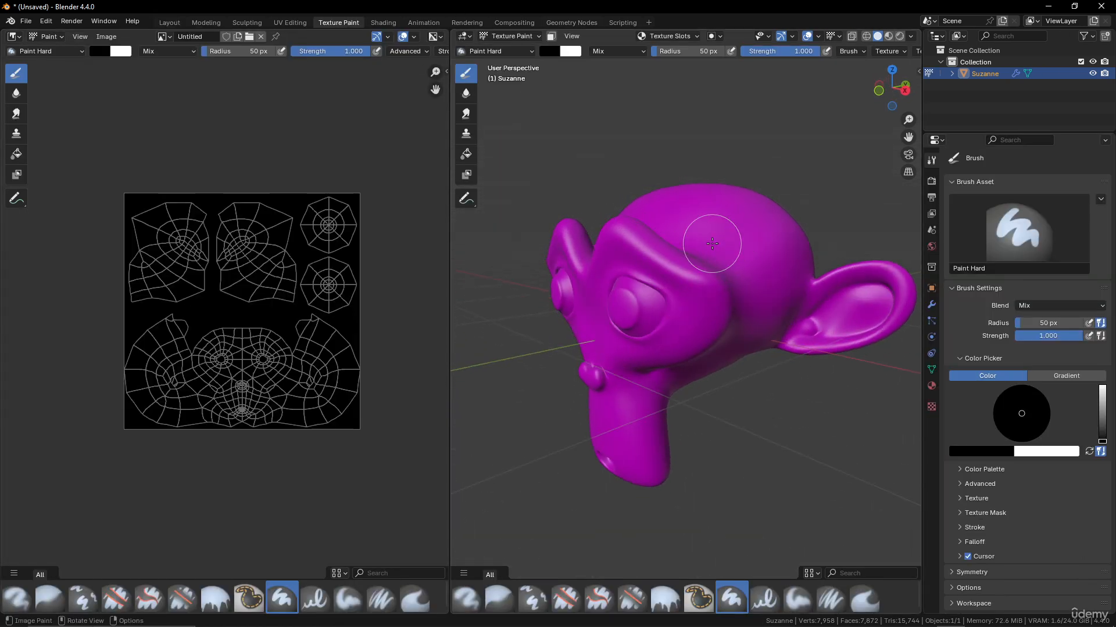
key(KP_5)
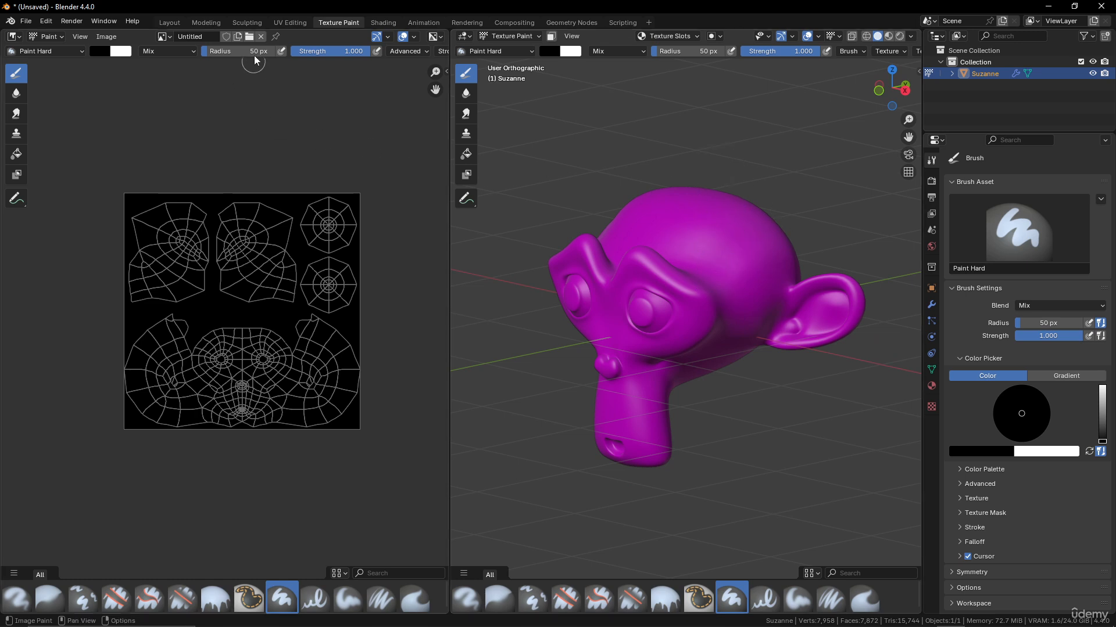
click(261, 36)
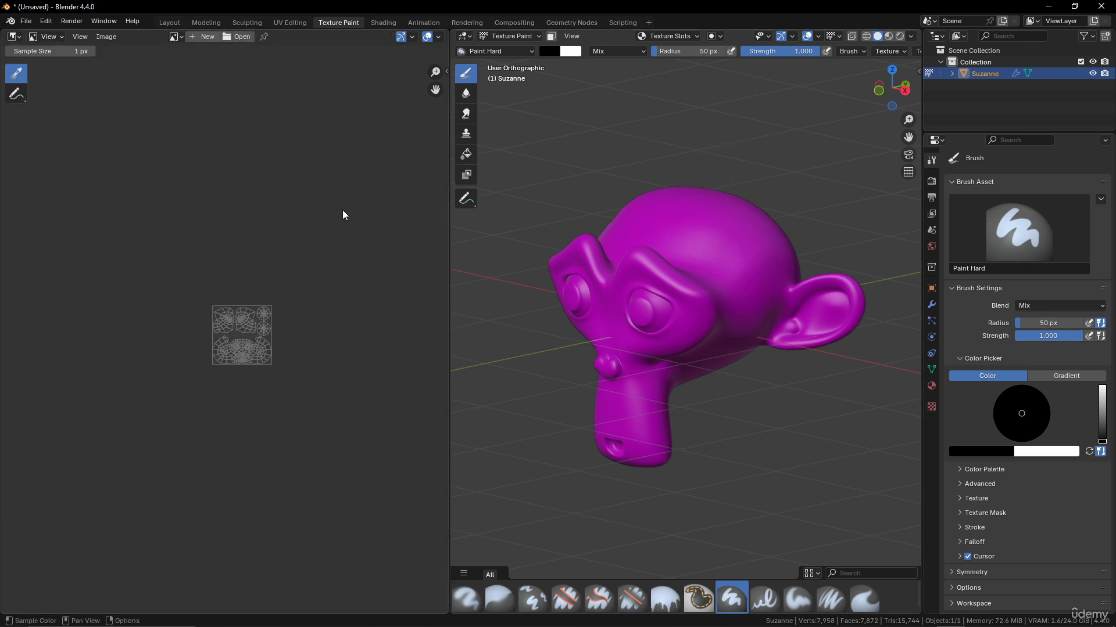
- Create a blank black 2048 × 2048 image named 'suzanne paint'
click(210, 37)
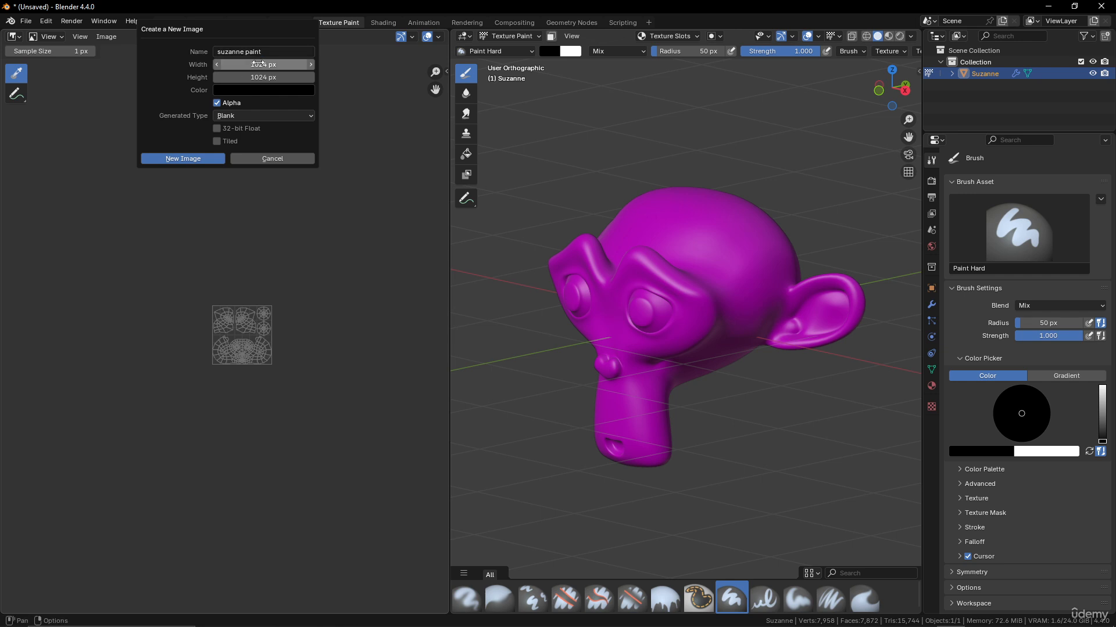
click(282, 66)
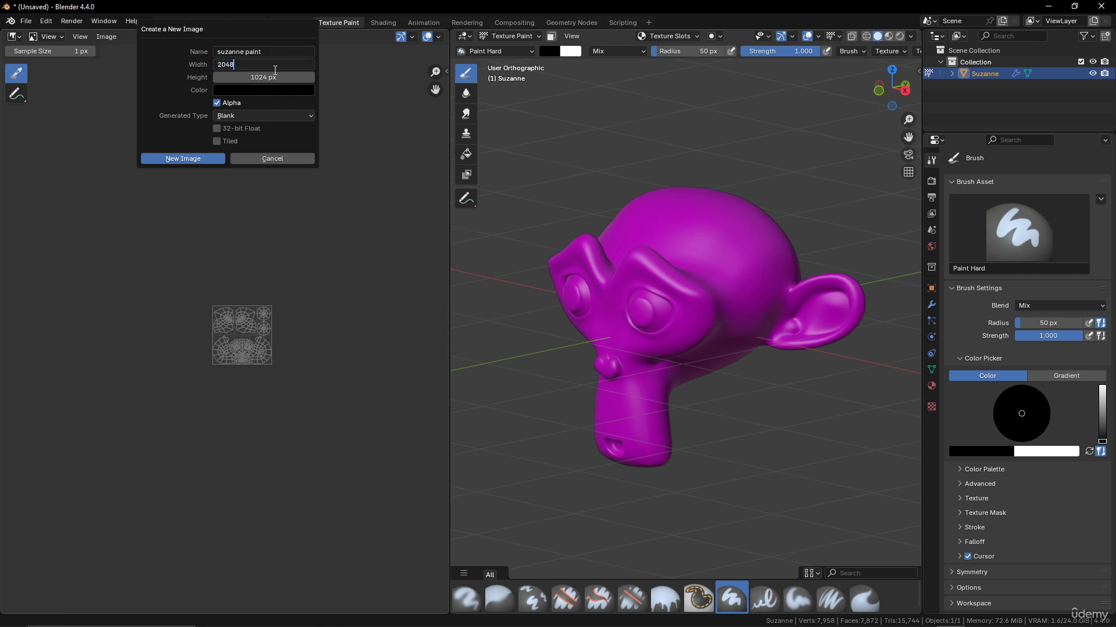
key(Tab)
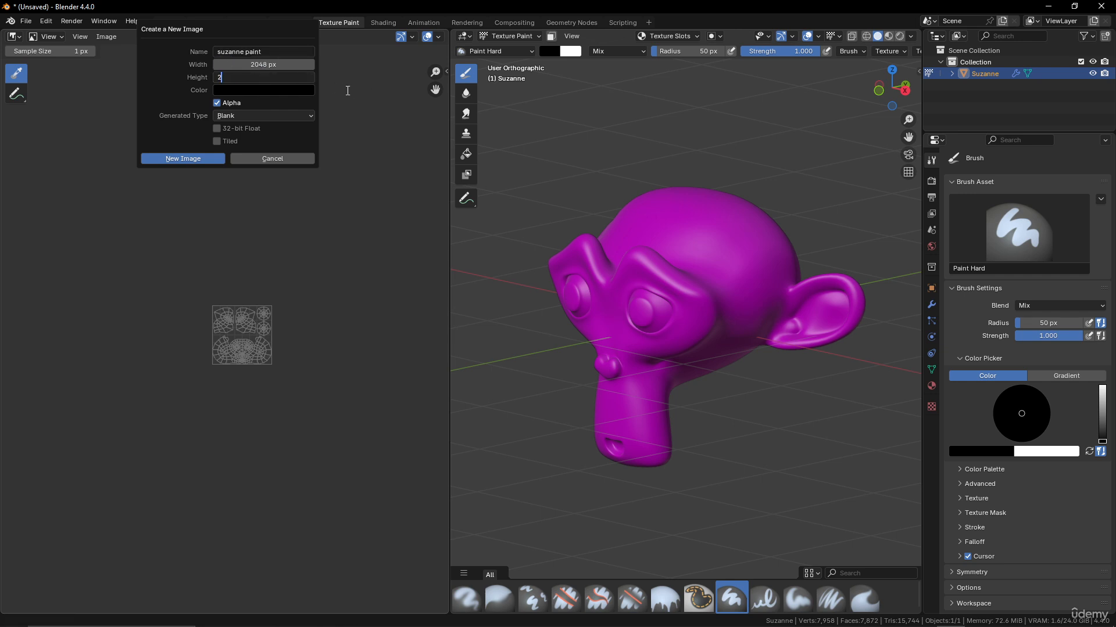
key(Return)
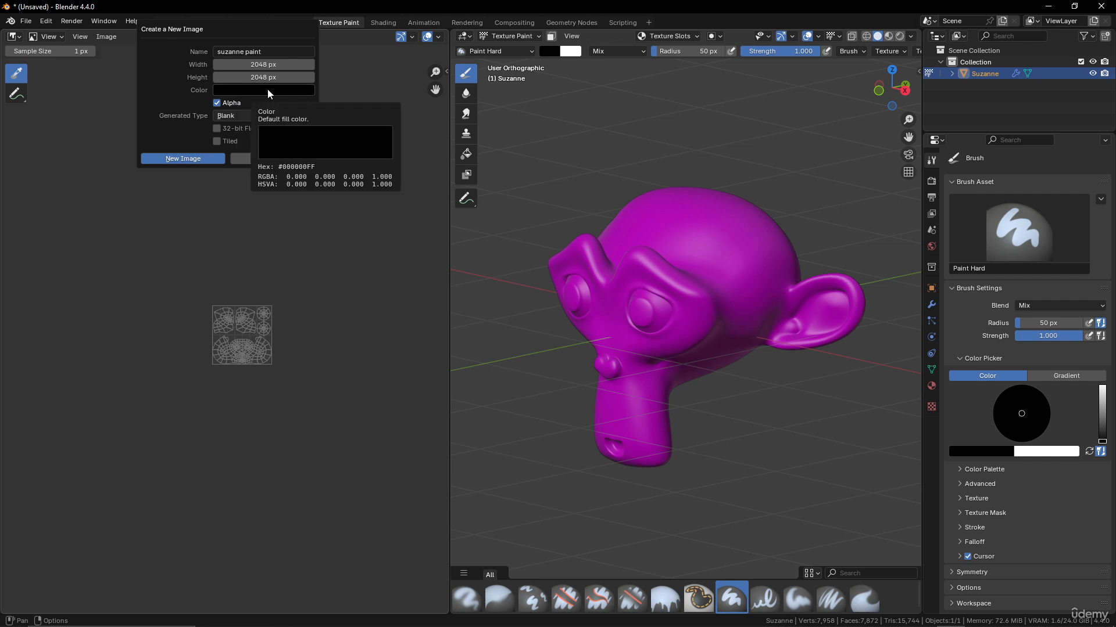
click(250, 118)
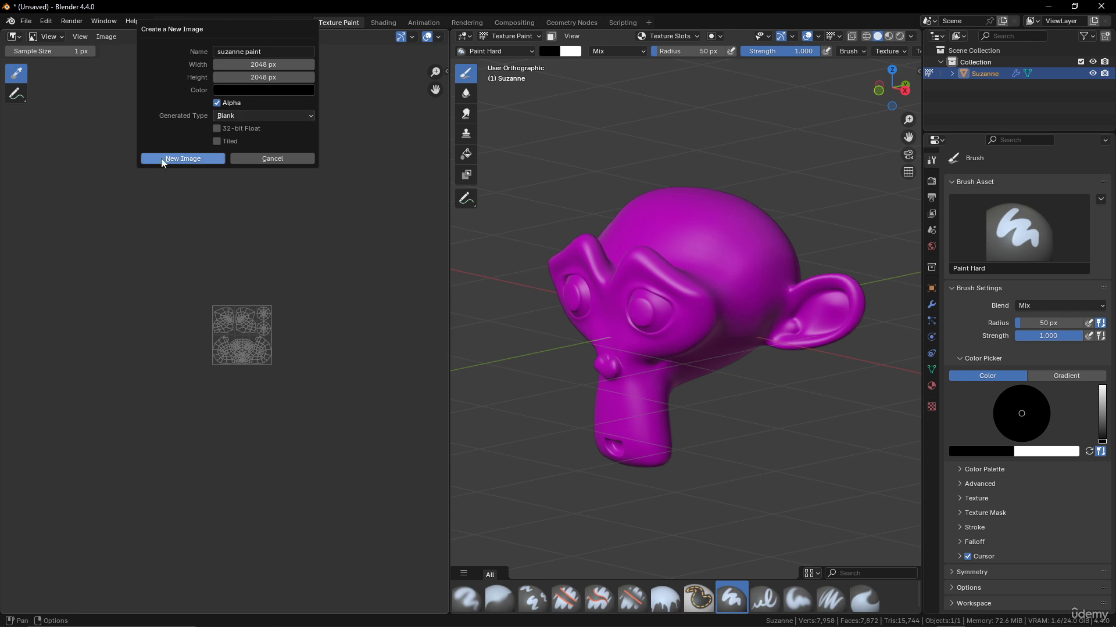
click(194, 159)
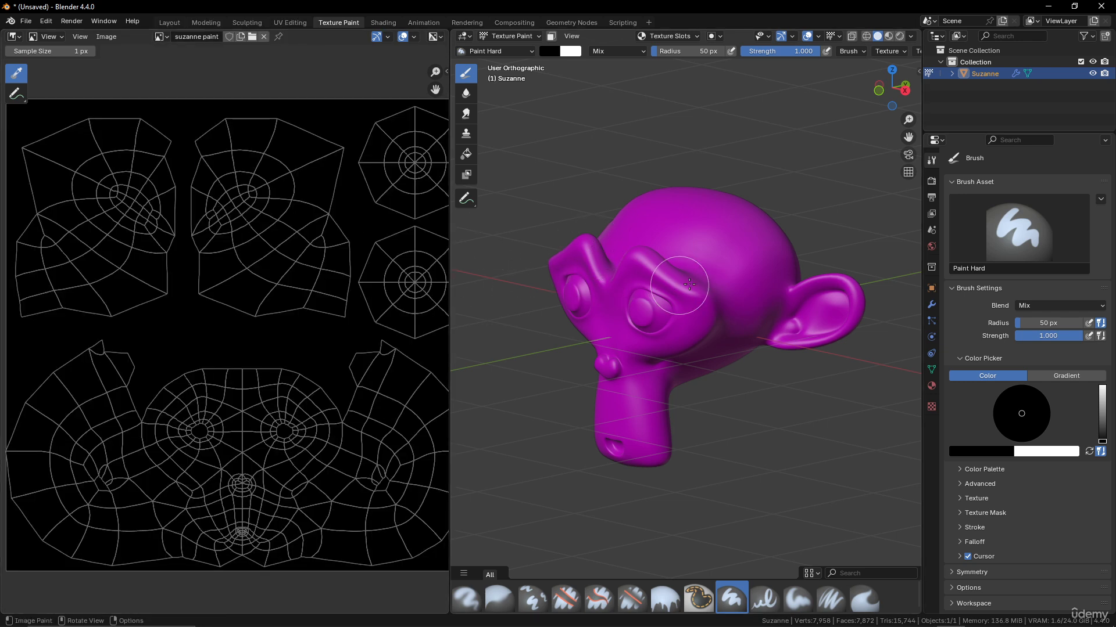
- In the Shading workspace, give Suzanne a new material
click(383, 23)
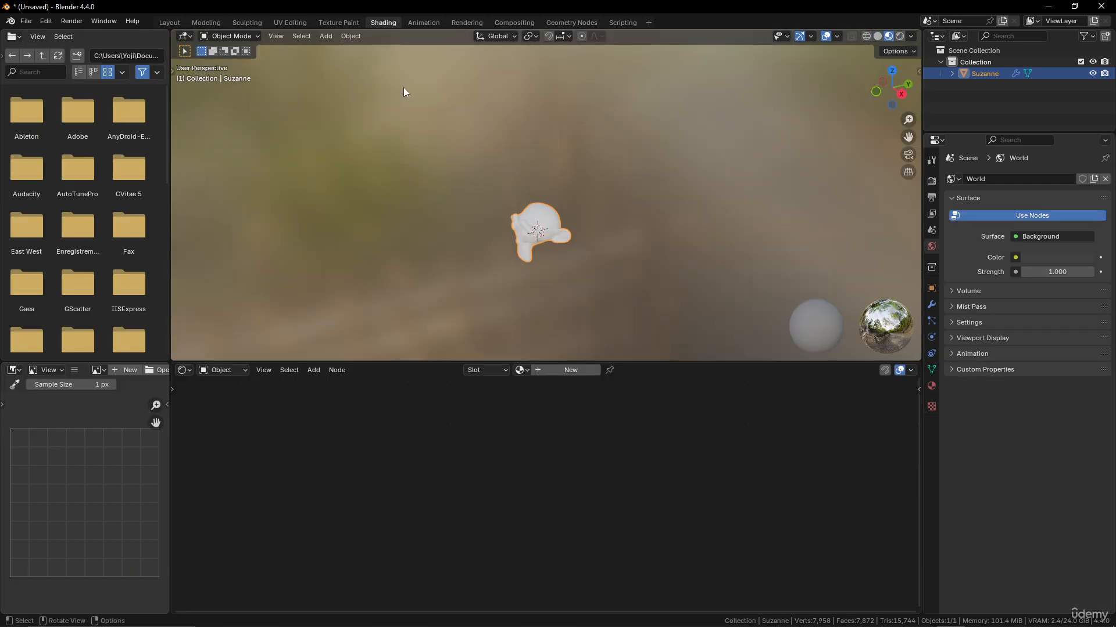
click(559, 370)
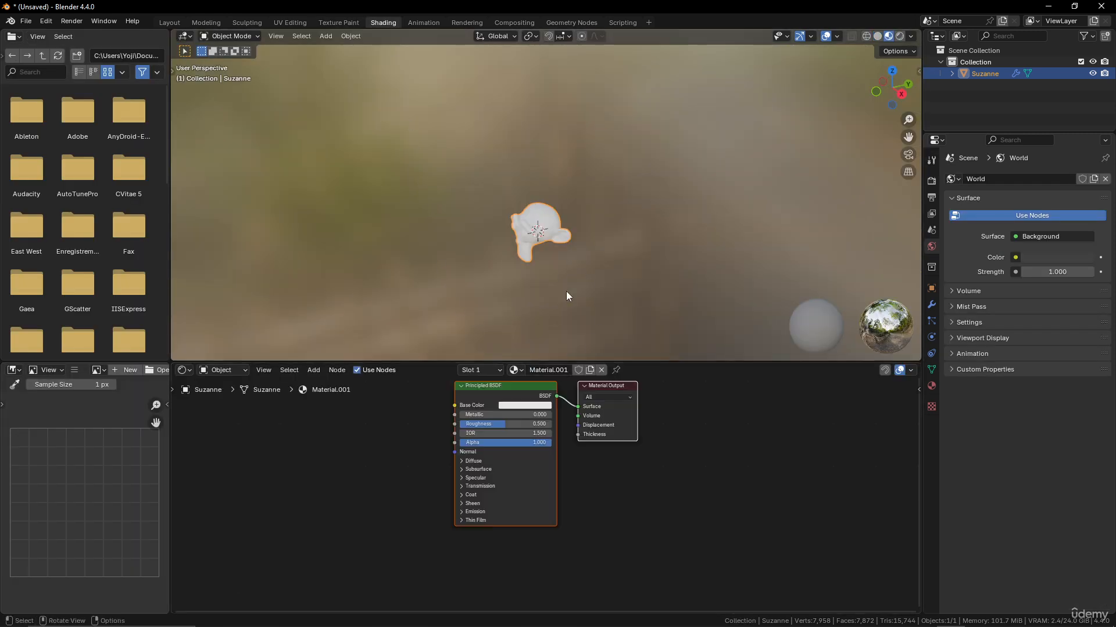
scroll(568, 263, up, 3)
middle_drag(373, 461, 384, 476)
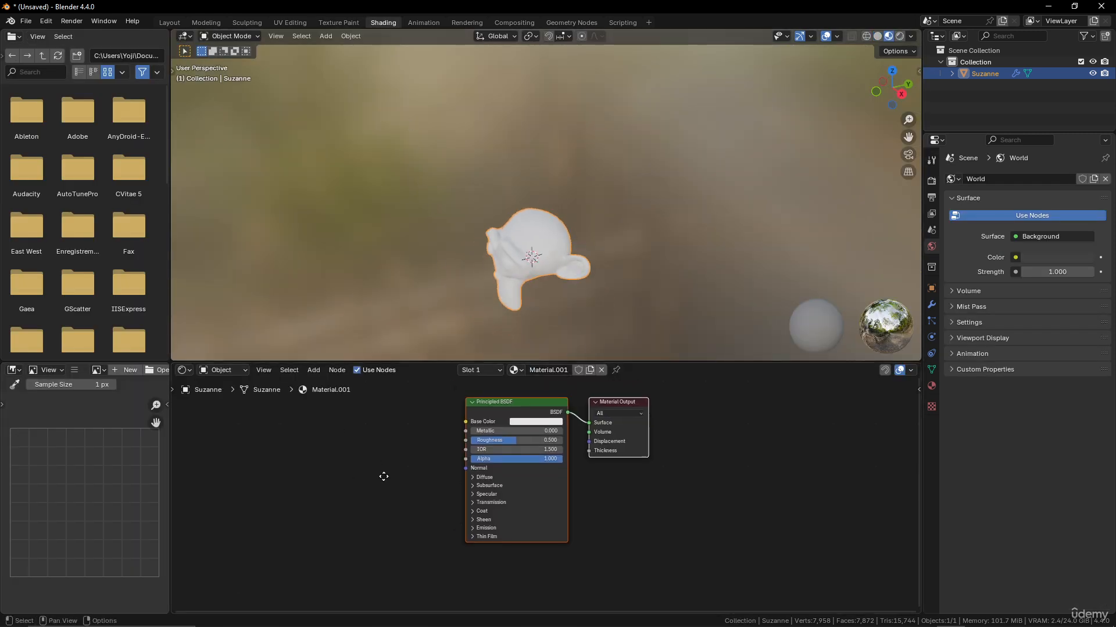
- Add the suzanne paint image as a texture node feeding Base Color
click(102, 371)
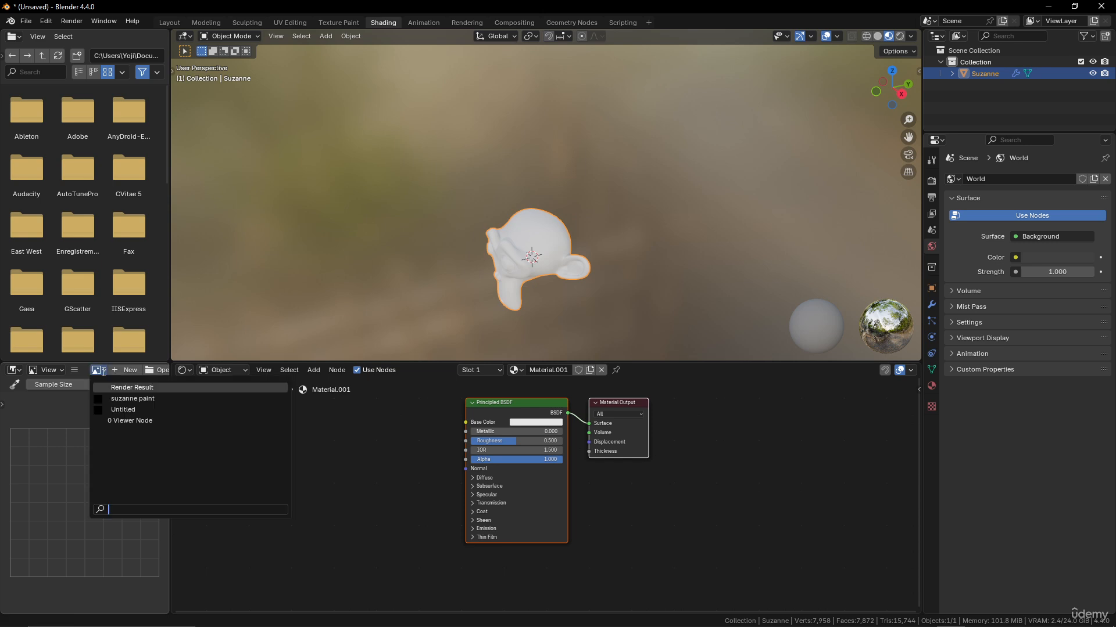
click(114, 398)
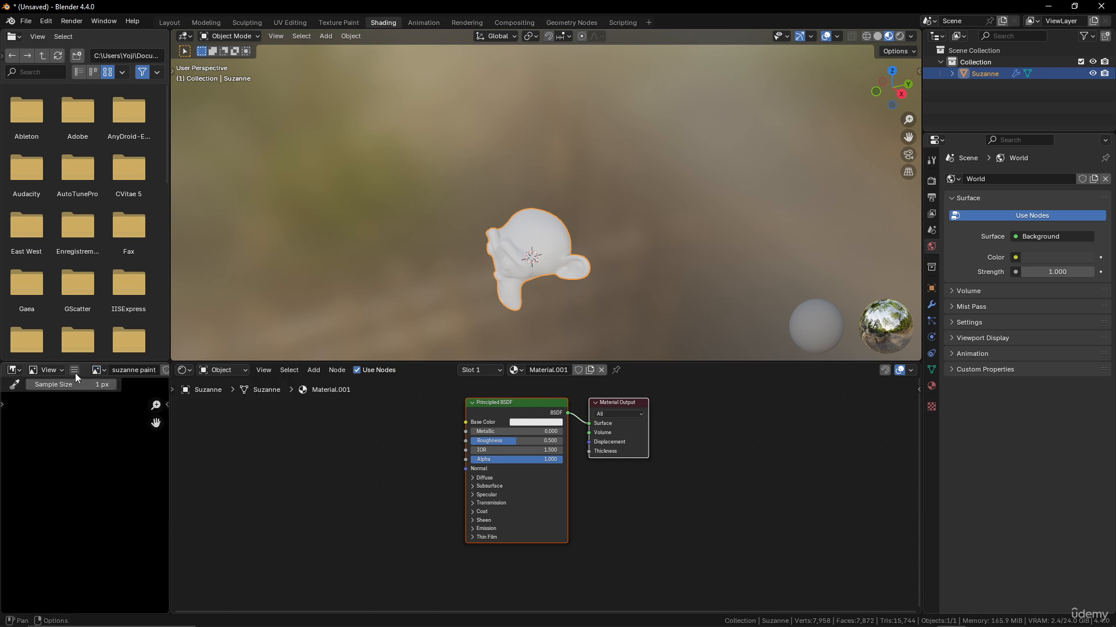
mouse_move(99, 372)
mouse_down()
mouse_move(131, 392)
mouse_move(329, 449)
mouse_up()
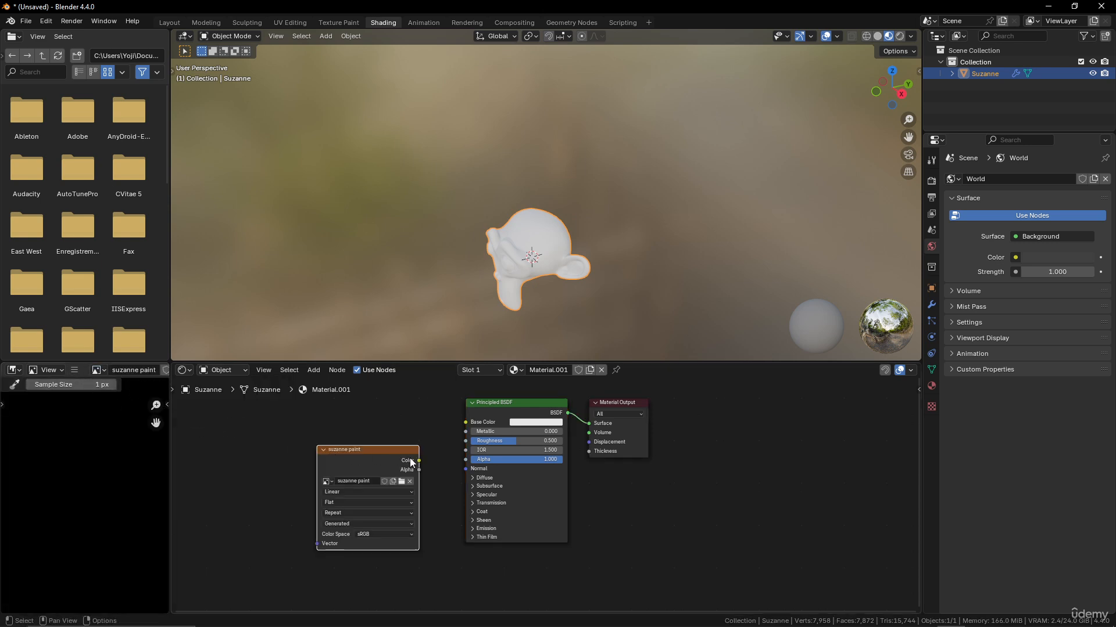
drag(420, 460, 465, 423)
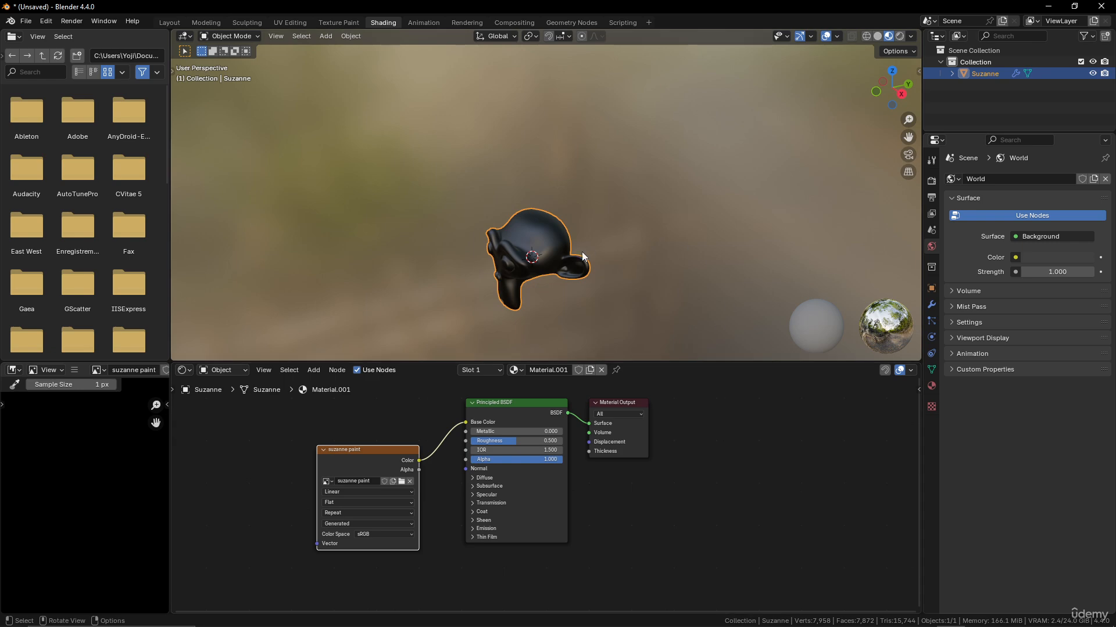
scroll(575, 192, up, 2)
- Back in Texture Paint, set the brush colour to white
click(343, 21)
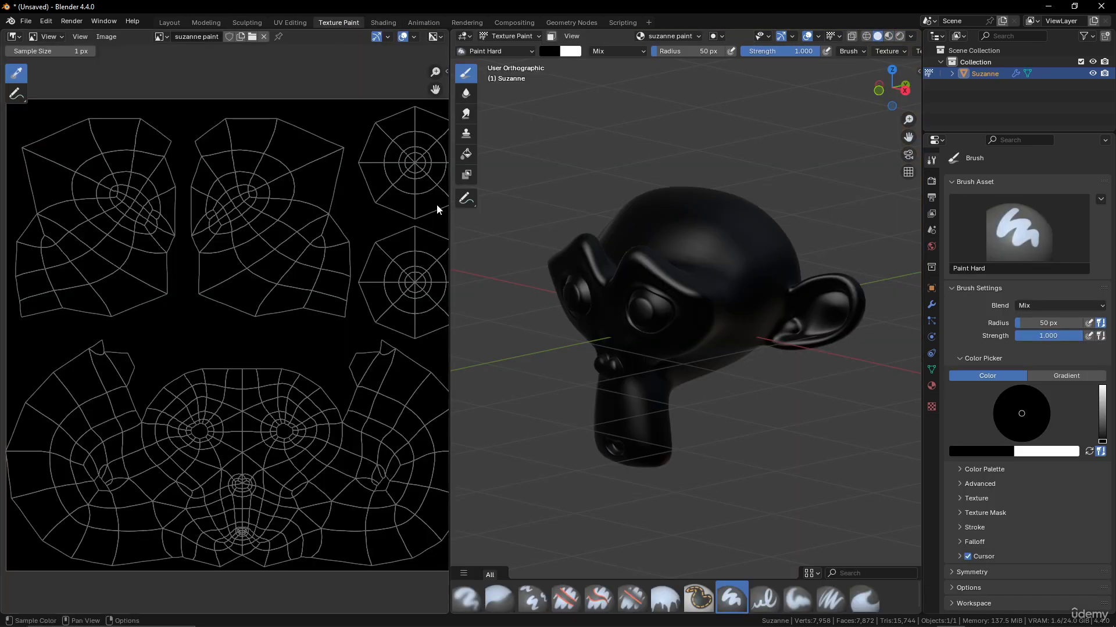
middle_drag(658, 202, 646, 202)
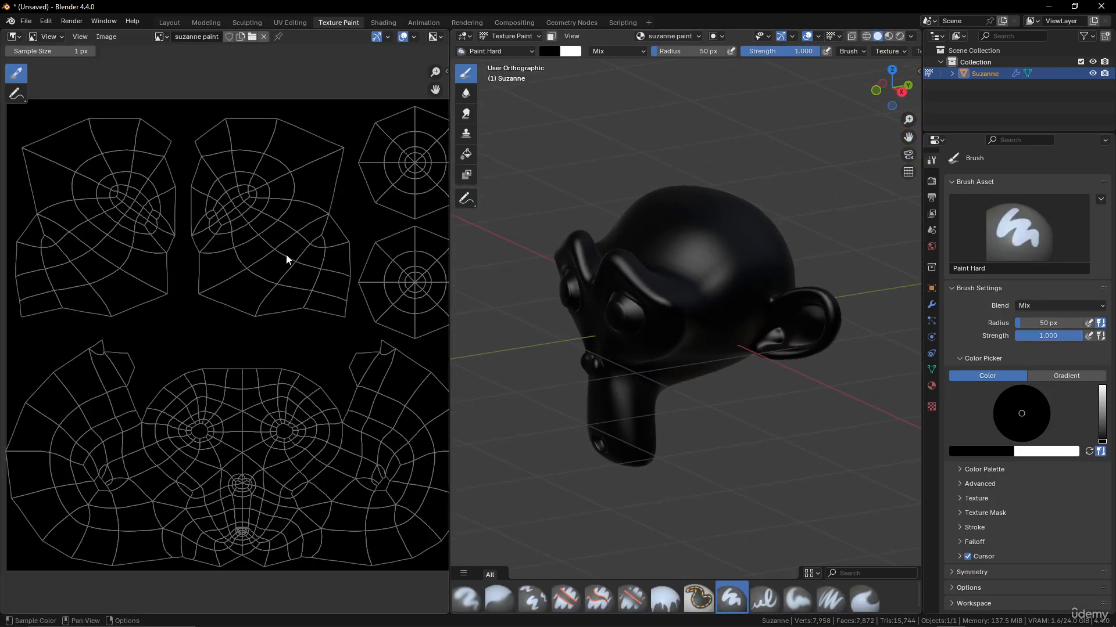
mouse_move(276, 259)
middle_down()
mouse_move(260, 262)
mouse_move(291, 251)
middle_up()
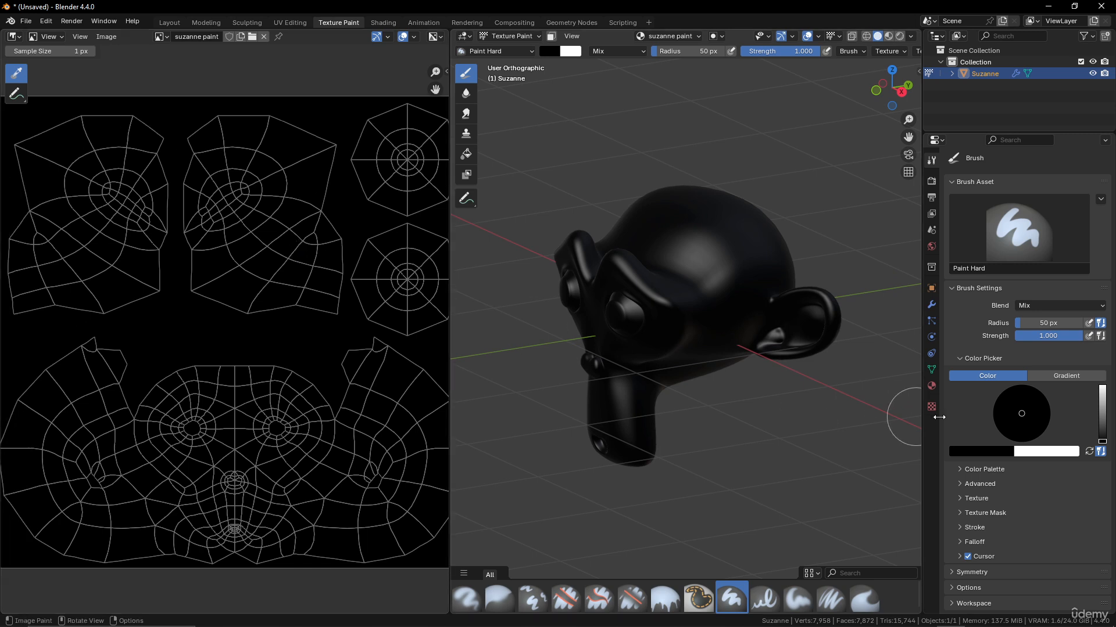
click(992, 452)
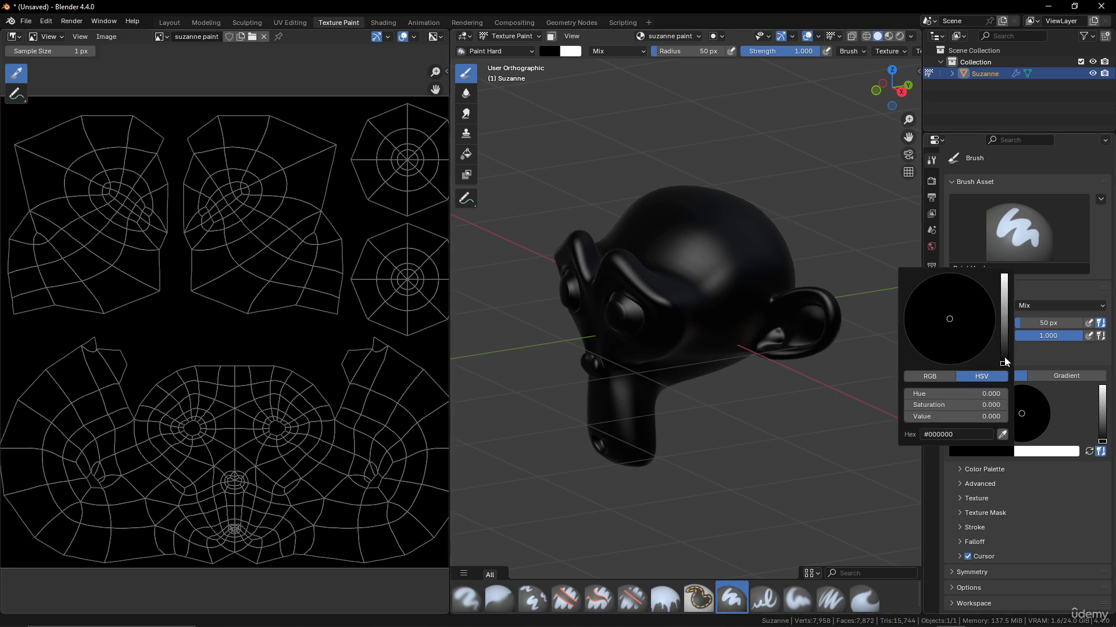
drag(1004, 361, 1004, 274)
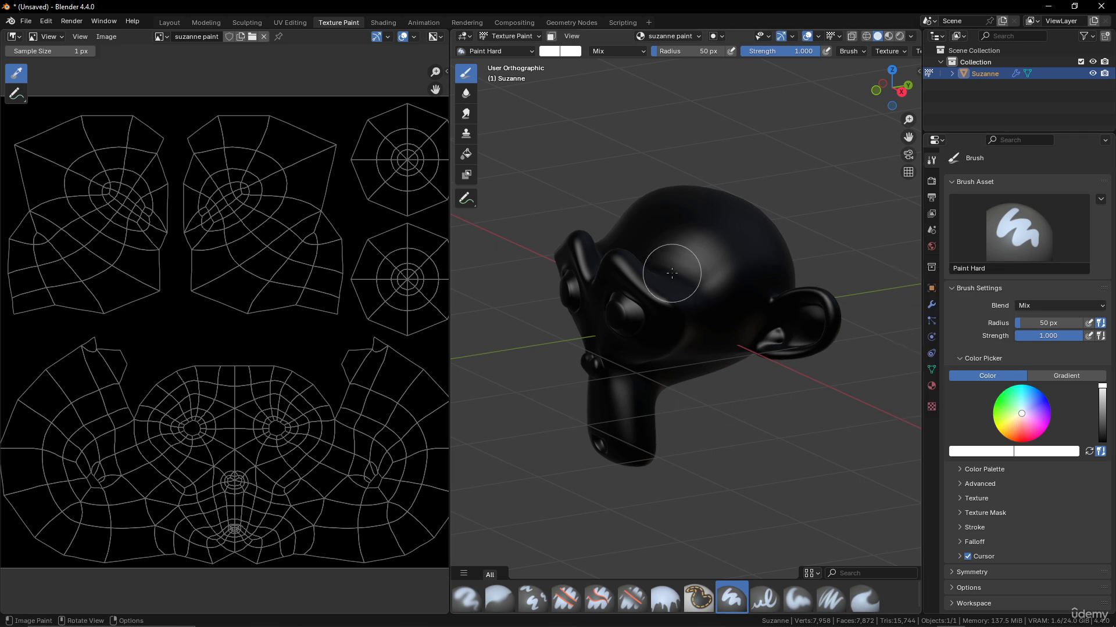
- Paint several white strokes and arcs across Suzanne's head
middle_drag(673, 272, 681, 297)
scroll(682, 295, up, 2)
mouse_move(688, 236)
mouse_down()
mouse_move(742, 261)
mouse_move(723, 314)
mouse_up()
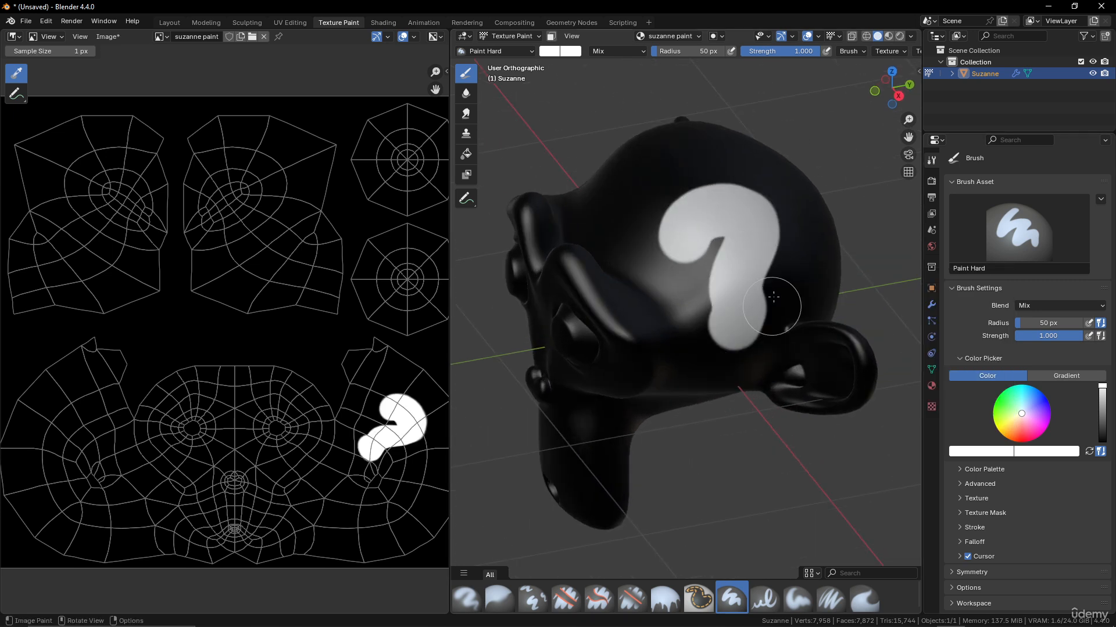
middle_drag(724, 314, 655, 241)
mouse_move(648, 273)
mouse_down()
mouse_move(747, 228)
mouse_move(731, 269)
mouse_up()
drag(748, 334, 772, 310)
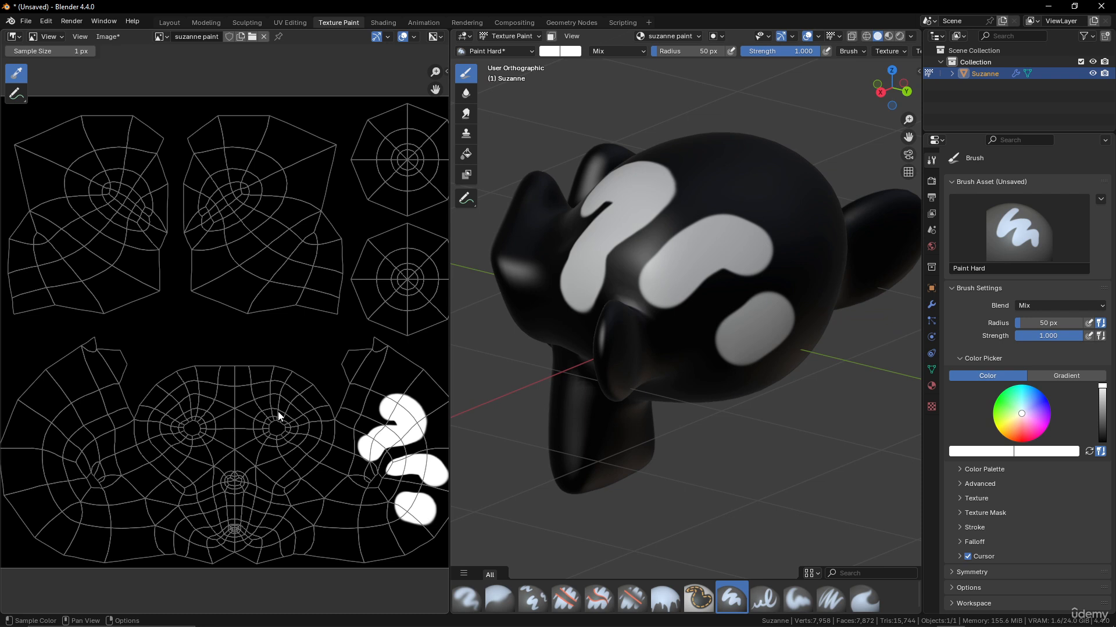
drag(278, 413, 282, 445)
- Set the Image Editor to Paint mode and paint a white stroke on the UV texture
click(50, 36)
click(53, 78)
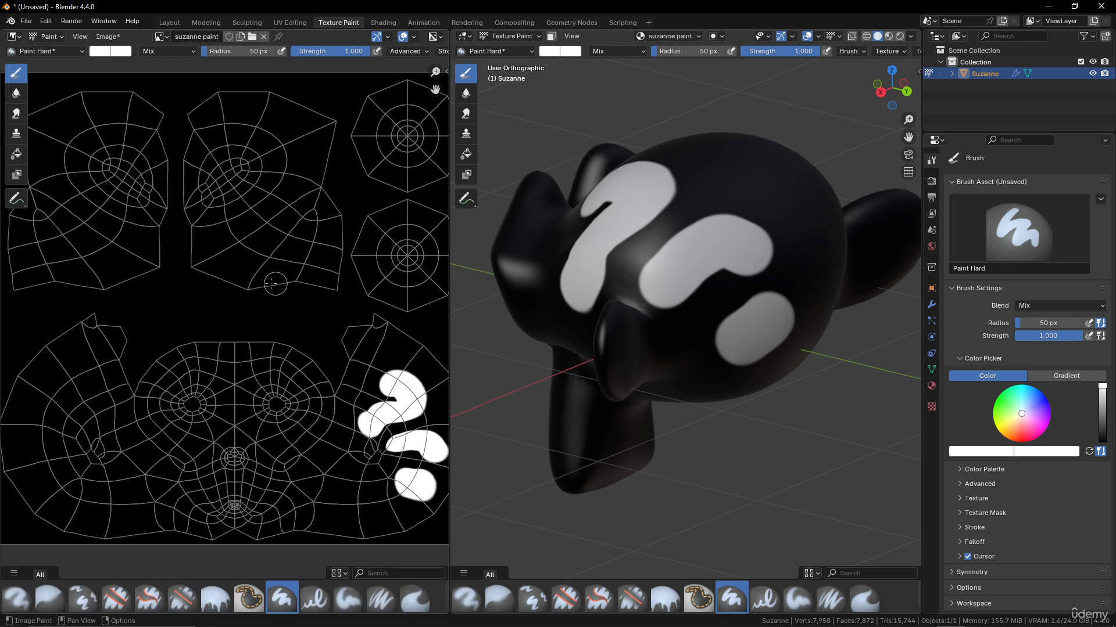
mouse_move(270, 283)
mouse_down()
mouse_move(203, 314)
mouse_move(285, 404)
mouse_move(198, 243)
mouse_move(307, 231)
mouse_up()
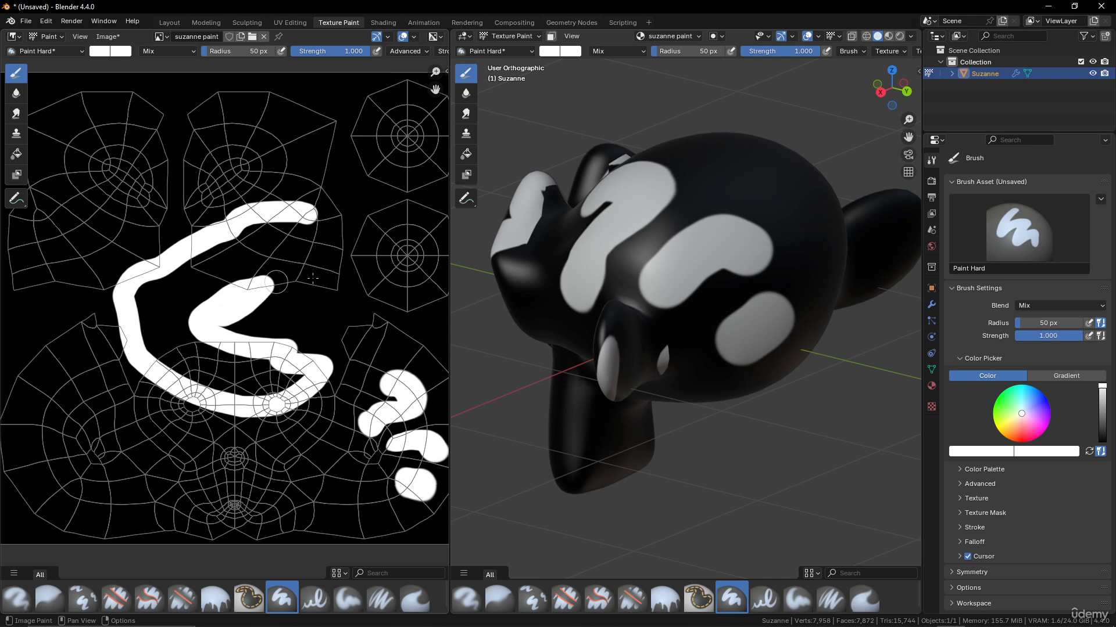
middle_drag(575, 305, 735, 300)
- Undo all the white strokes so Suzanne is plain black again
key(ctrl+z)
key(ctrl+z)
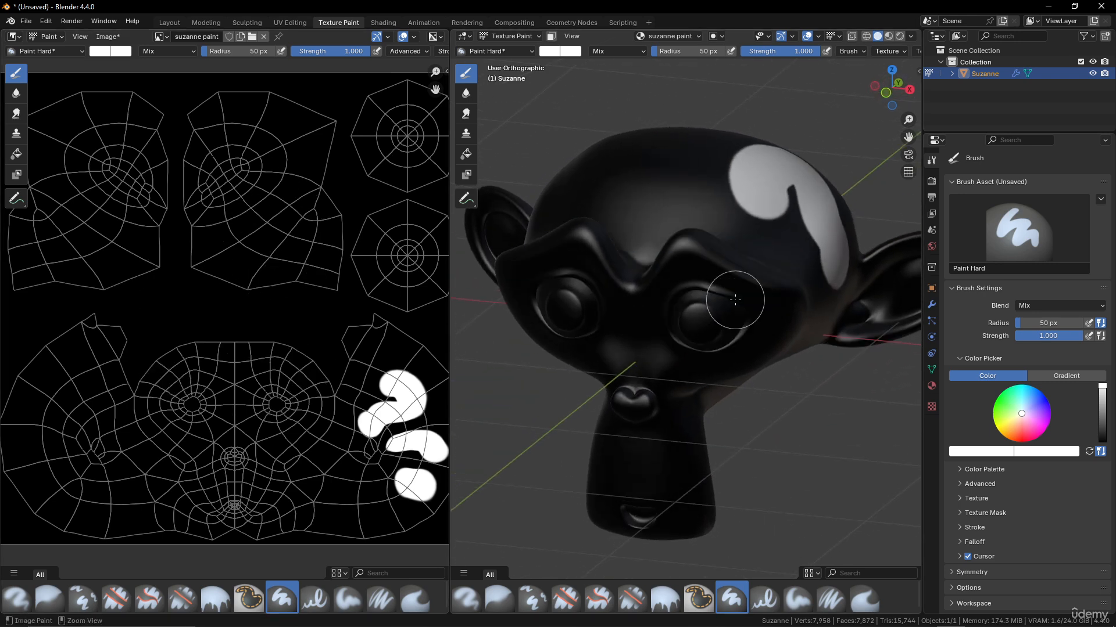
key(ctrl+z)
key(ctrl+z)
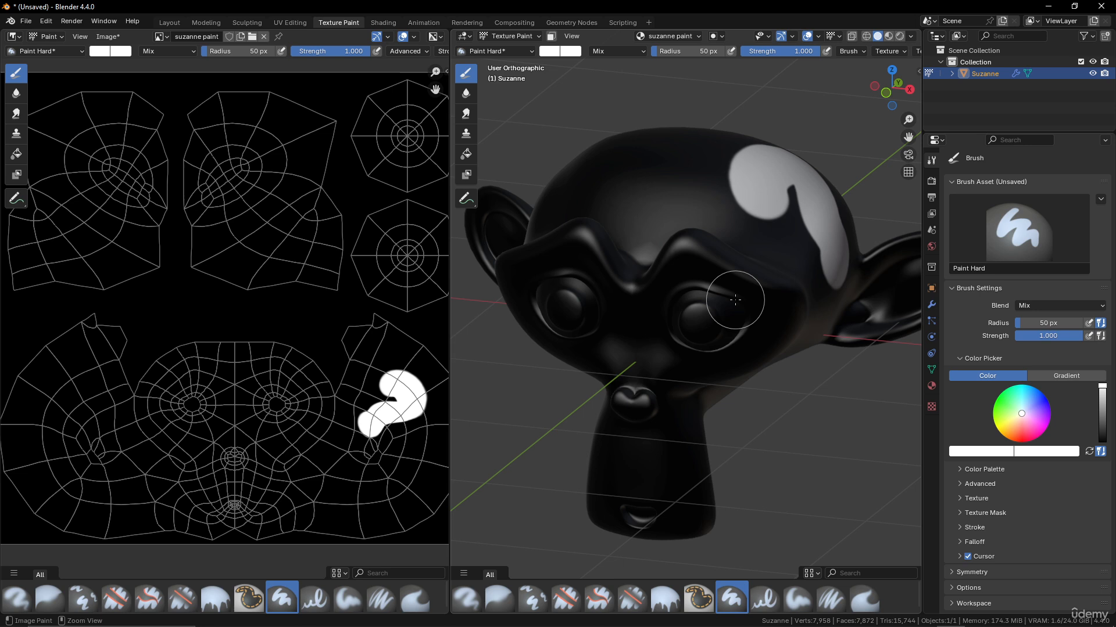
key(ctrl+z)
middle_drag(734, 299, 552, 357)
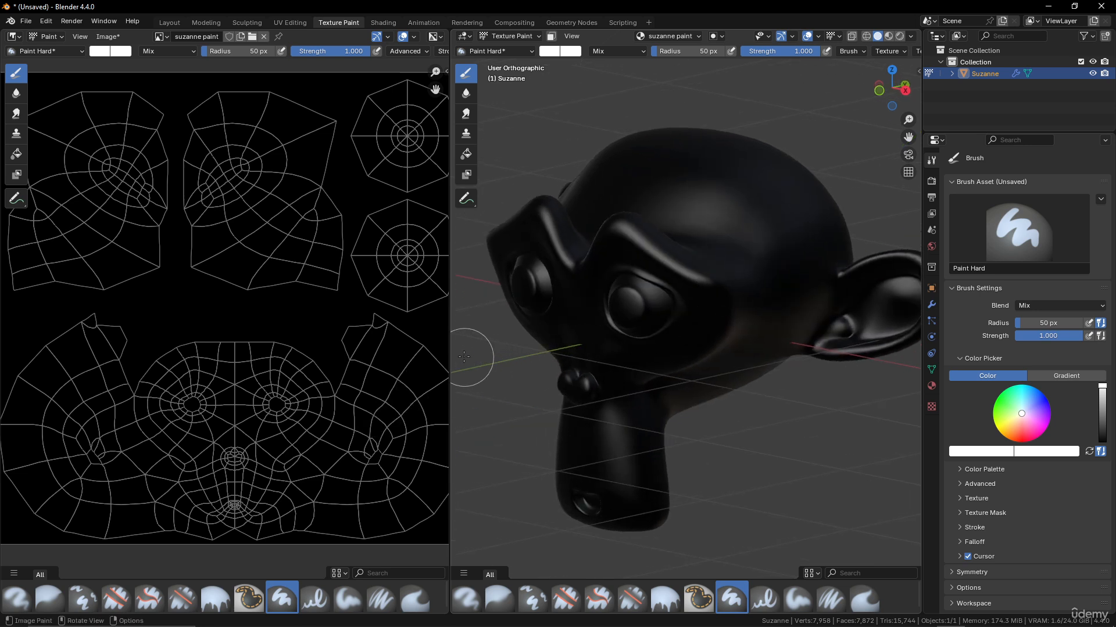
- Widen the 3D view, test an Airbrush stroke and the Blur brush, then undo
drag(450, 347, 347, 351)
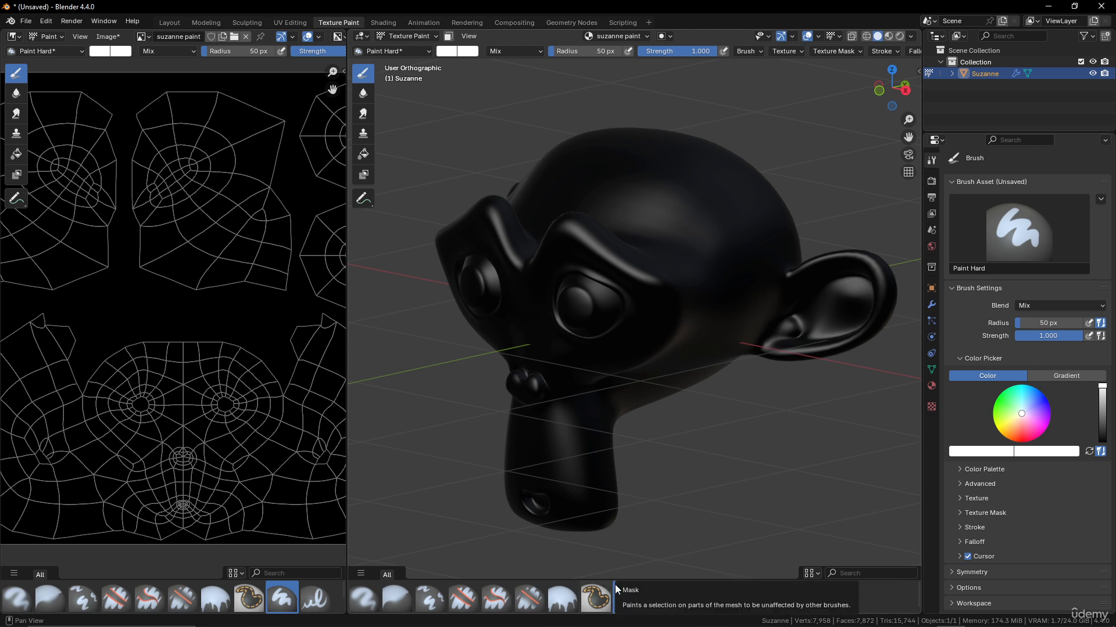
click(364, 599)
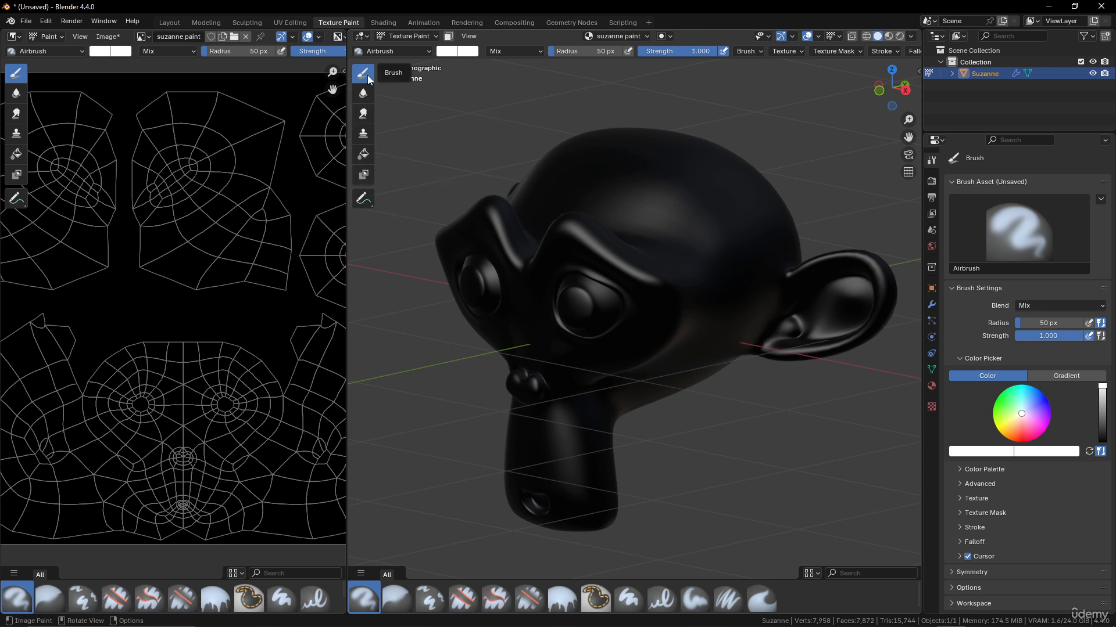
mouse_move(640, 213)
middle_down()
mouse_move(682, 246)
mouse_move(675, 183)
middle_up()
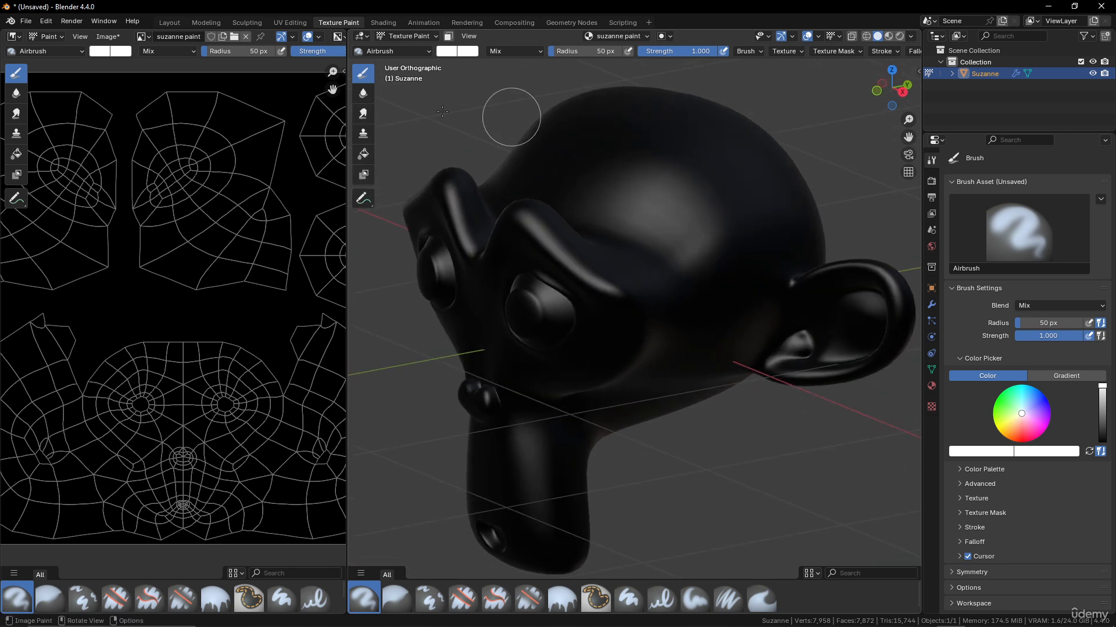
click(364, 94)
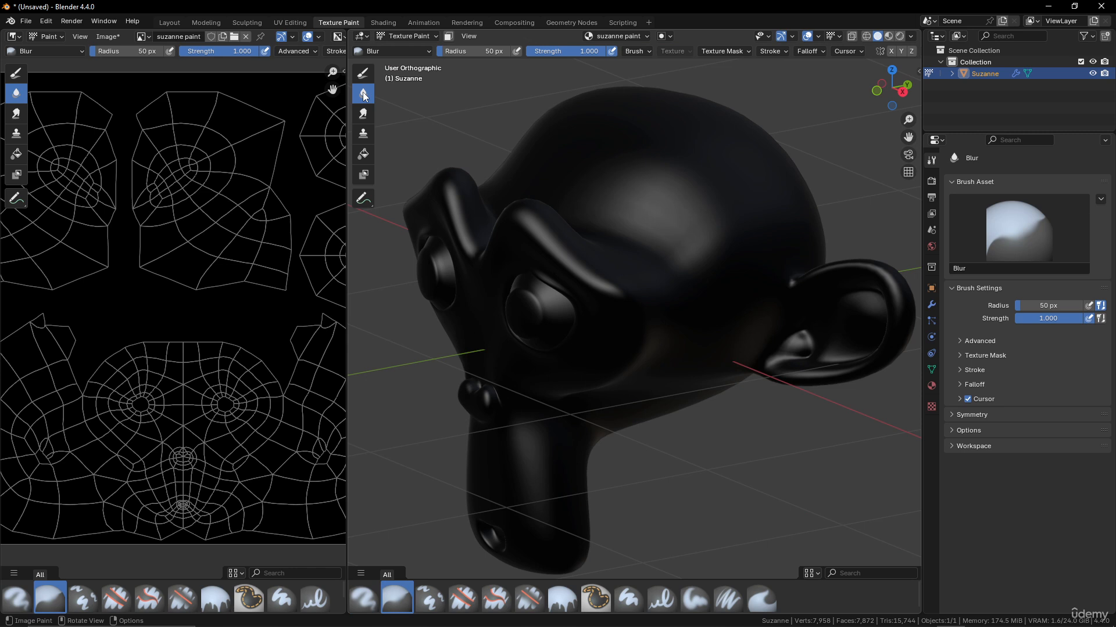
click(363, 72)
scroll(690, 159, up, 6)
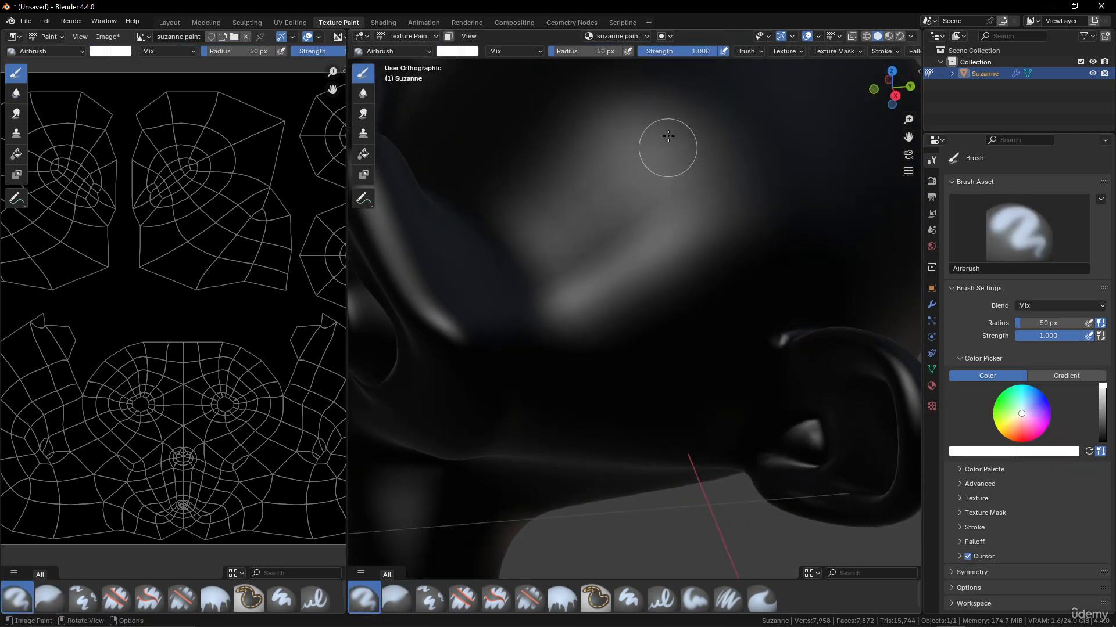
mouse_move(649, 106)
mouse_down()
mouse_move(667, 239)
mouse_move(652, 104)
mouse_up()
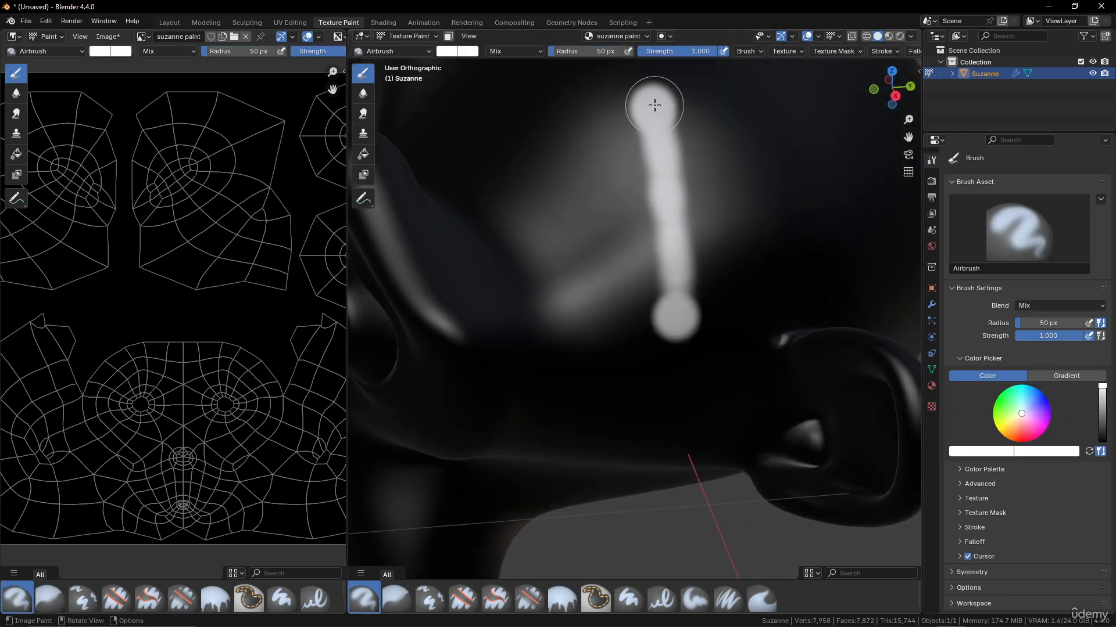
key(ctrl+z)
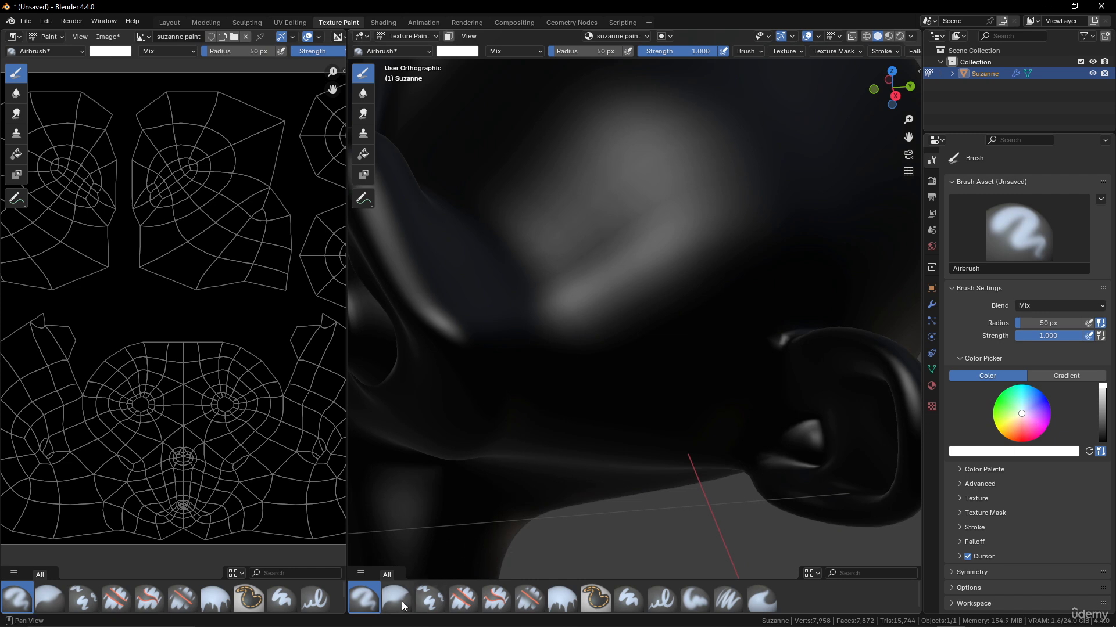
- Paint a hard white stroke down Suzanne's head with Paint Hard
click(628, 598)
scroll(669, 219, down, 2)
drag(678, 104, 705, 302)
scroll(613, 174, down, 2)
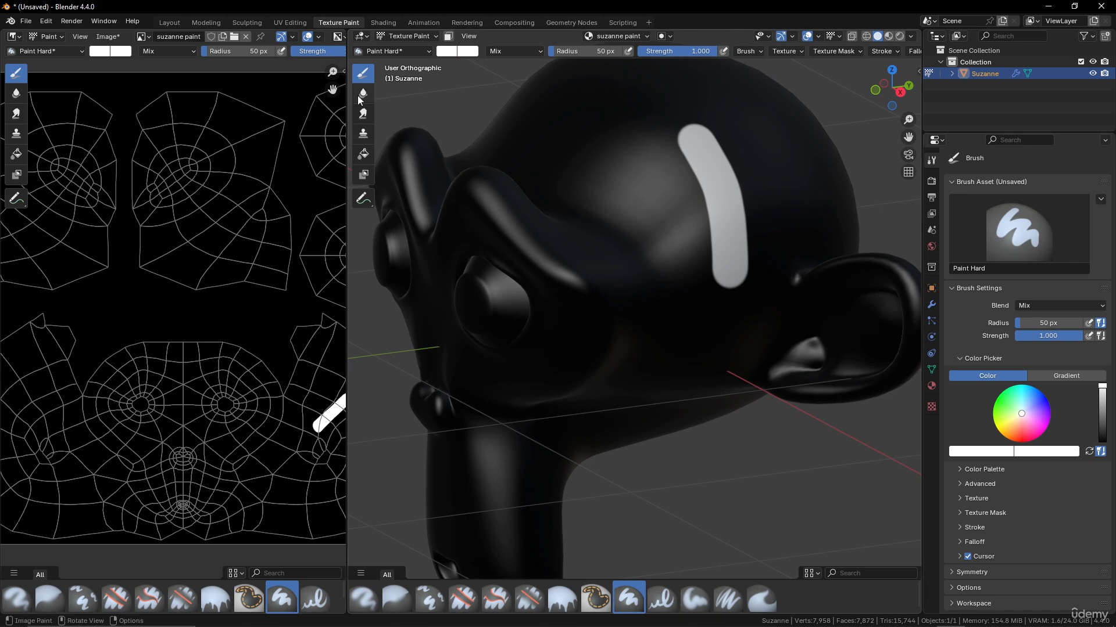
- Test blurring and sharpening the stroke's edges, restore the crisp stroke, and select Smear
click(363, 93)
scroll(721, 159, up, 2)
middle_drag(721, 160, 710, 168)
mouse_move(741, 144)
mouse_down()
mouse_move(730, 119)
mouse_move(760, 243)
mouse_move(758, 295)
mouse_move(745, 124)
mouse_move(674, 123)
mouse_move(709, 264)
mouse_move(745, 300)
mouse_up()
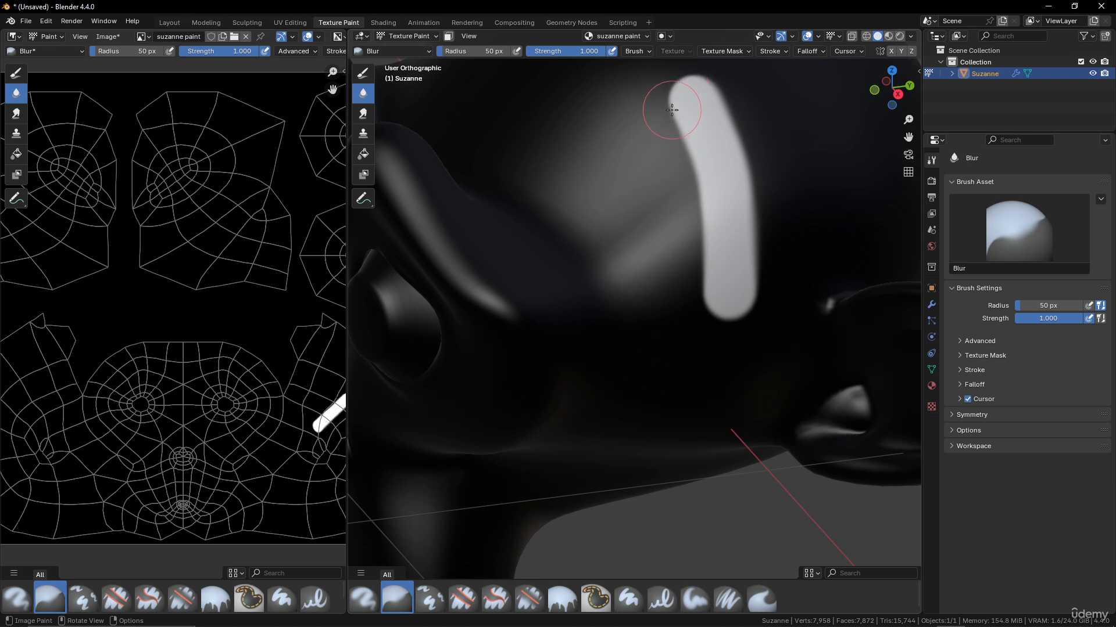
mouse_move(672, 107)
ctrl+mouse_down()
mouse_move(672, 147)
mouse_move(713, 216)
mouse_move(698, 222)
mouse_move(705, 348)
ctrl+mouse_up()
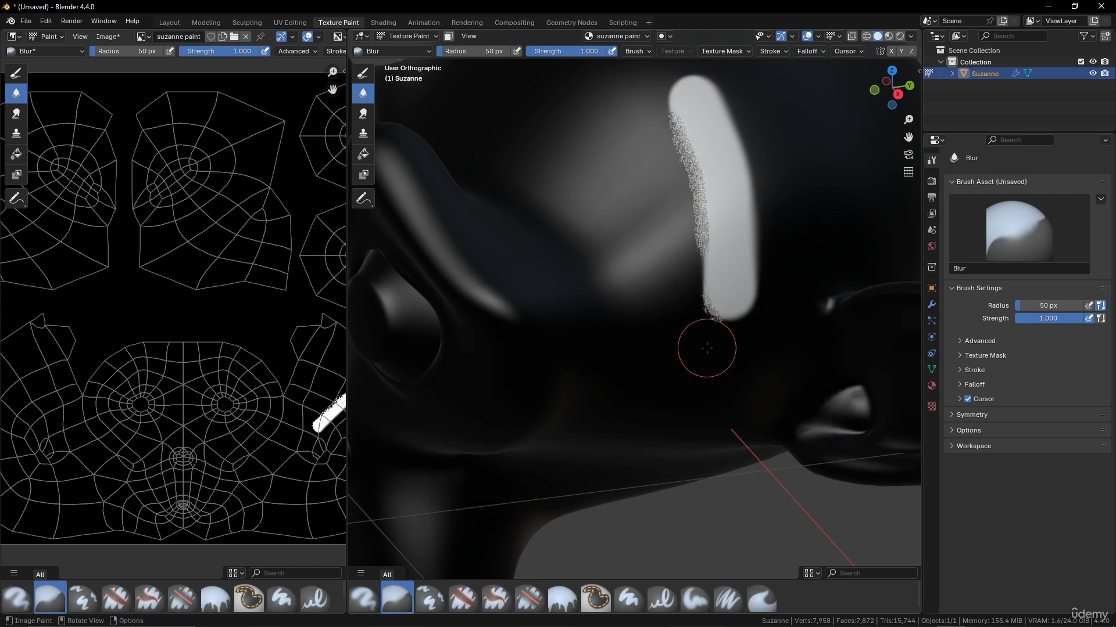
key(ctrl+z)
key(ctrl+z)
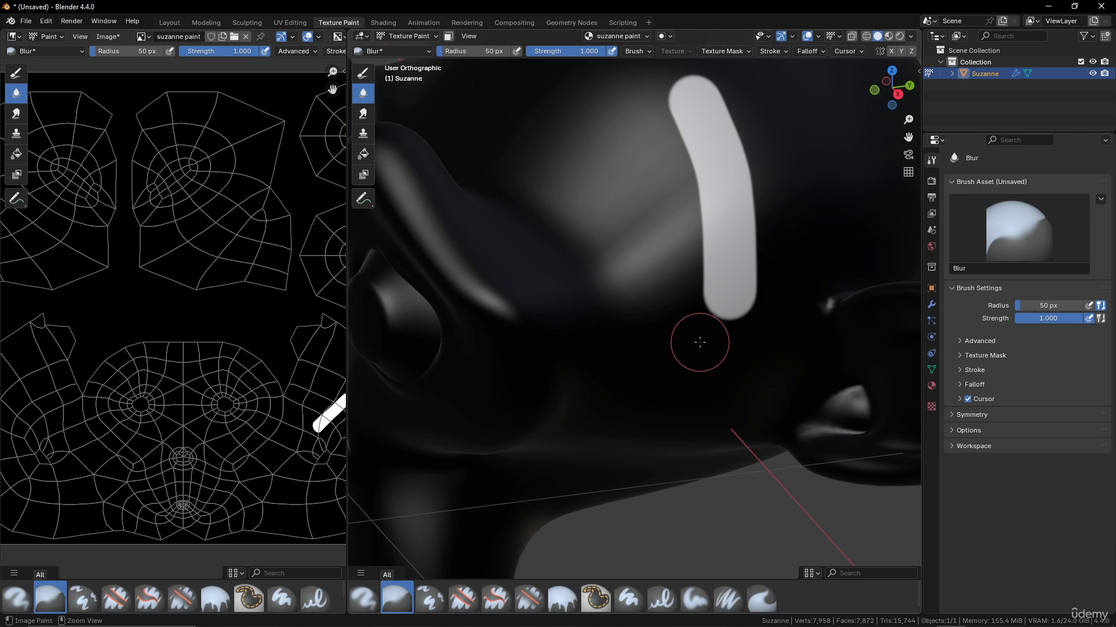
key(ctrl+z)
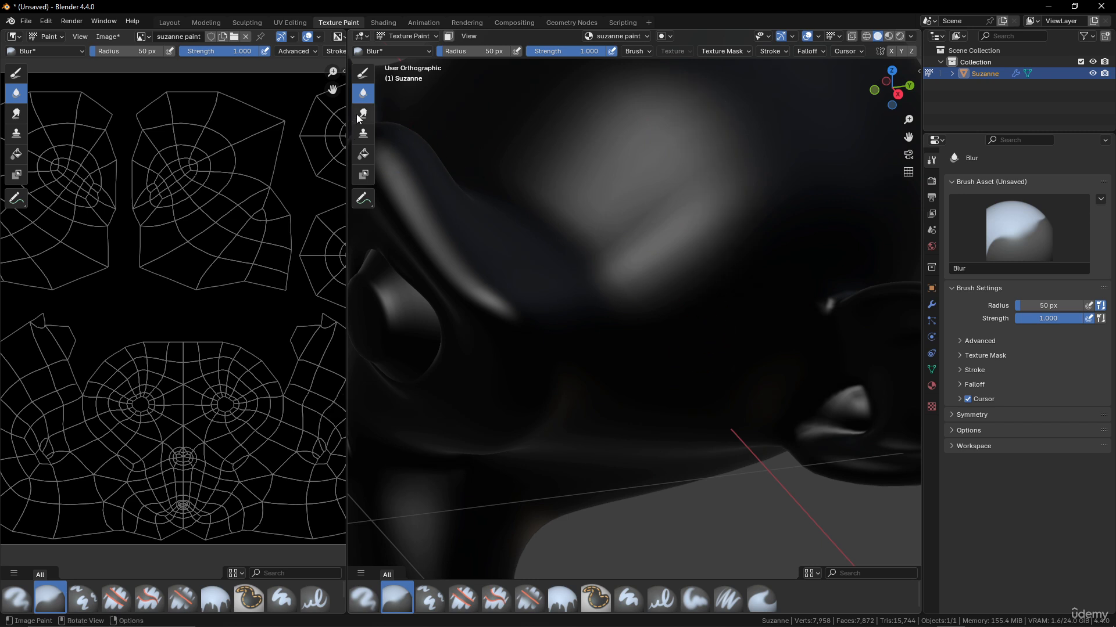
key(ctrl+shift+z)
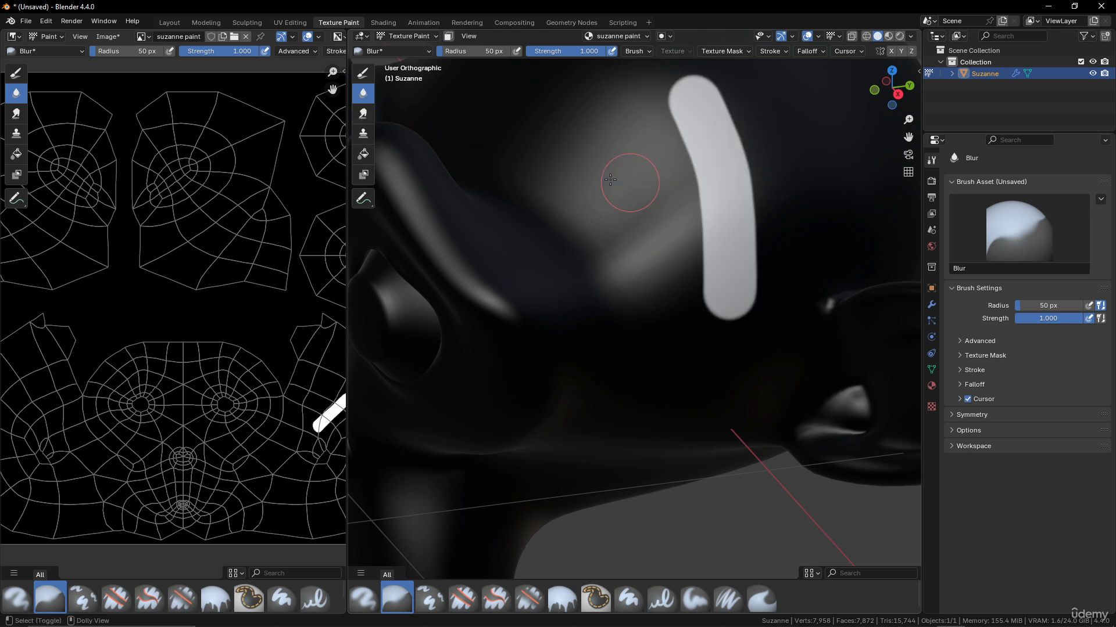
click(364, 114)
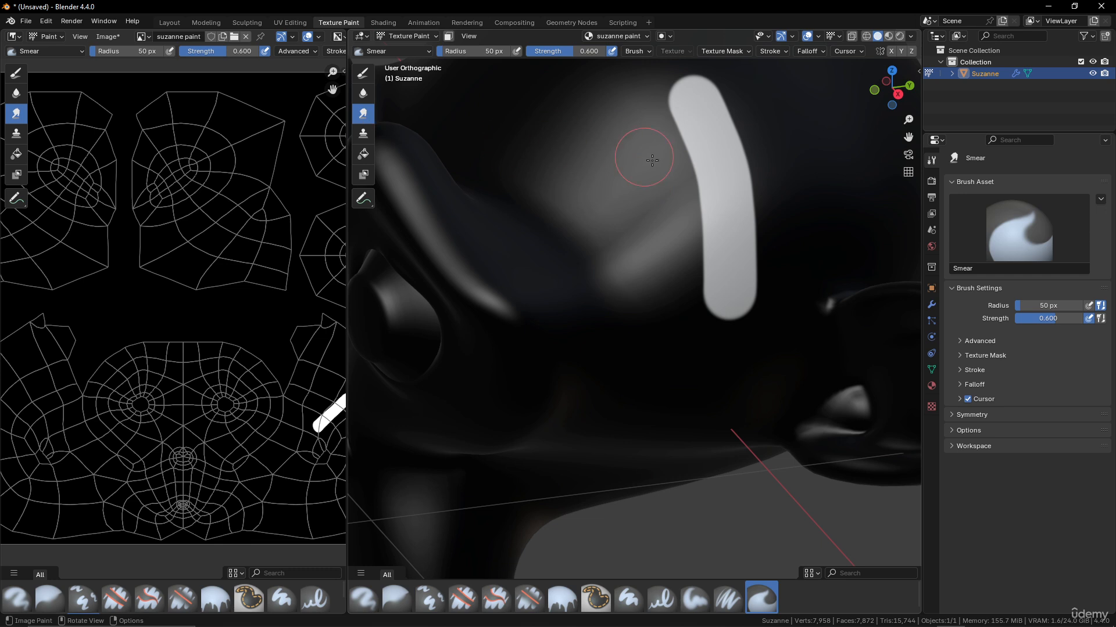
- Smear the white stroke sideways, undo it, and select the Clone brush
mouse_move(652, 160)
mouse_down()
mouse_move(709, 162)
mouse_move(618, 180)
mouse_move(856, 223)
mouse_move(612, 304)
mouse_move(824, 314)
mouse_up()
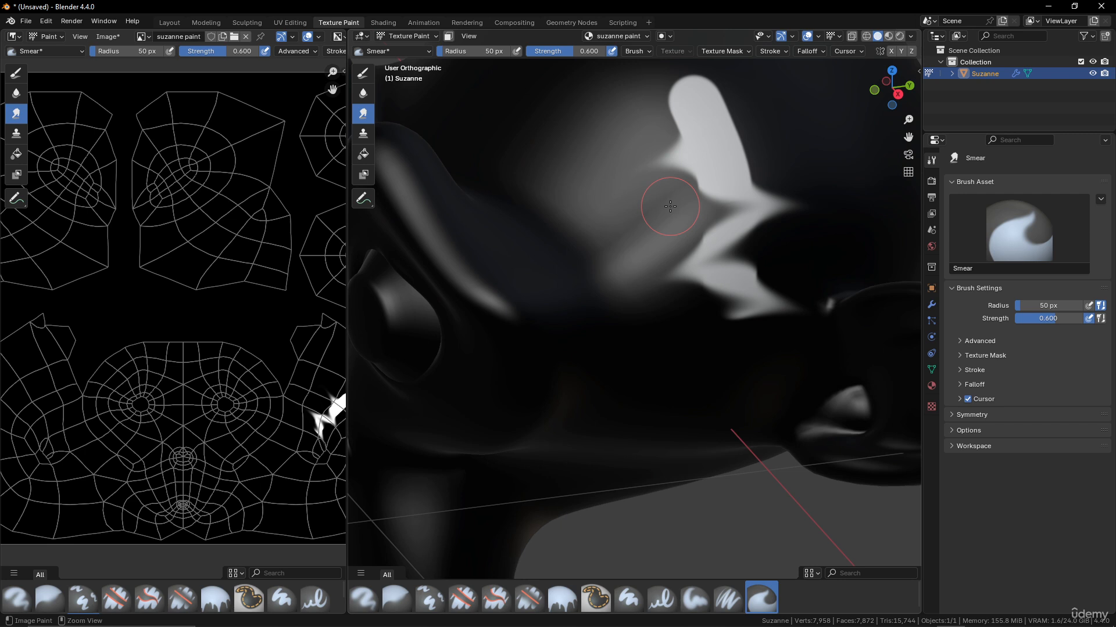
key(ctrl+z)
scroll(717, 205, down, 3)
mouse_move(717, 204)
middle_down()
mouse_move(699, 210)
mouse_move(675, 251)
middle_up()
scroll(693, 248, up, 2)
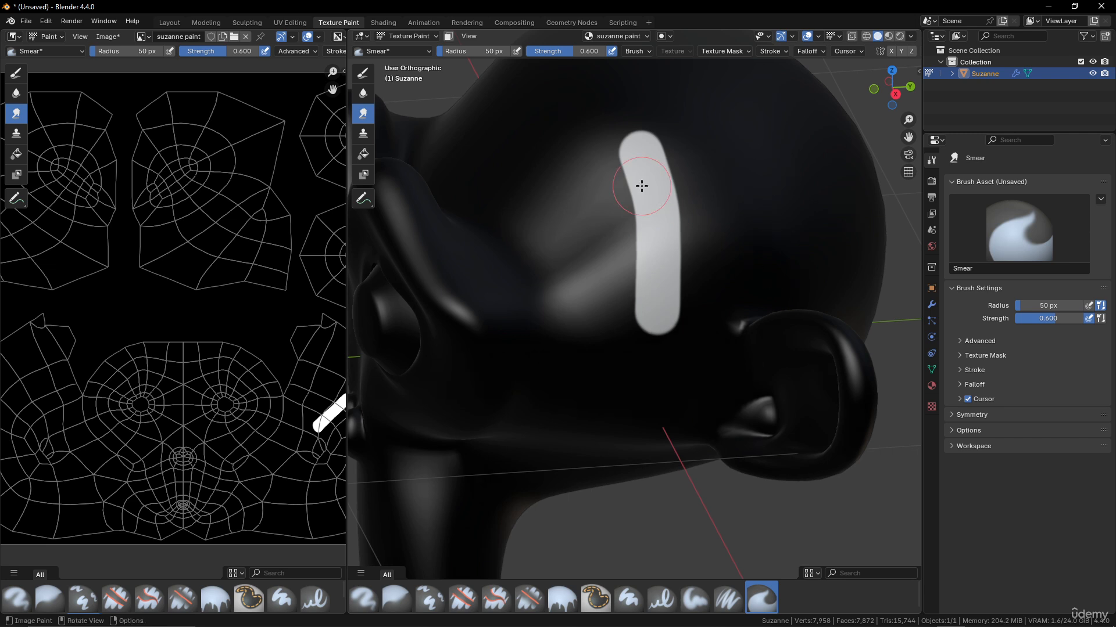
click(363, 133)
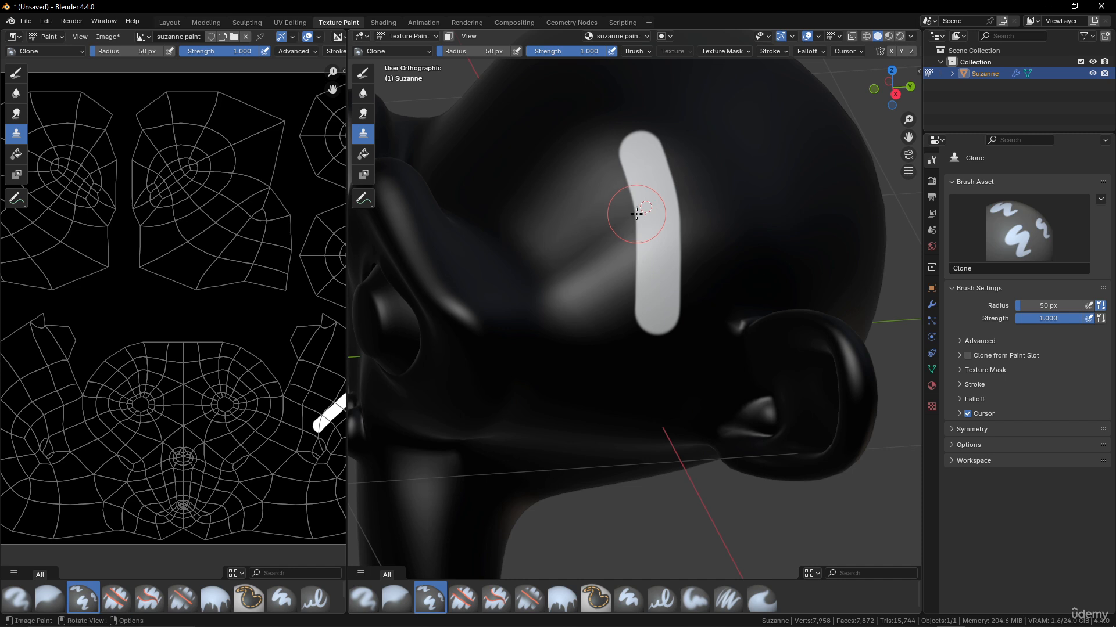
- Clone a second white band from the stroke, undo it, then fill Suzanne entirely white
ctrl+click(637, 213)
mouse_move(759, 198)
mouse_down()
mouse_move(752, 142)
mouse_move(776, 128)
mouse_move(792, 300)
mouse_move(779, 170)
mouse_move(781, 185)
mouse_up()
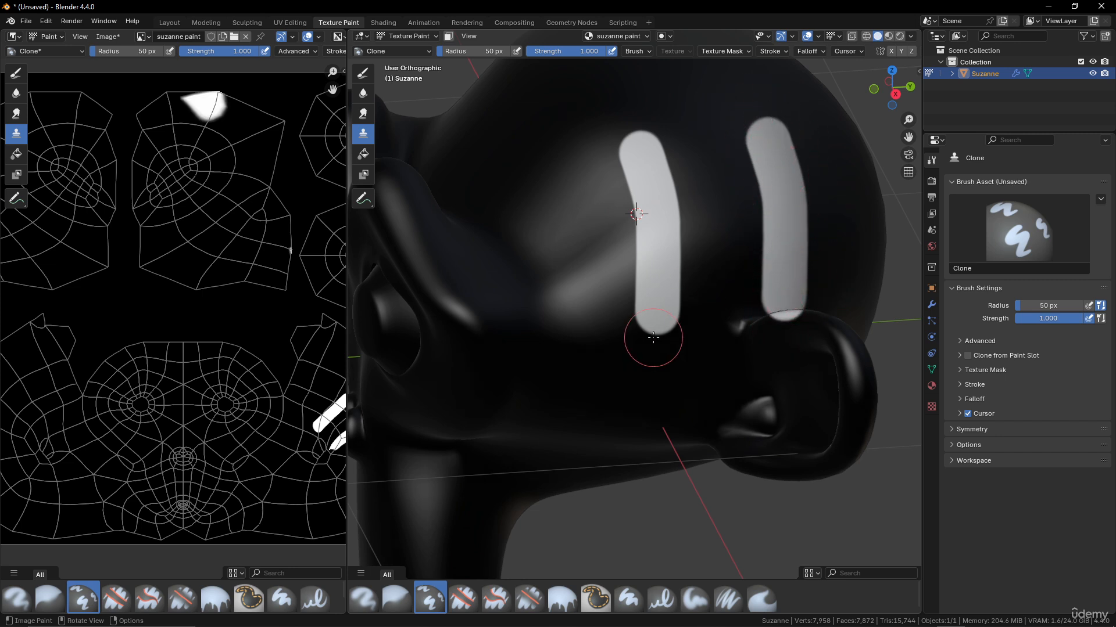
key(ctrl+z)
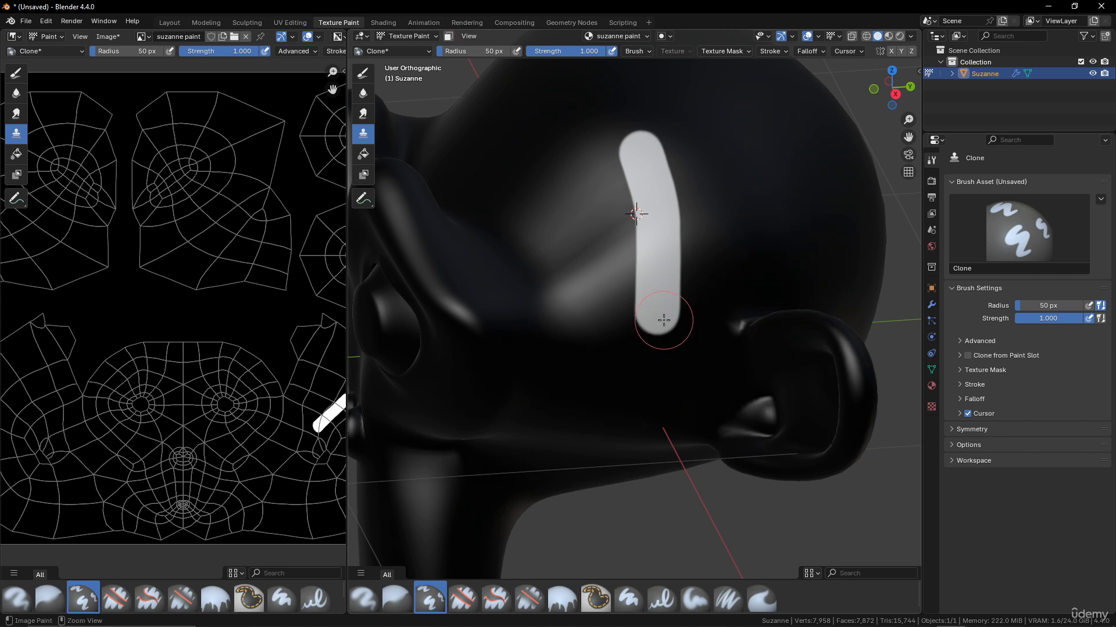
click(364, 154)
click(674, 360)
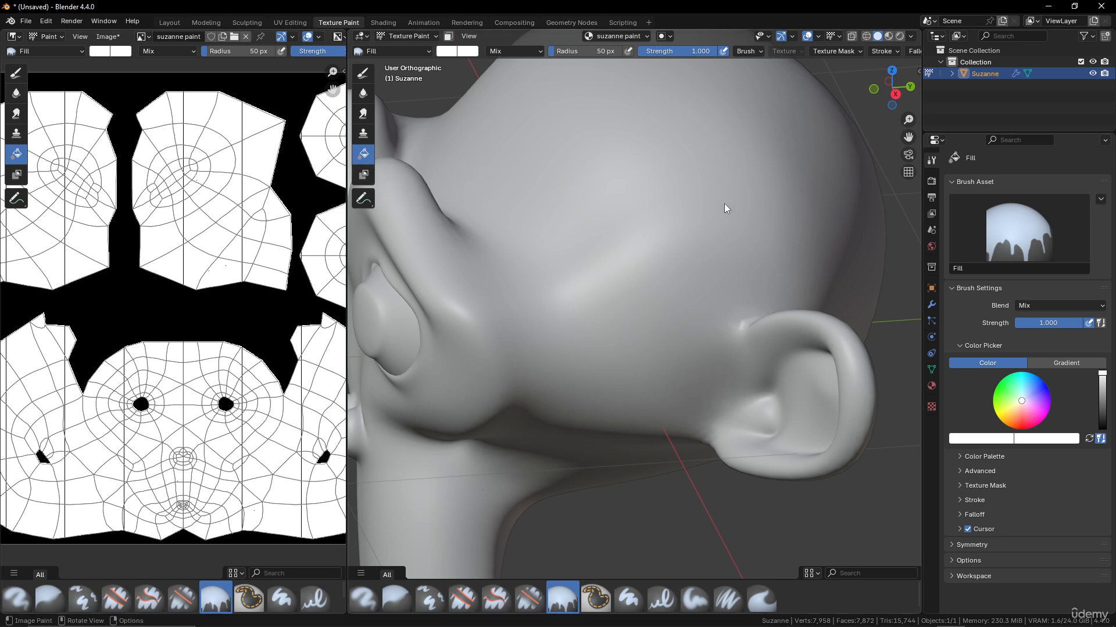
- Cycle through Erase Hard, Erase Soft, Fill and Paint Hard brushes, settling on Paint Soft Pressure
click(363, 72)
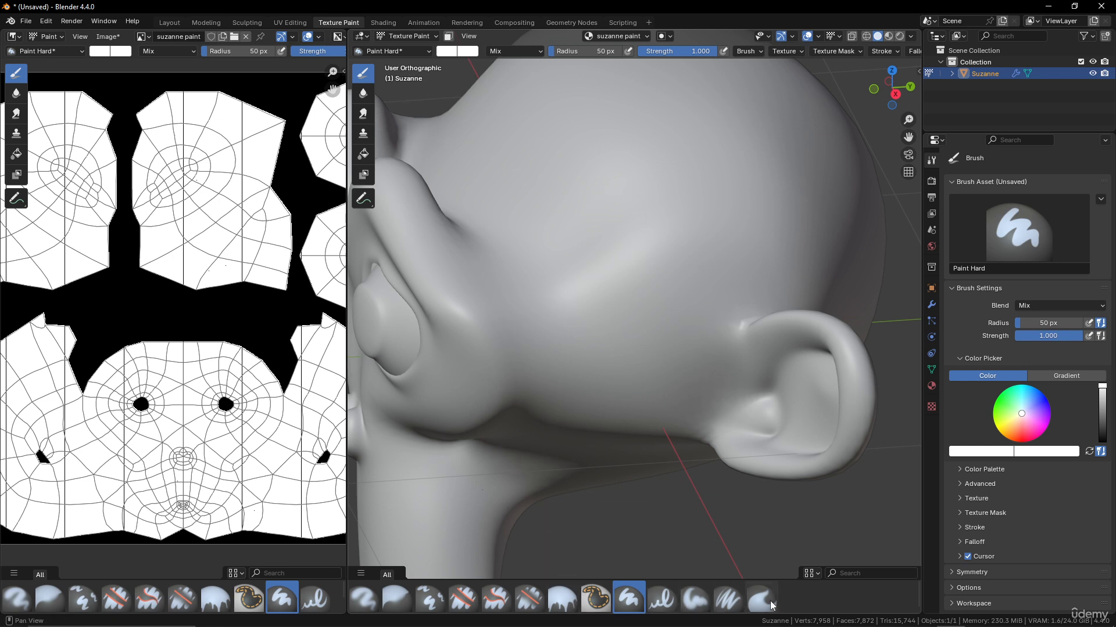
click(464, 598)
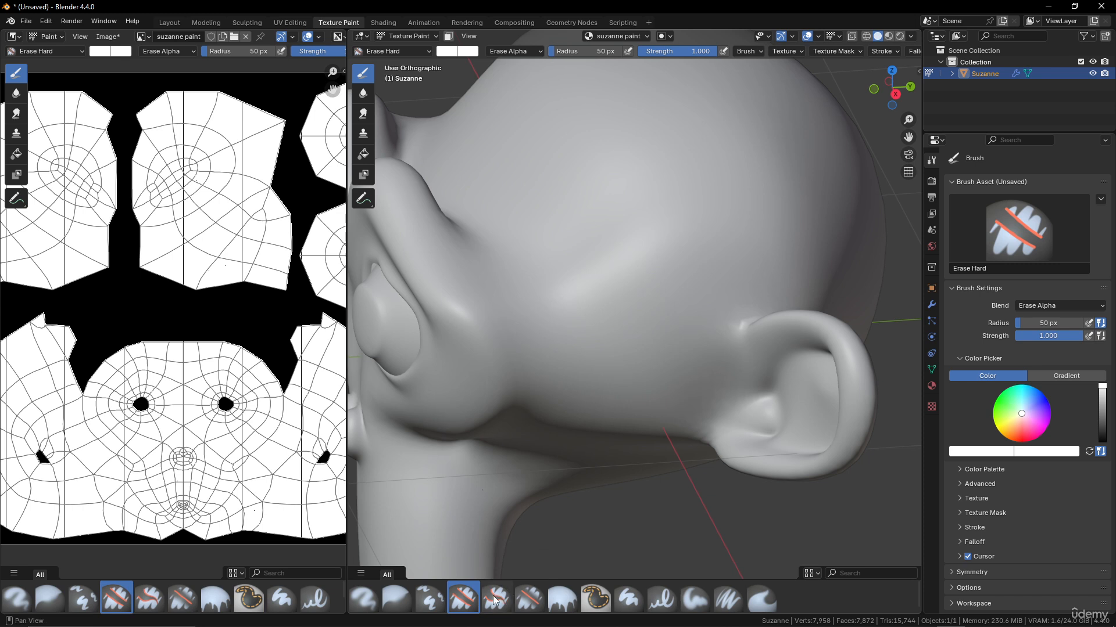
click(528, 599)
click(564, 602)
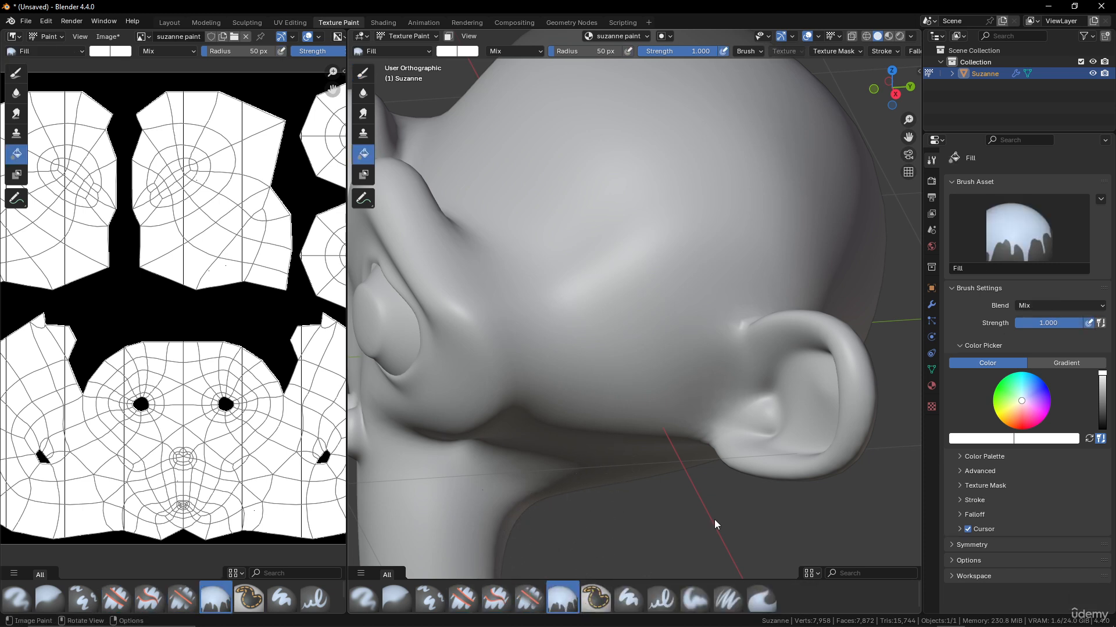
click(629, 598)
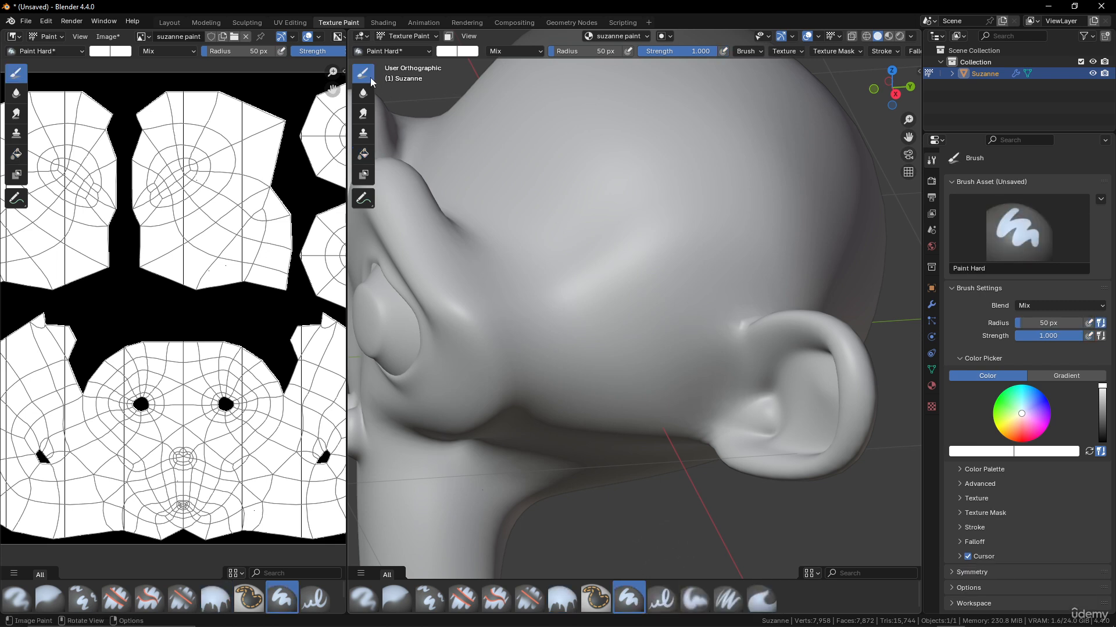
click(666, 602)
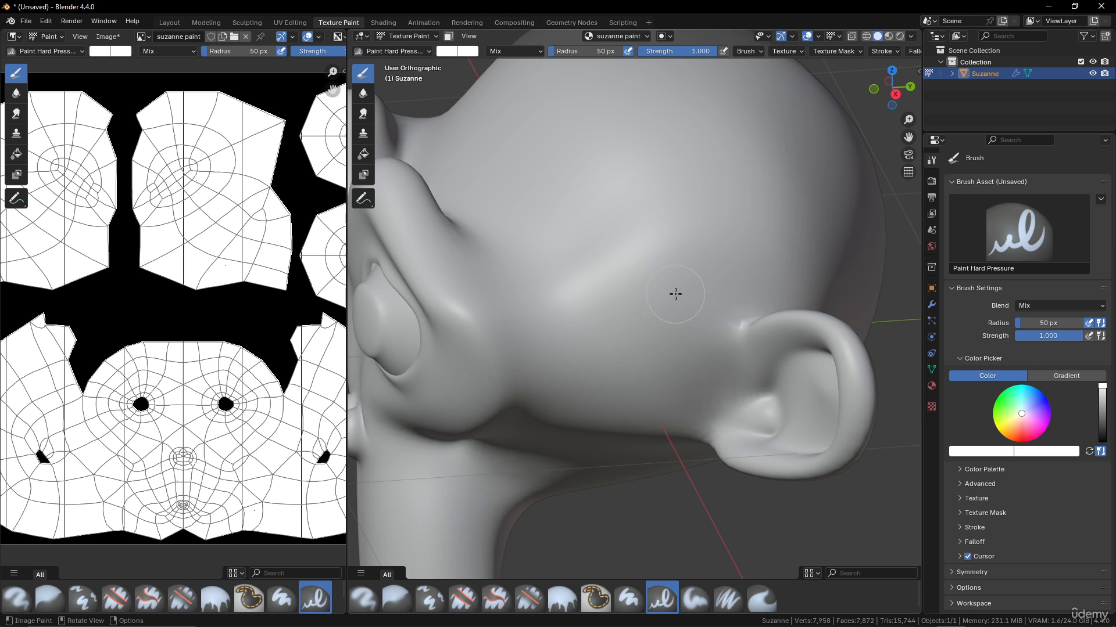
click(695, 617)
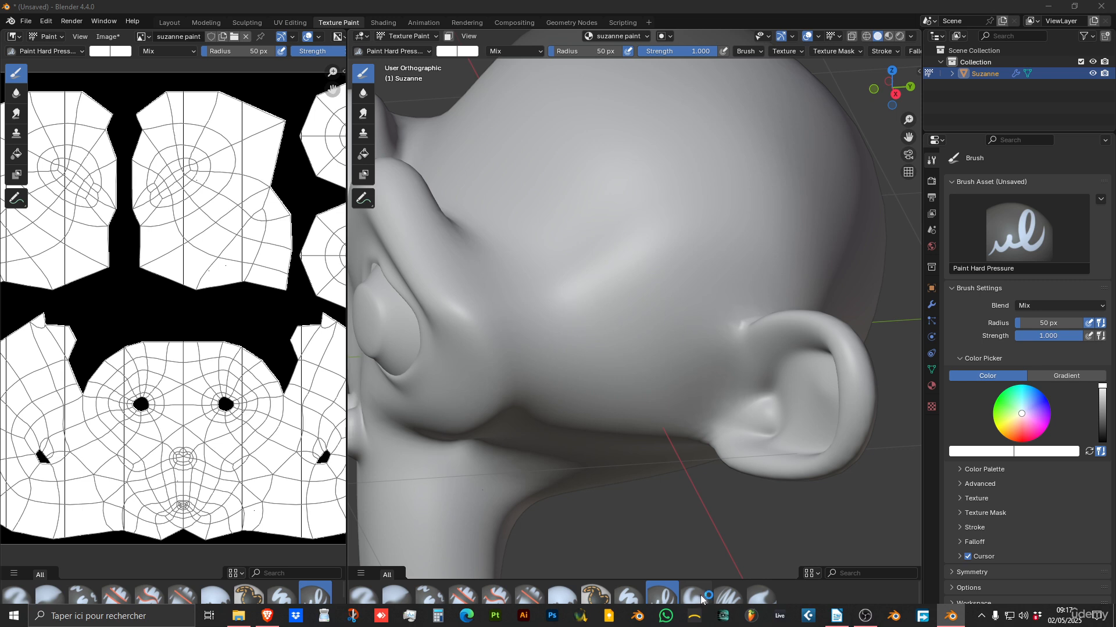
click(700, 595)
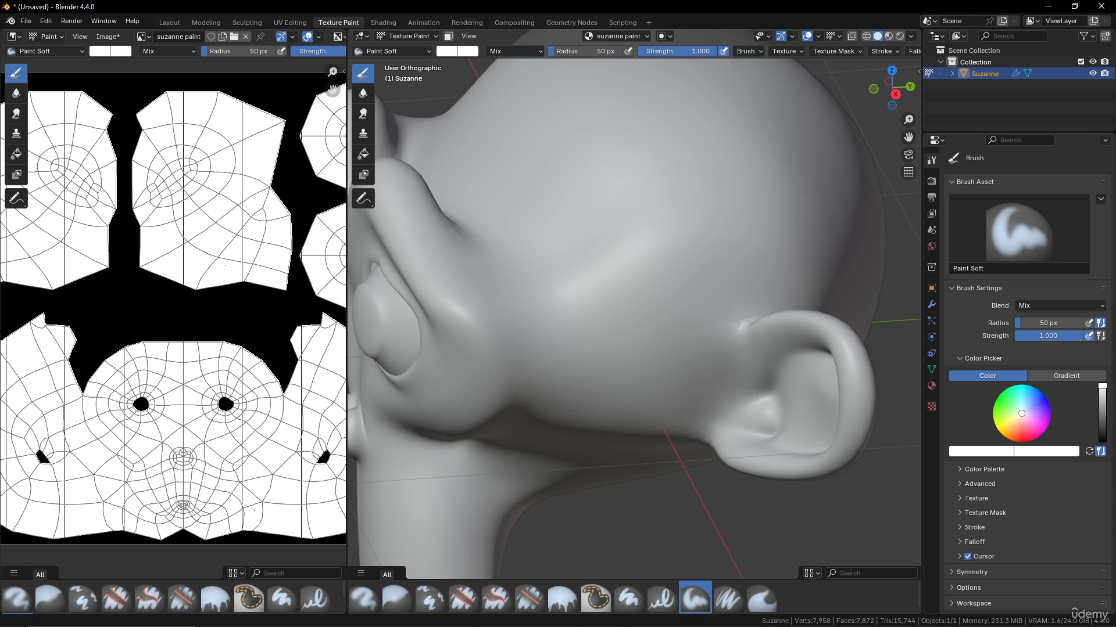
click(730, 602)
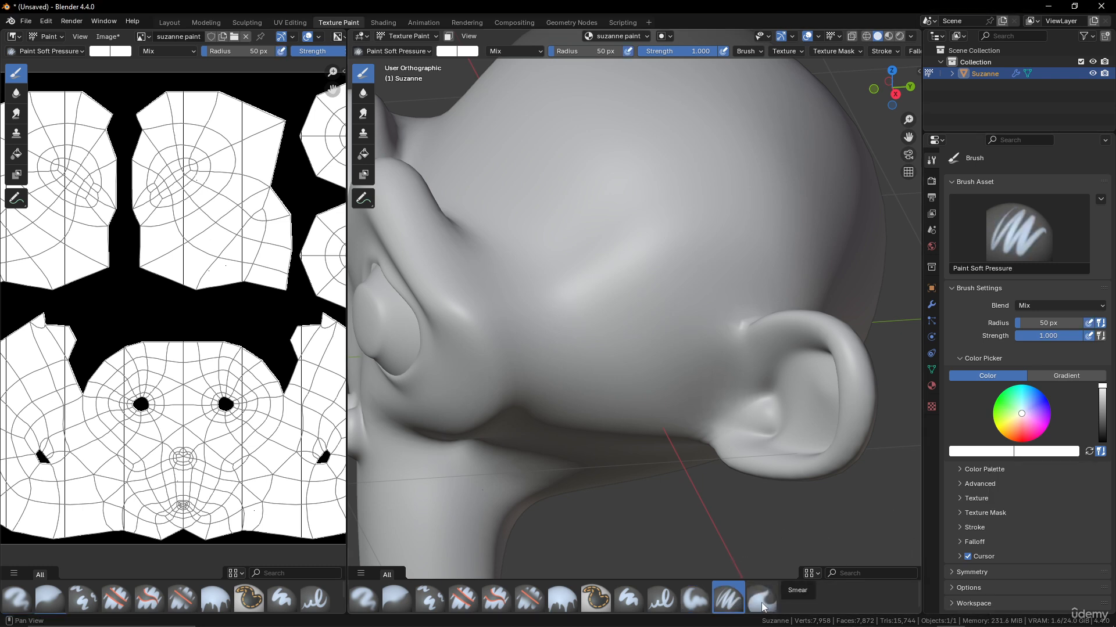
- Try the Smear brush, then return to Paint Soft Pressure and zoom in on the head
click(761, 602)
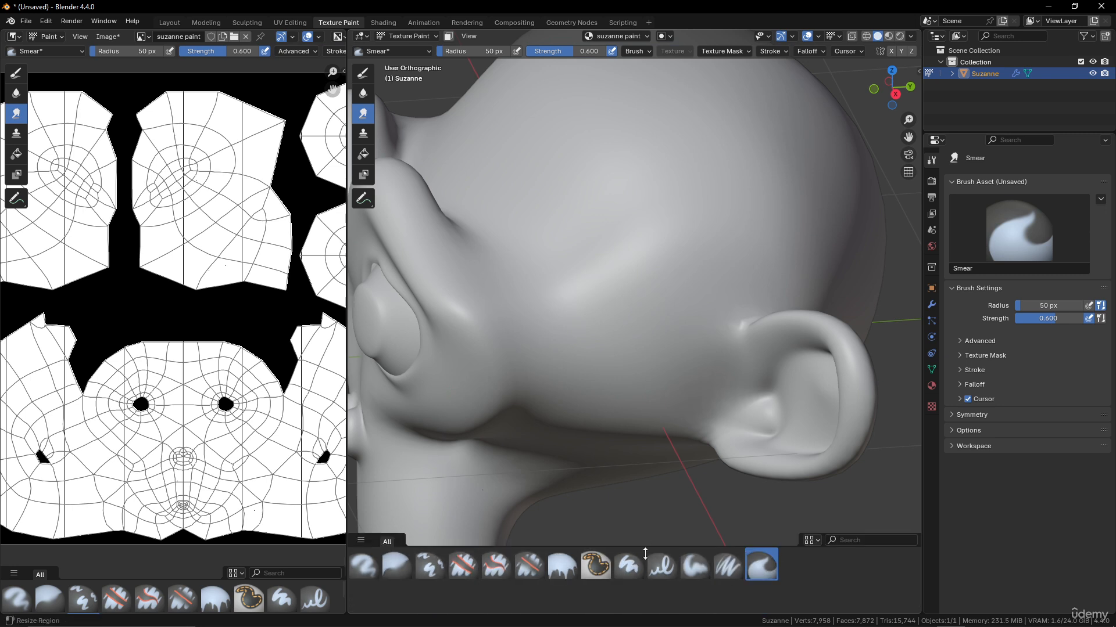
scroll(555, 300, down, 2)
middle_drag(555, 301, 578, 292)
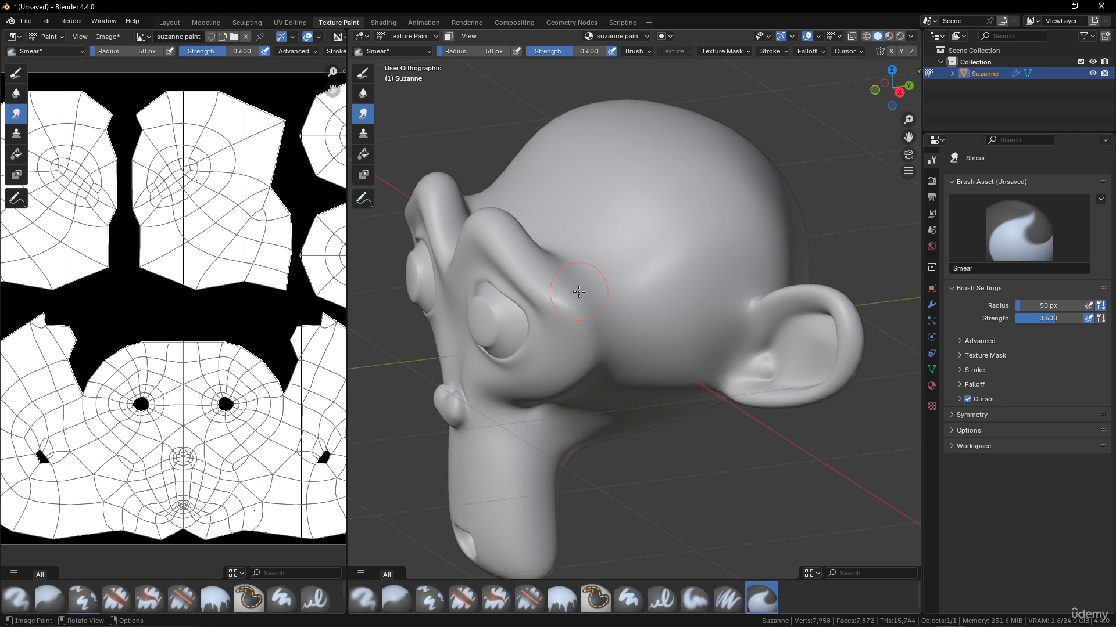
click(363, 73)
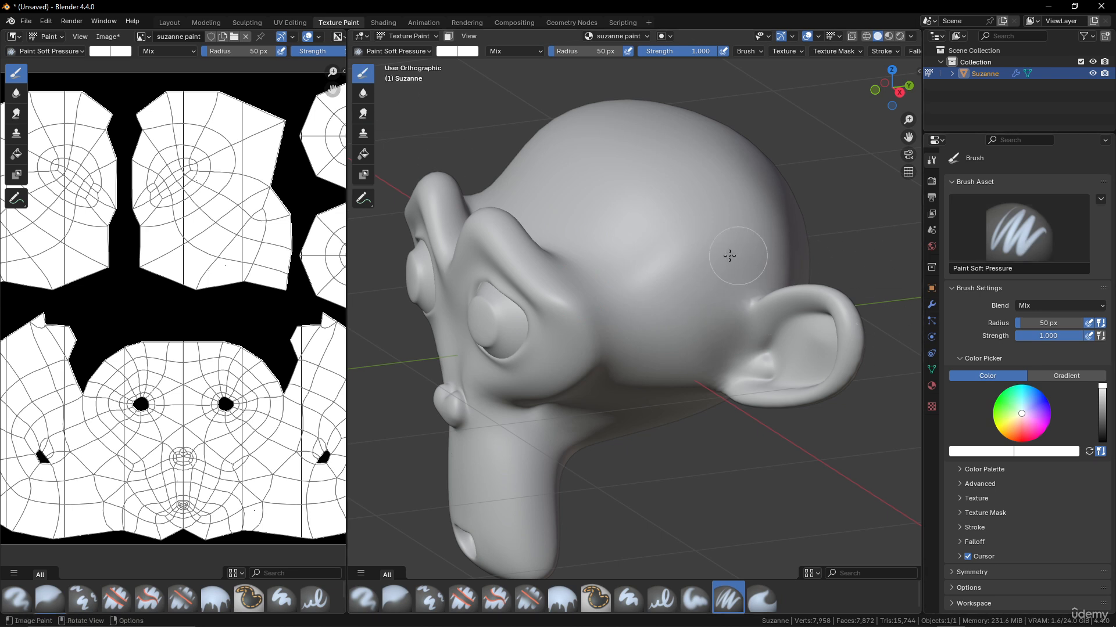
scroll(728, 256, up, 2)
middle_drag(718, 246, 605, 137)
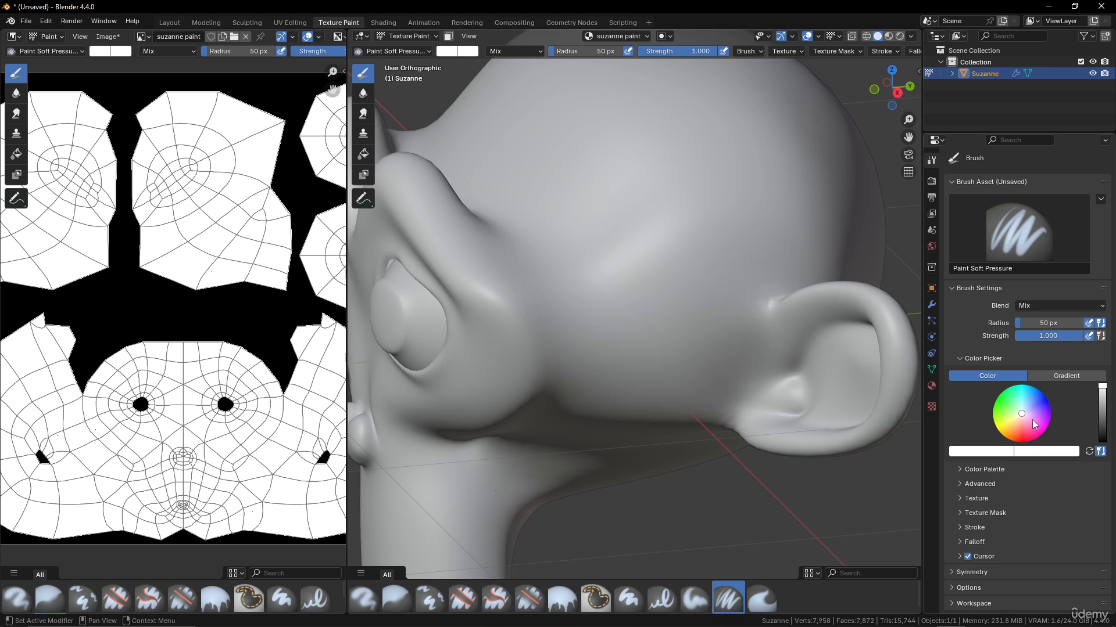
- Pick red as primary and blue as secondary colour, and paint alternating red and blue test strokes
drag(1024, 418, 1018, 443)
drag(597, 135, 674, 343)
scroll(709, 256, down, 2)
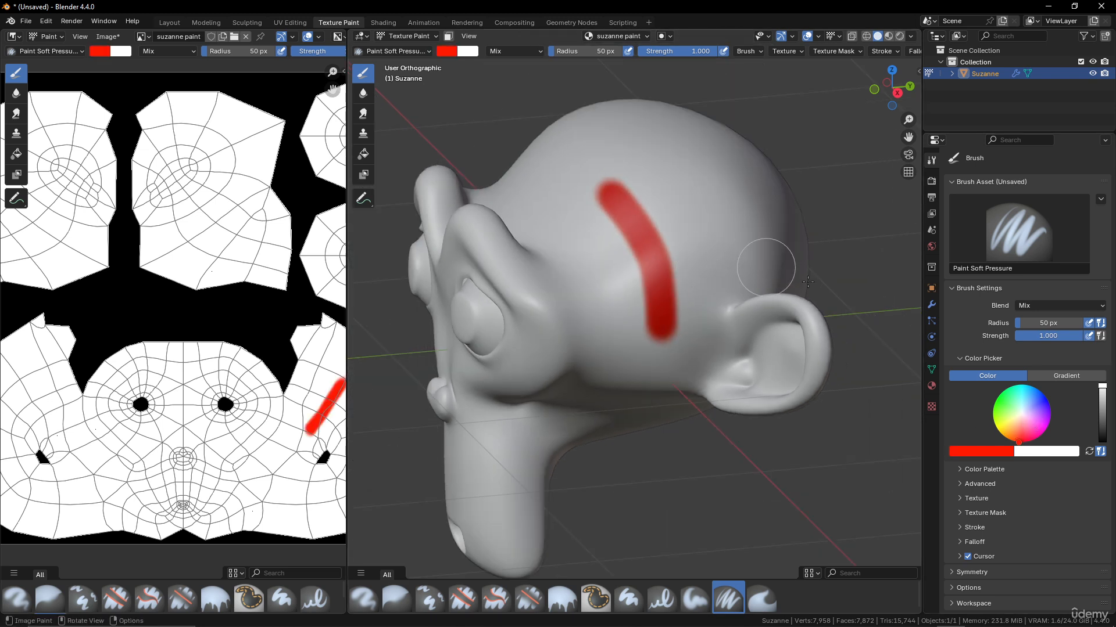
click(1042, 456)
click(1048, 317)
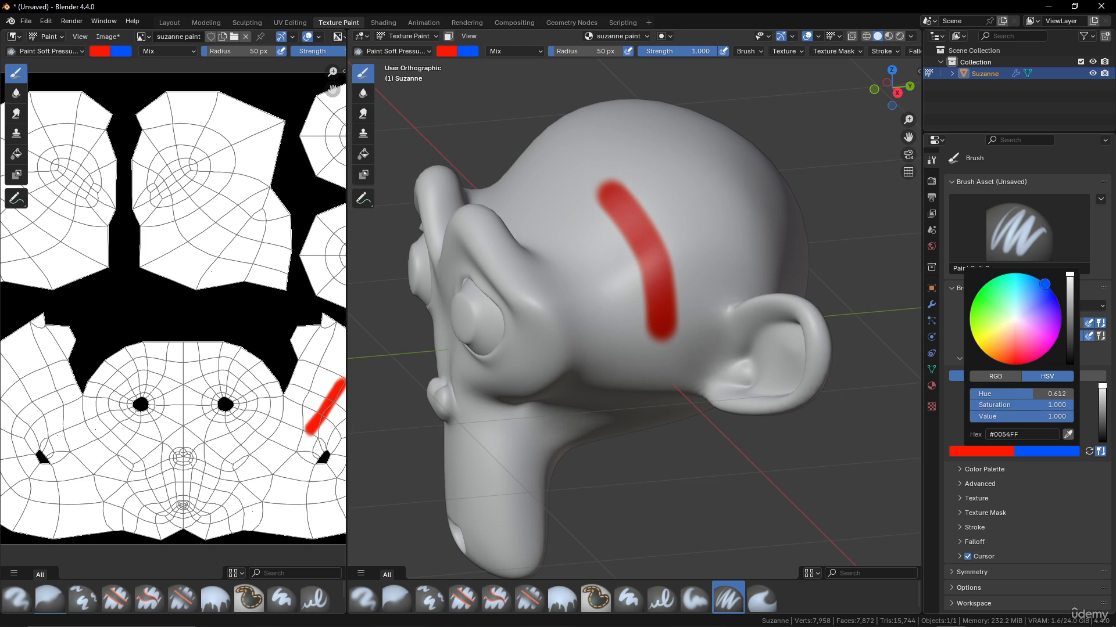
middle_drag(756, 221, 684, 181)
ctrl+drag(672, 169, 729, 281)
middle_drag(612, 216, 705, 256)
drag(605, 169, 481, 222)
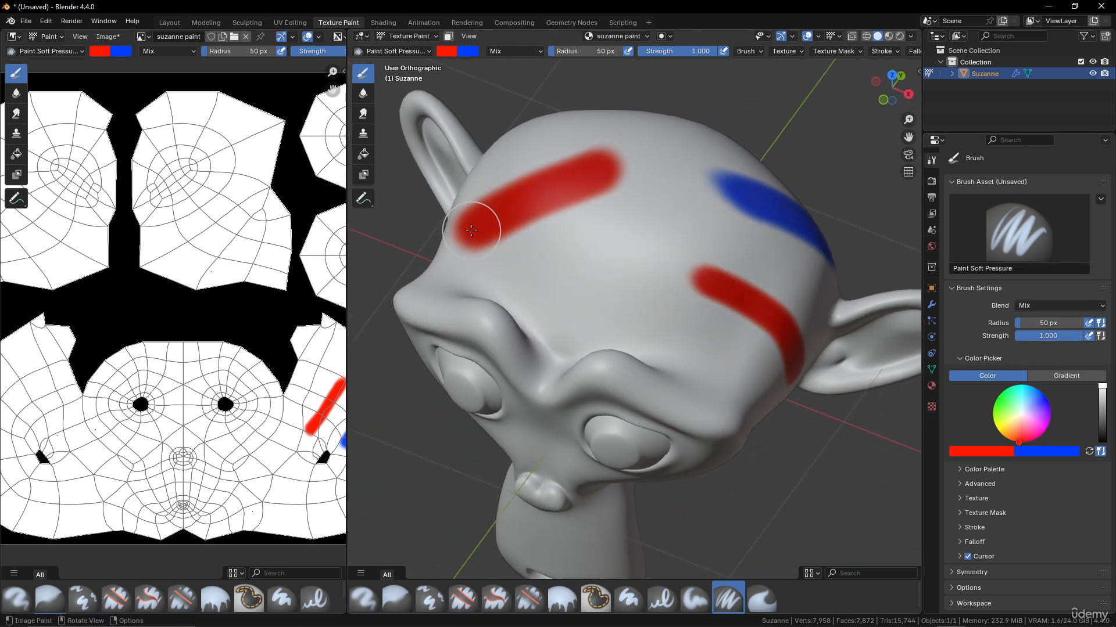
mouse_move(480, 222)
middle_down()
mouse_move(578, 246)
mouse_move(732, 219)
middle_up()
ctrl+drag(727, 197, 742, 318)
mouse_move(742, 319)
middle_down()
mouse_move(618, 256)
mouse_move(669, 262)
middle_up()
- Undo all the test strokes so Suzanne's head is plain white again
key(ctrl+z)
key(ctrl+z)
key(ctrl+z)
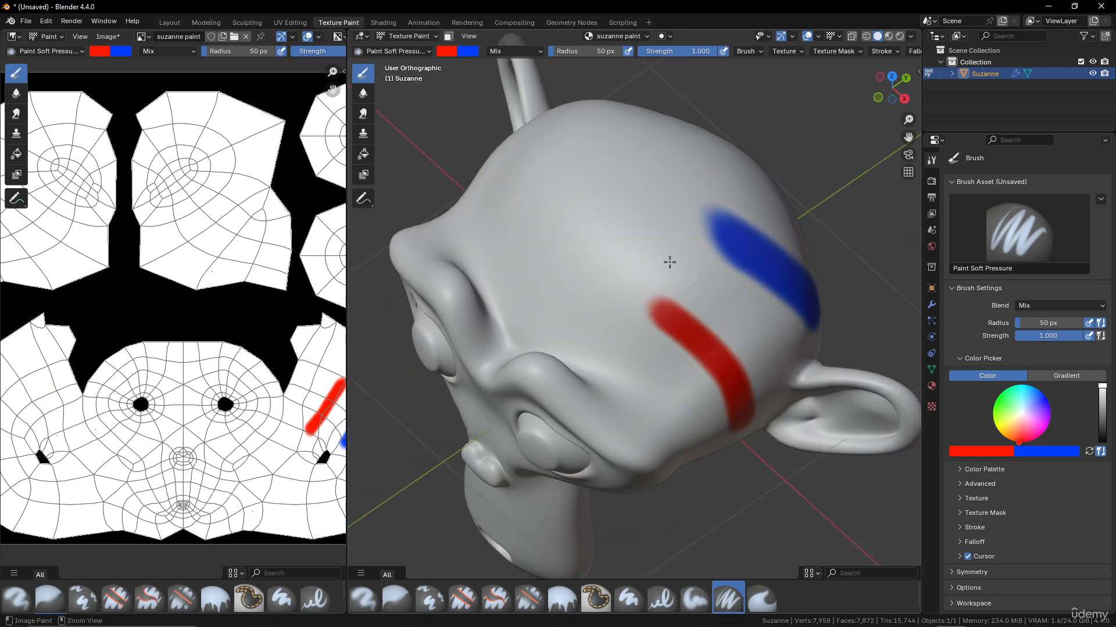
key(ctrl+z)
middle_drag(669, 262, 700, 229)
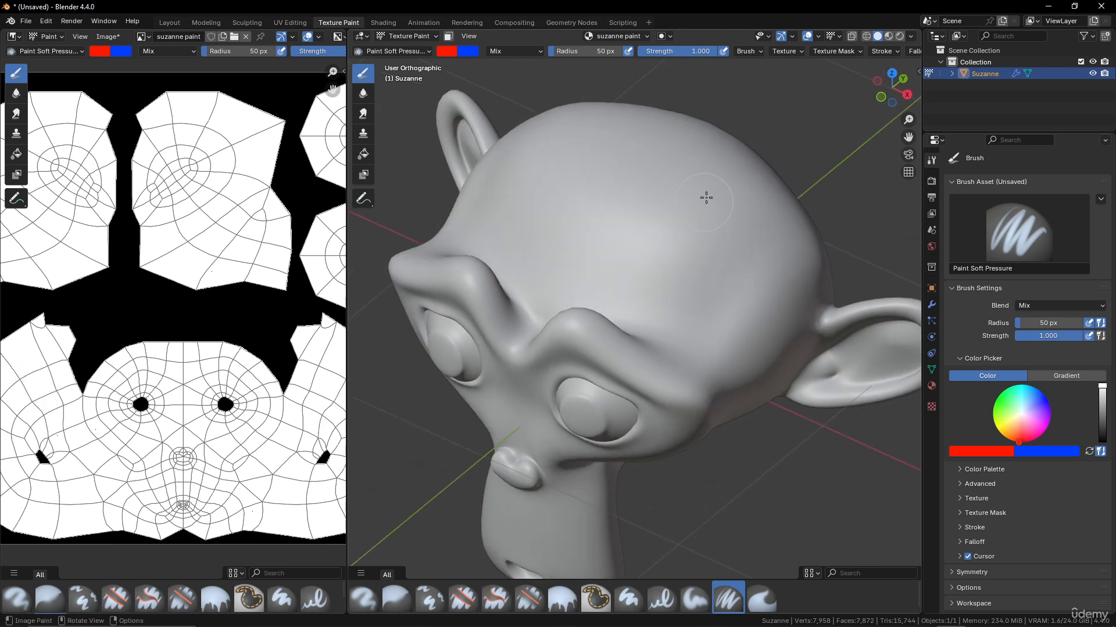
scroll(734, 52, down, 5)
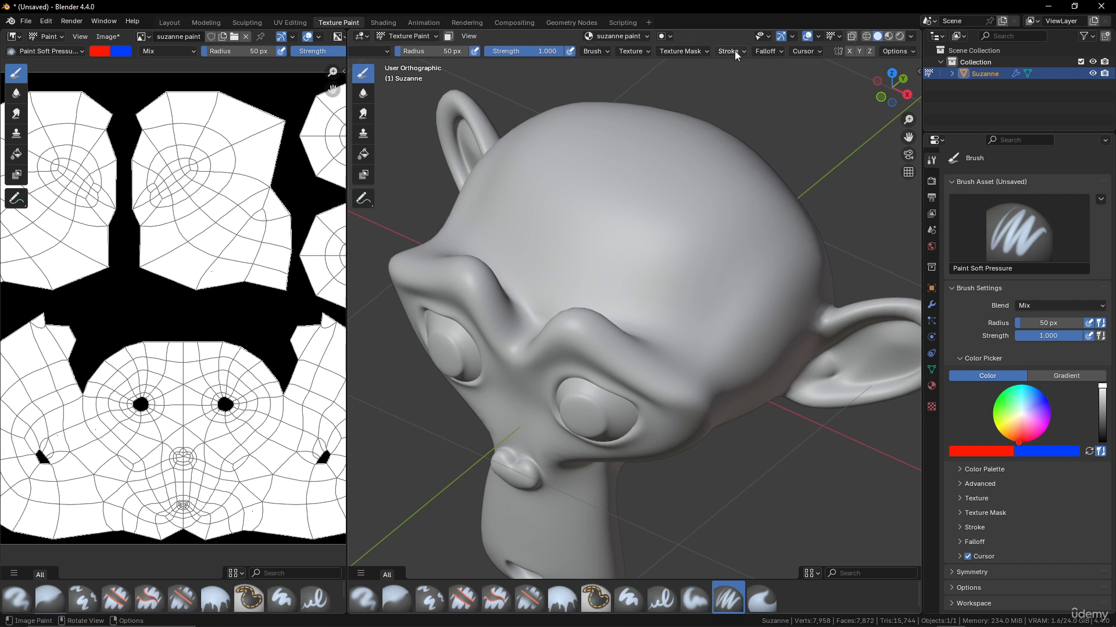
middle_drag(659, 276, 685, 229)
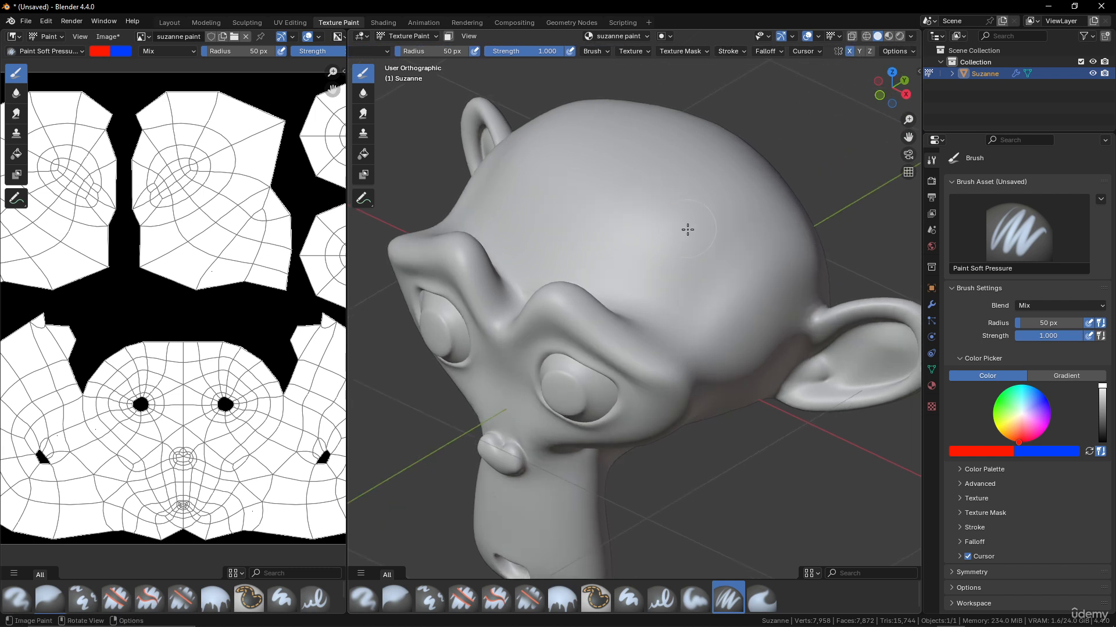
mouse_move(685, 229)
mouse_down()
mouse_move(775, 250)
mouse_move(705, 157)
mouse_up()
drag(605, 239, 636, 287)
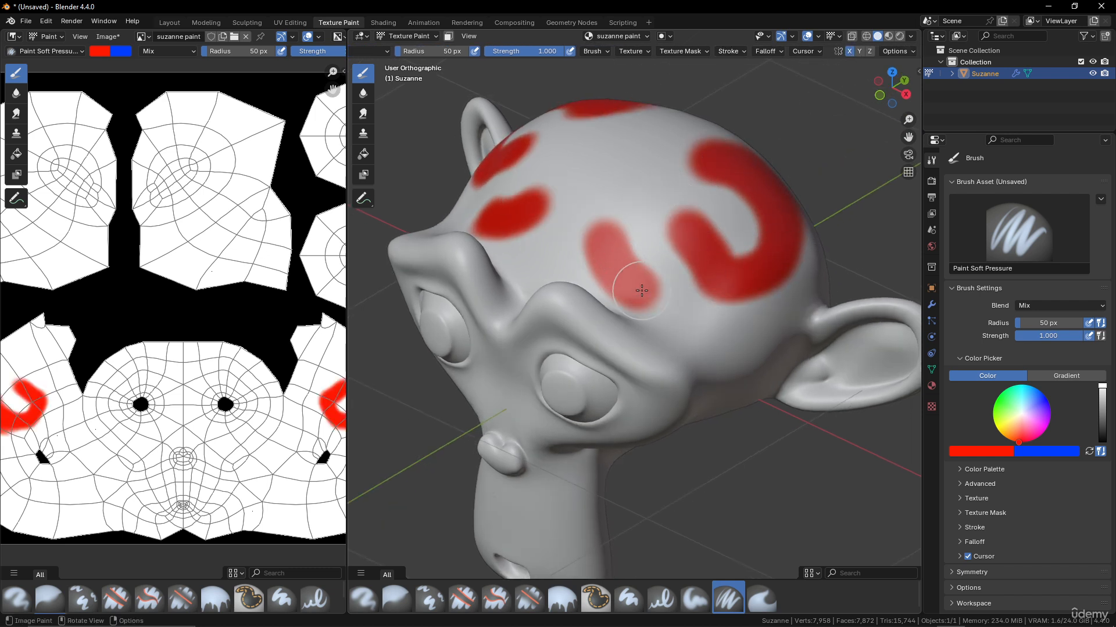
key(ctrl+z)
key(ctrl+z)
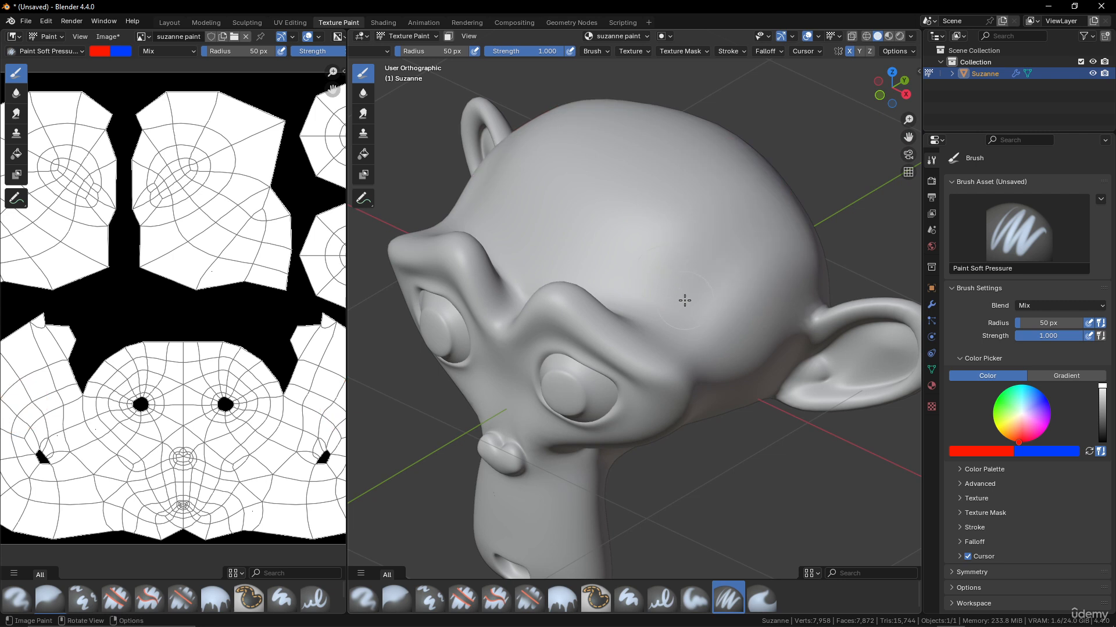
middle_drag(685, 302, 692, 285)
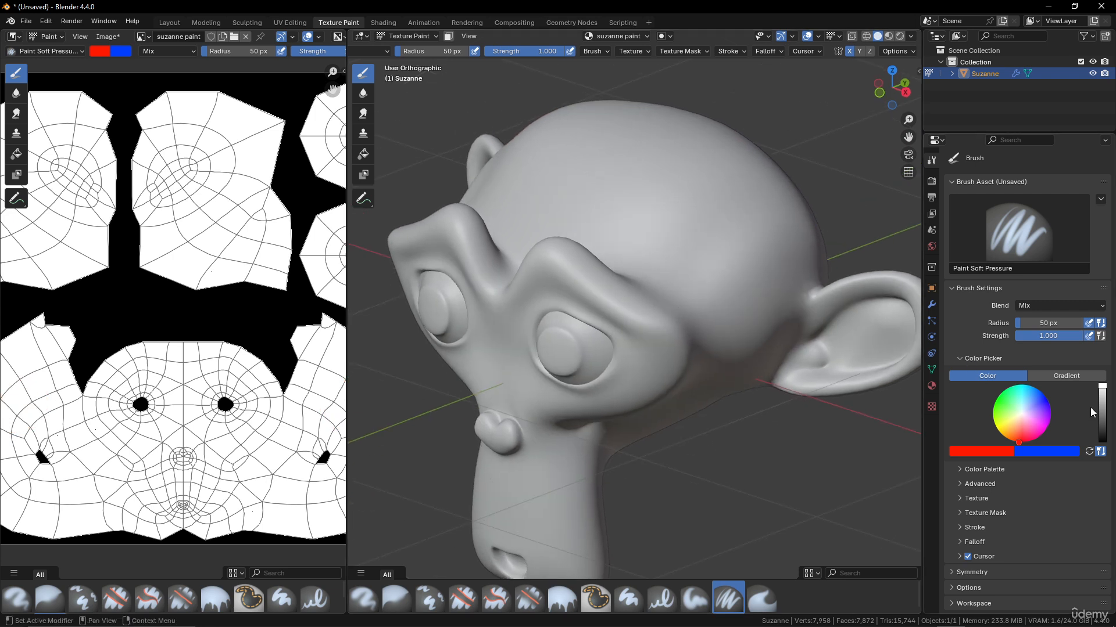
- Keep a solid colour, create new palette Palette.001, and add the current red as its first swatch
click(961, 470)
click(1073, 376)
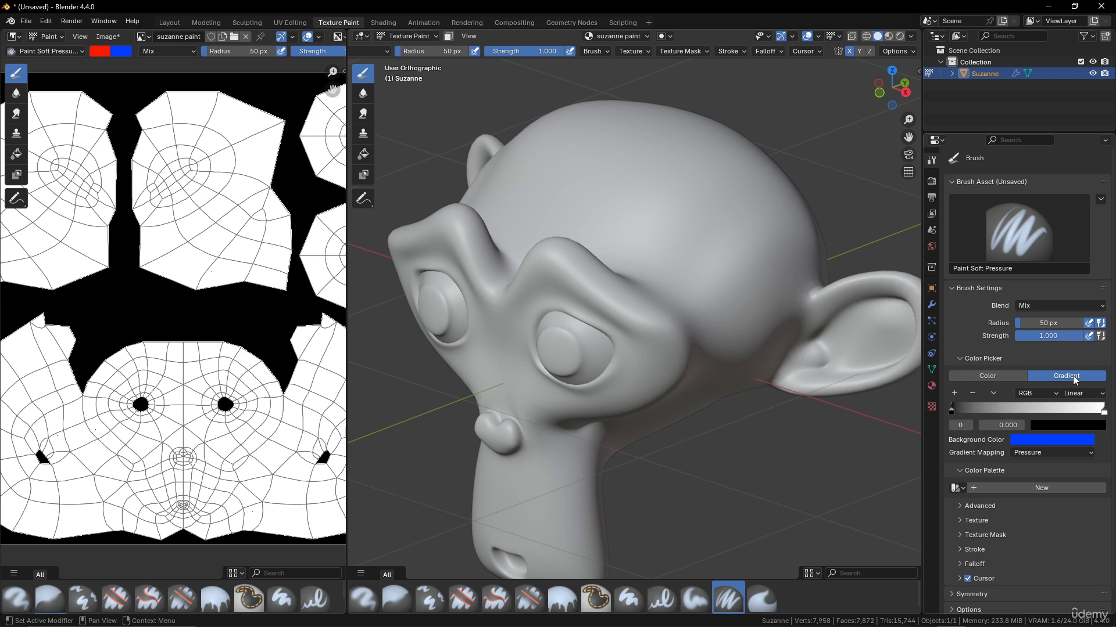
click(990, 377)
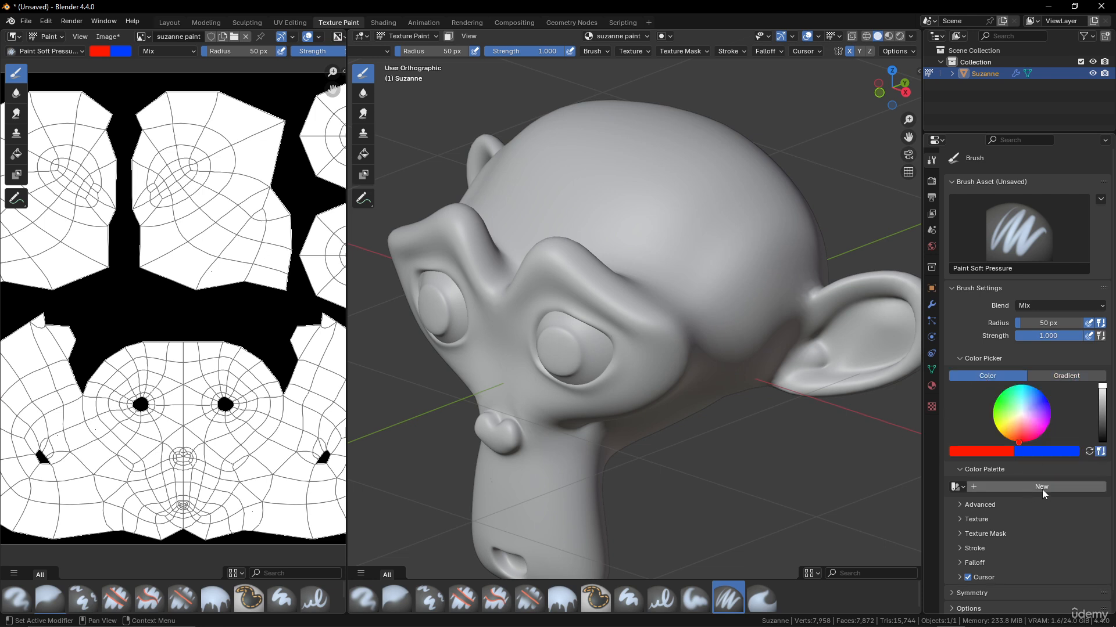
middle_drag(588, 184, 572, 200)
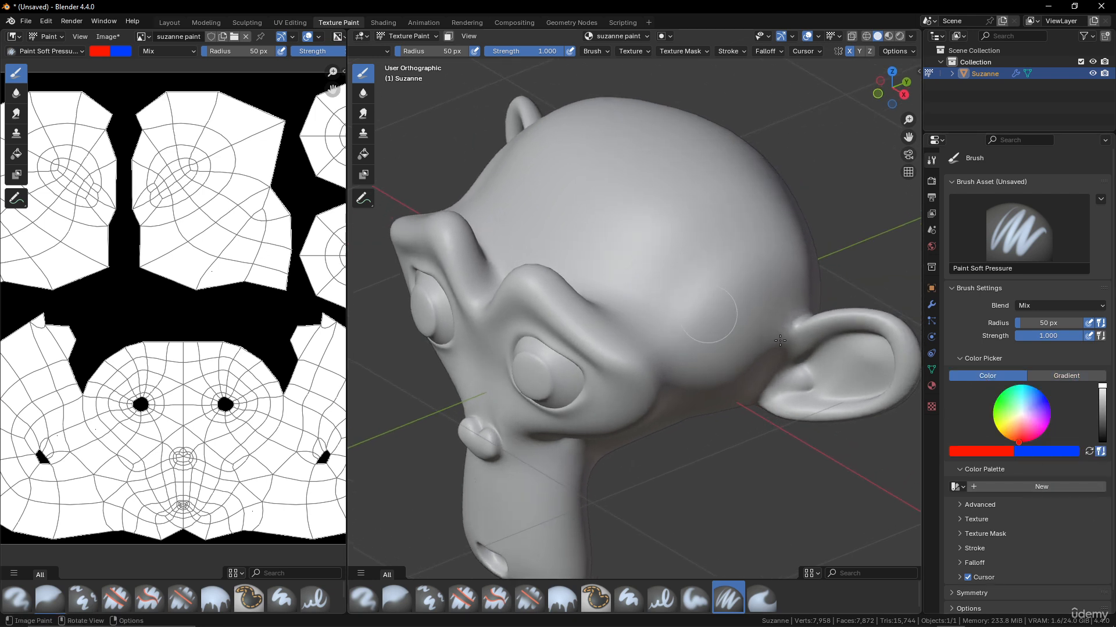
click(1021, 487)
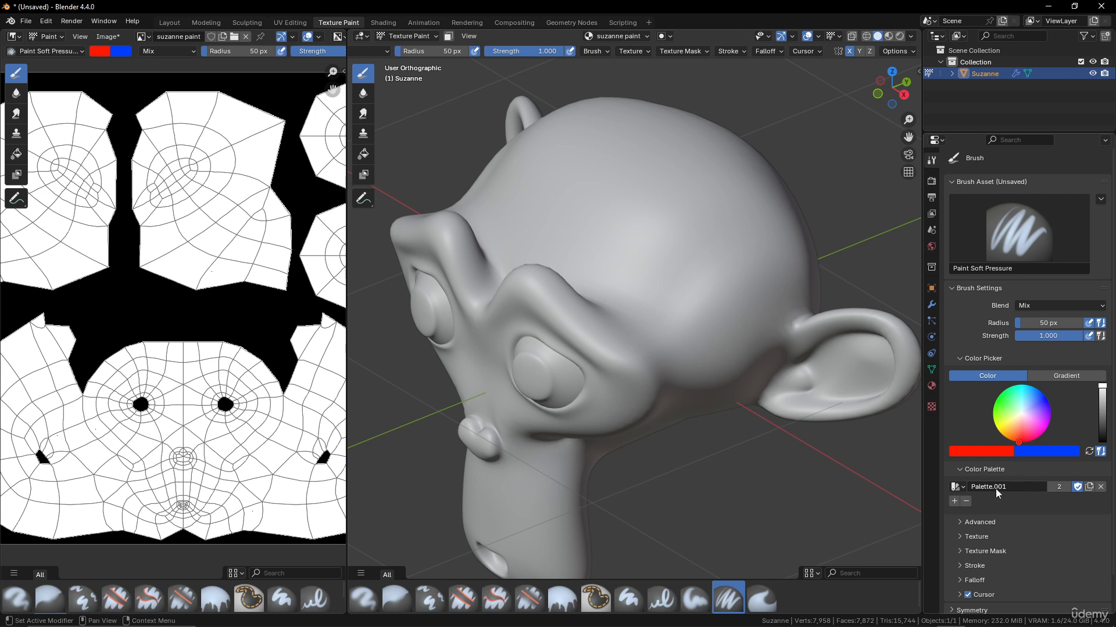
click(953, 501)
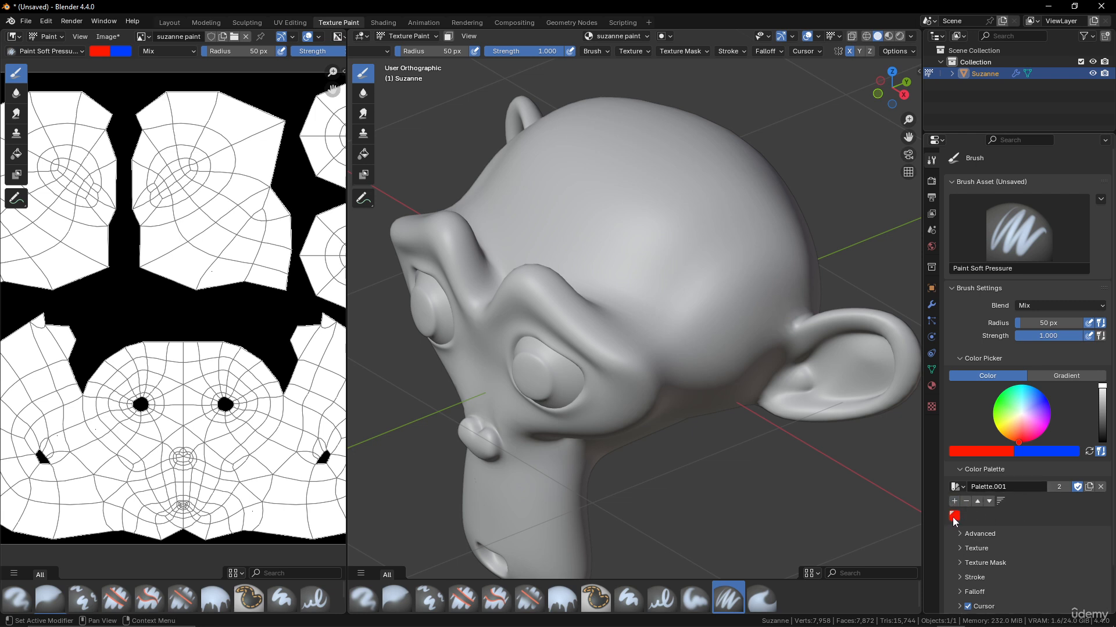
- Add a lighter peach swatch and a darker brown swatch (Value 0.722) to the palette
click(982, 452)
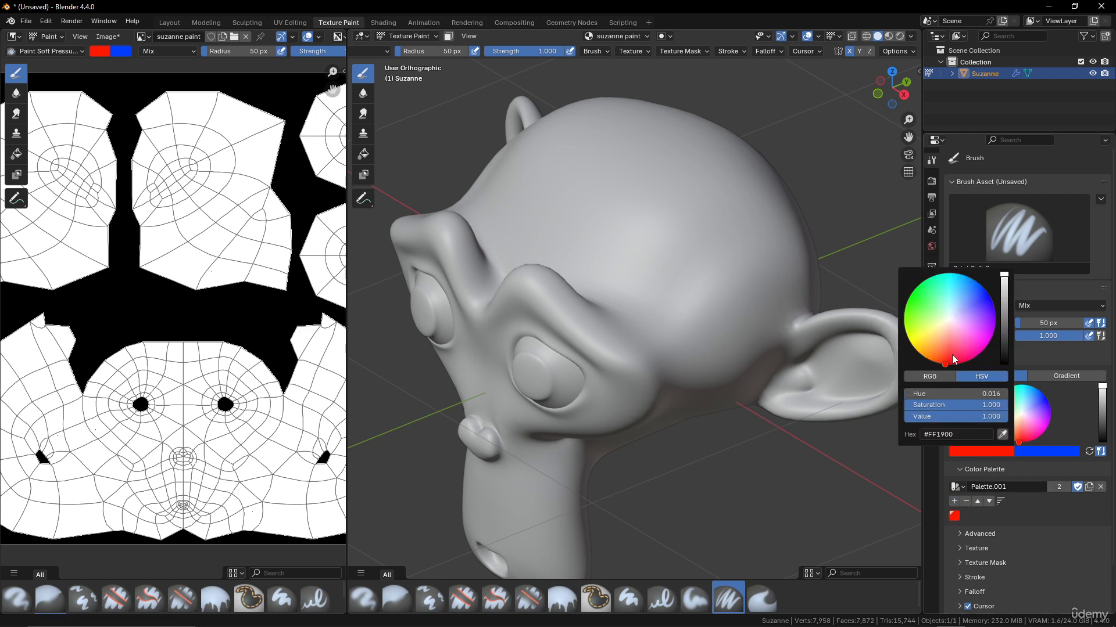
drag(952, 355, 943, 335)
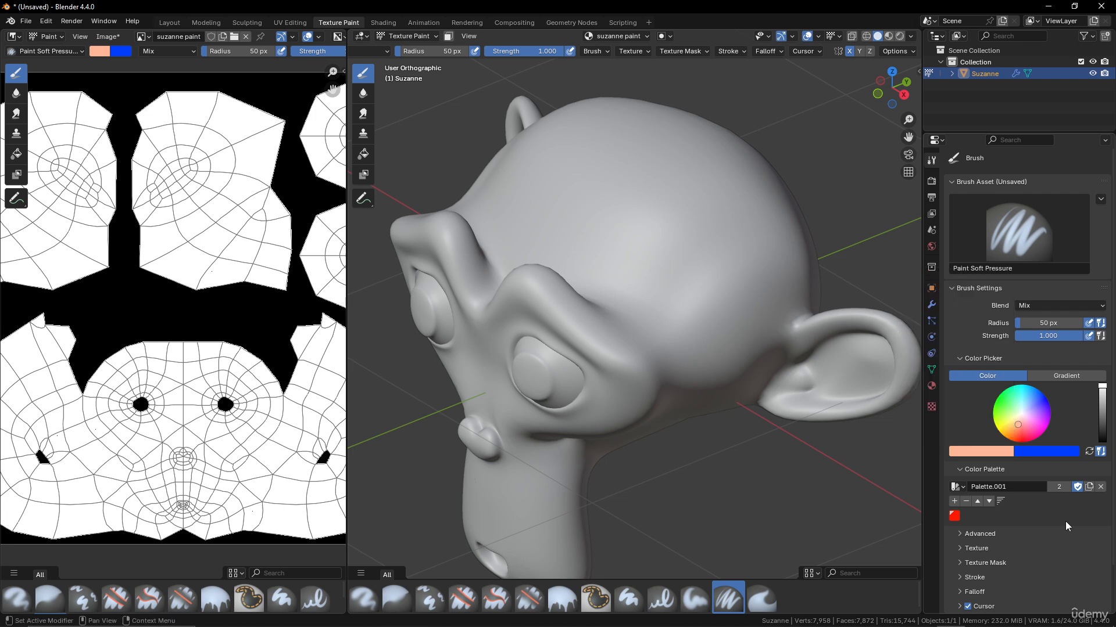
click(954, 502)
click(981, 452)
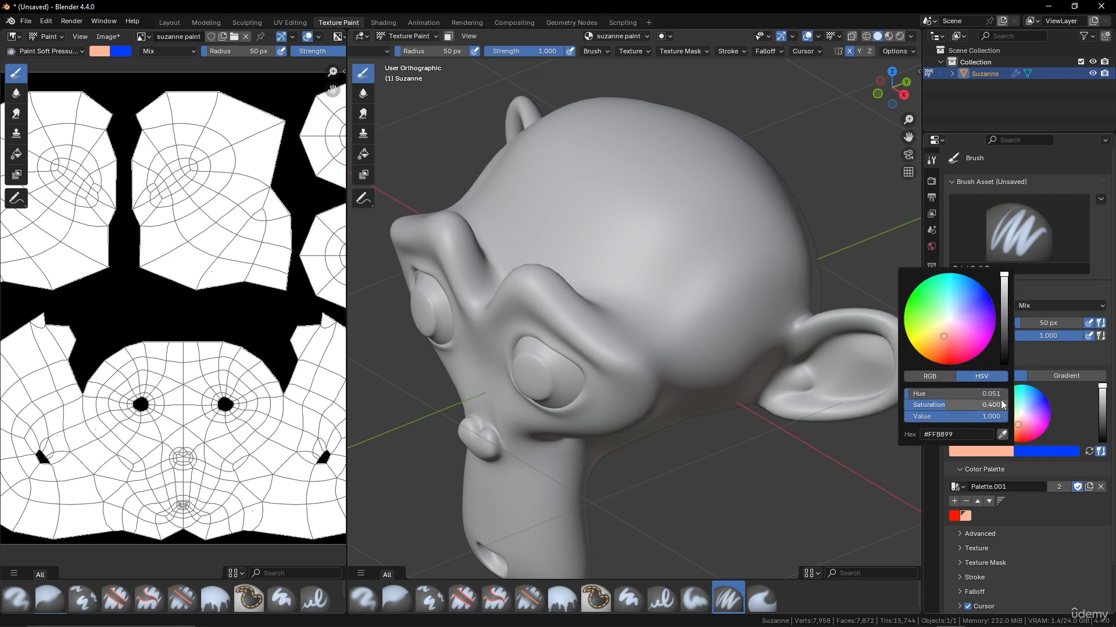
drag(1004, 288, 1004, 298)
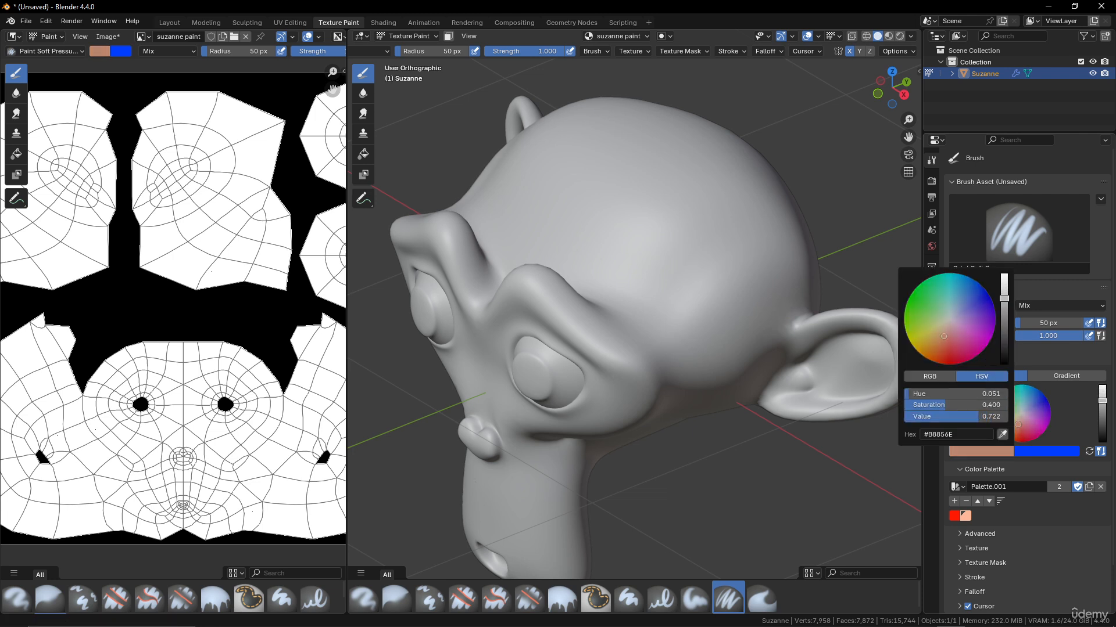
click(953, 501)
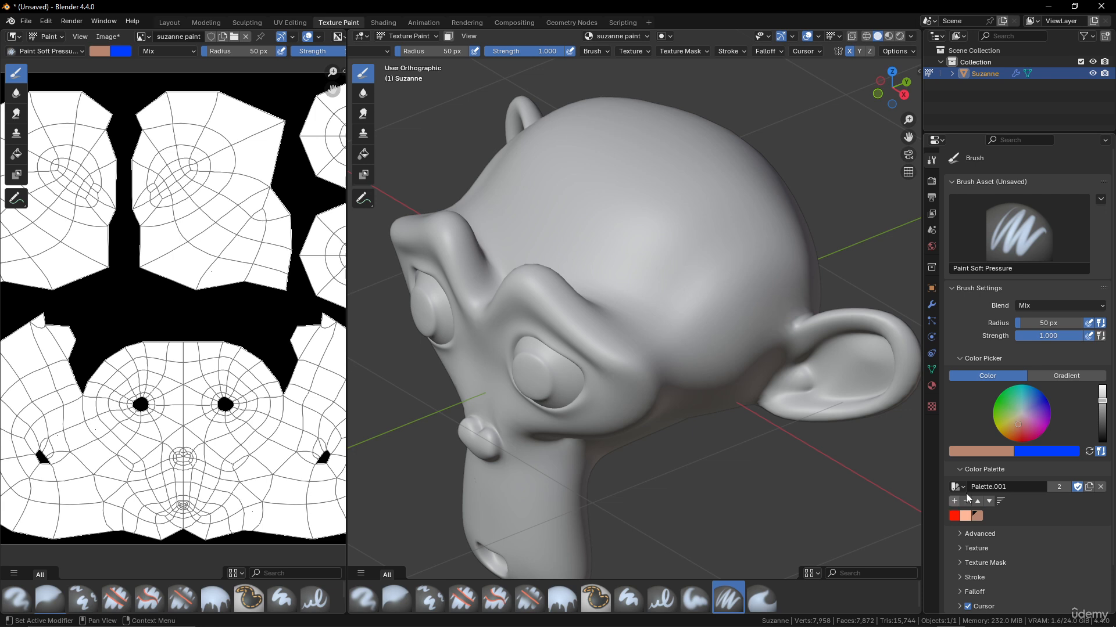
- Add a more saturated brown swatch, then tune saturation to 0.623 and hue toward salmon-orange FF805F
click(984, 452)
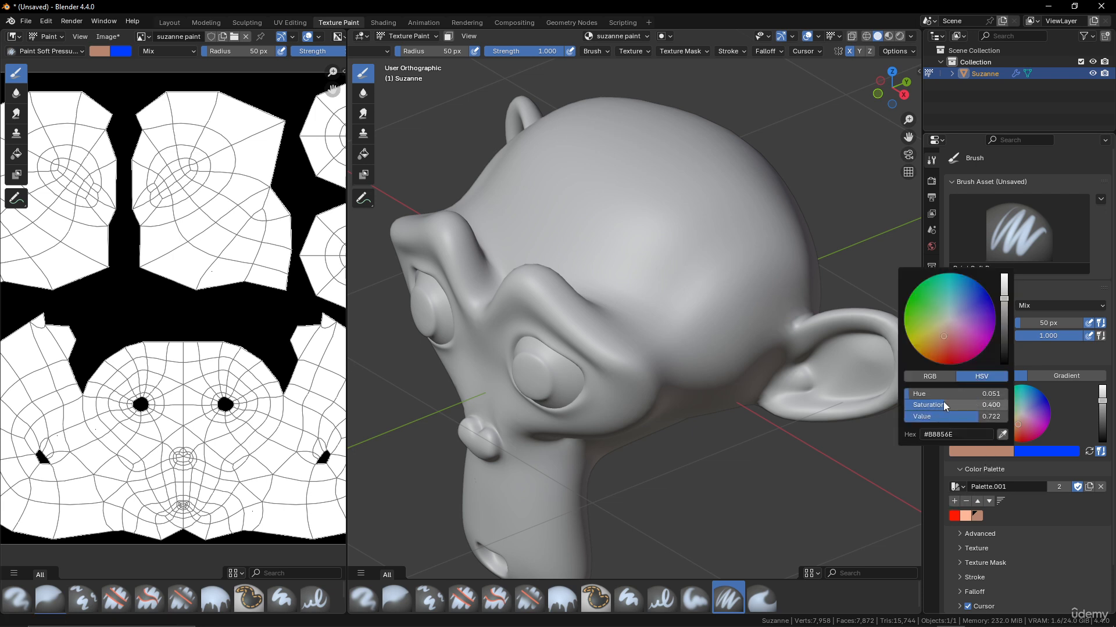
drag(943, 402, 956, 402)
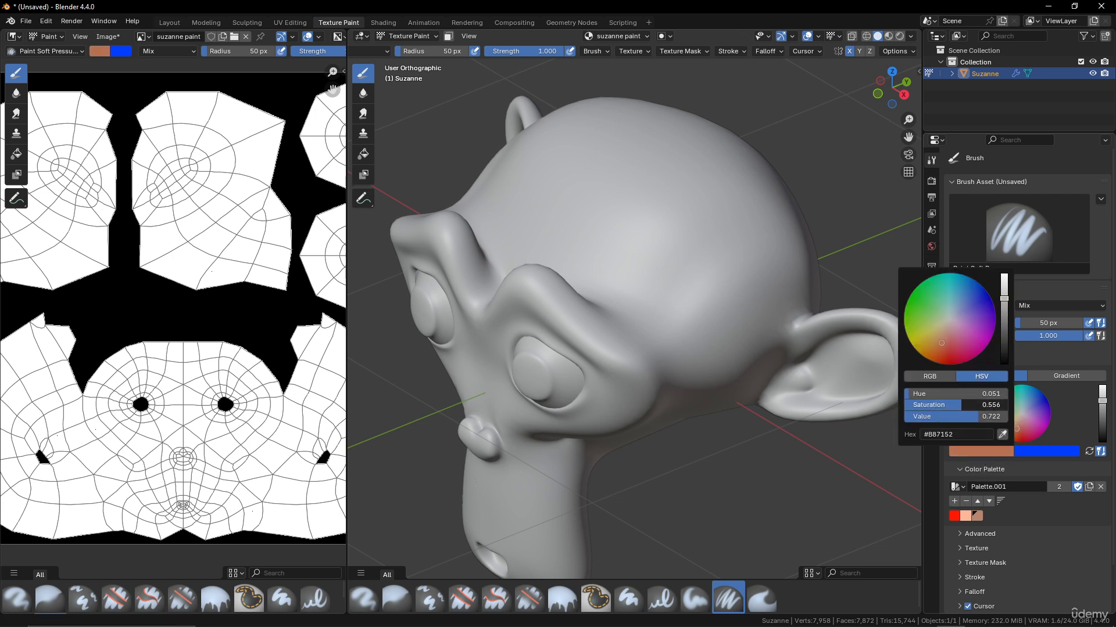
click(954, 502)
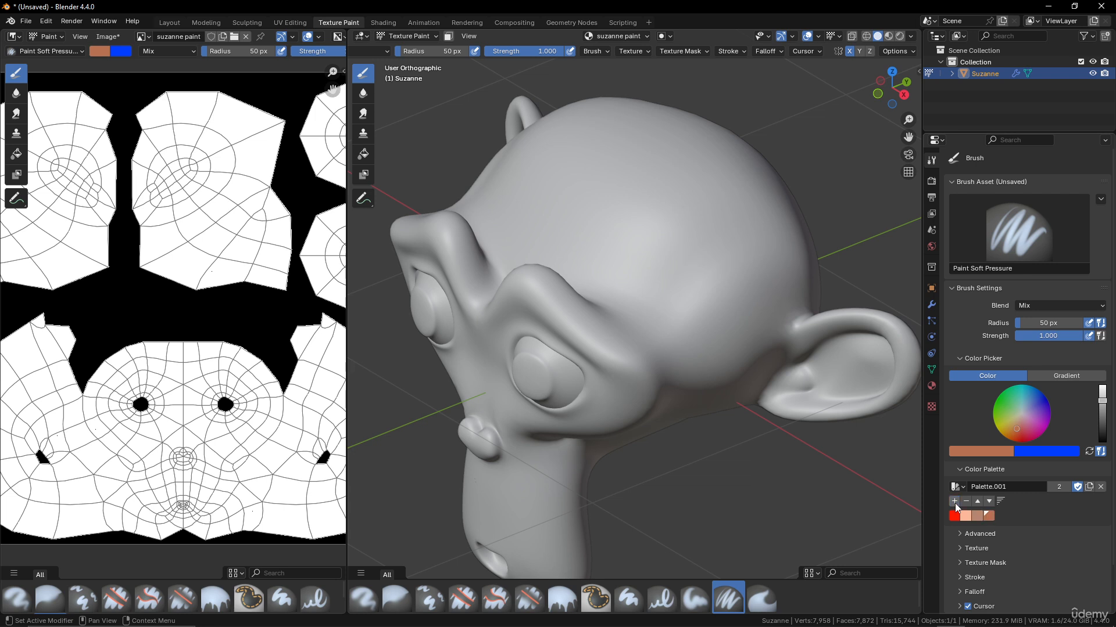
click(954, 502)
click(966, 500)
click(980, 452)
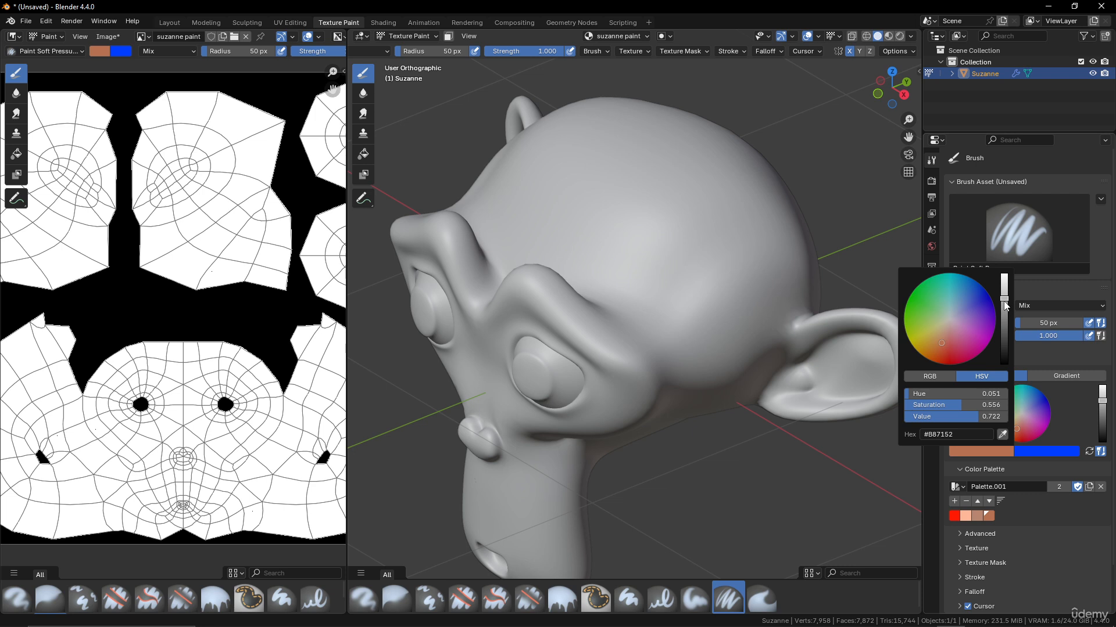
drag(950, 405, 1005, 416)
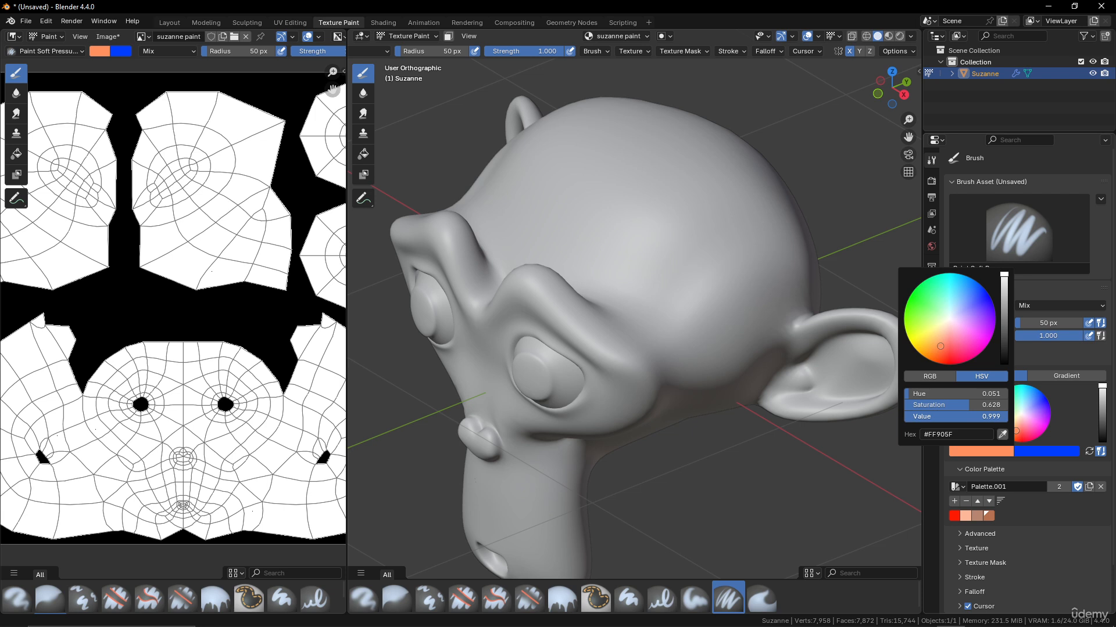
drag(936, 390, 940, 390)
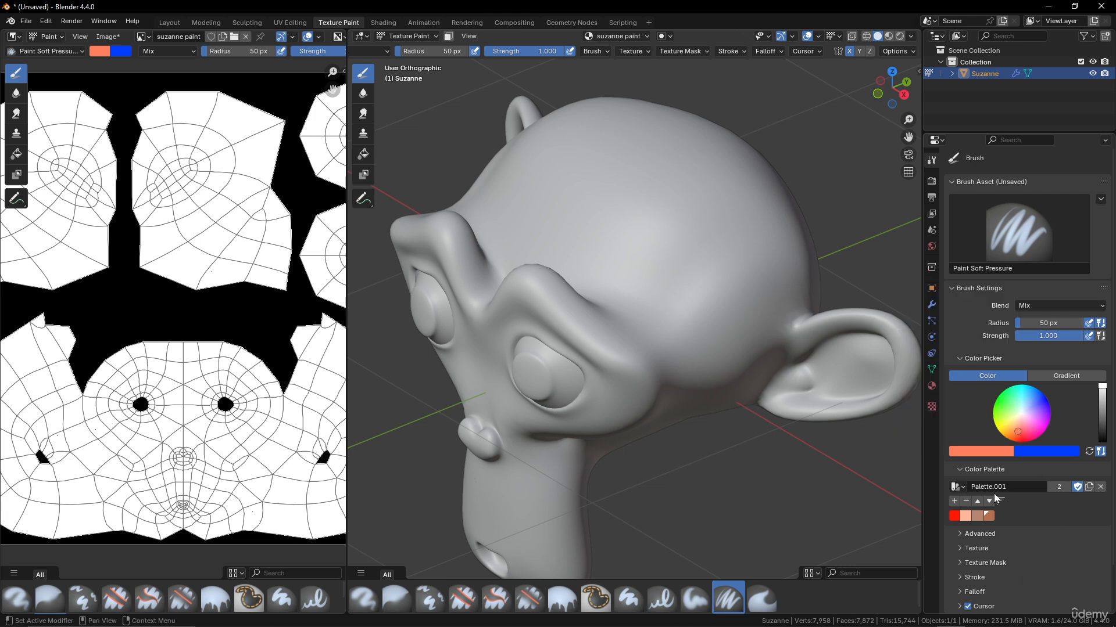
- Remove red from the palette and use the Fill tool to fill Suzanne with peach
click(954, 516)
click(965, 501)
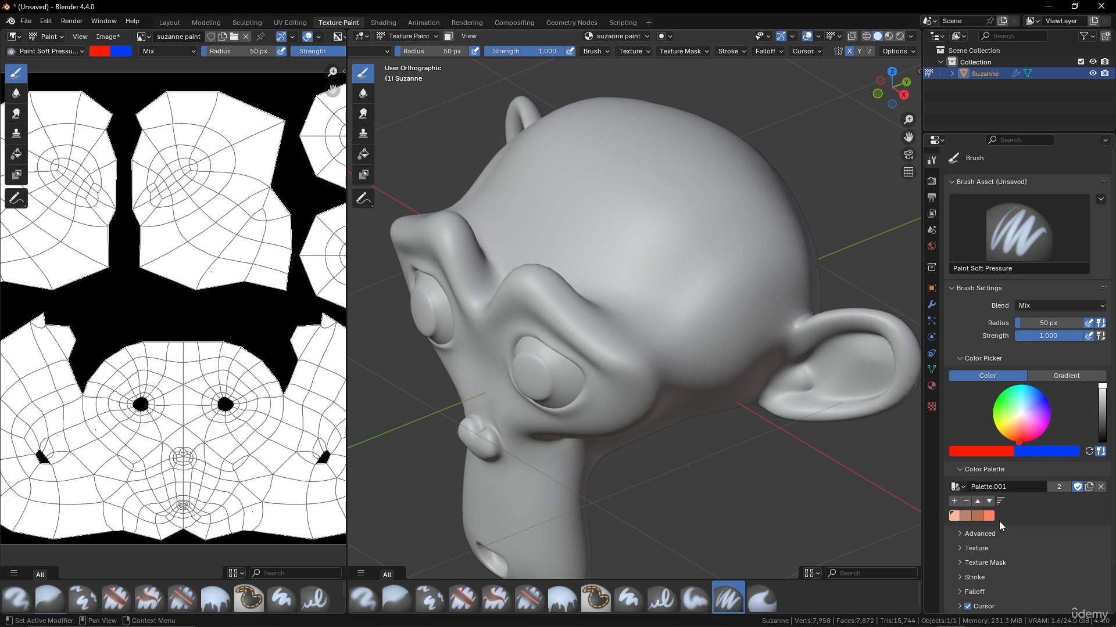
click(363, 154)
click(740, 413)
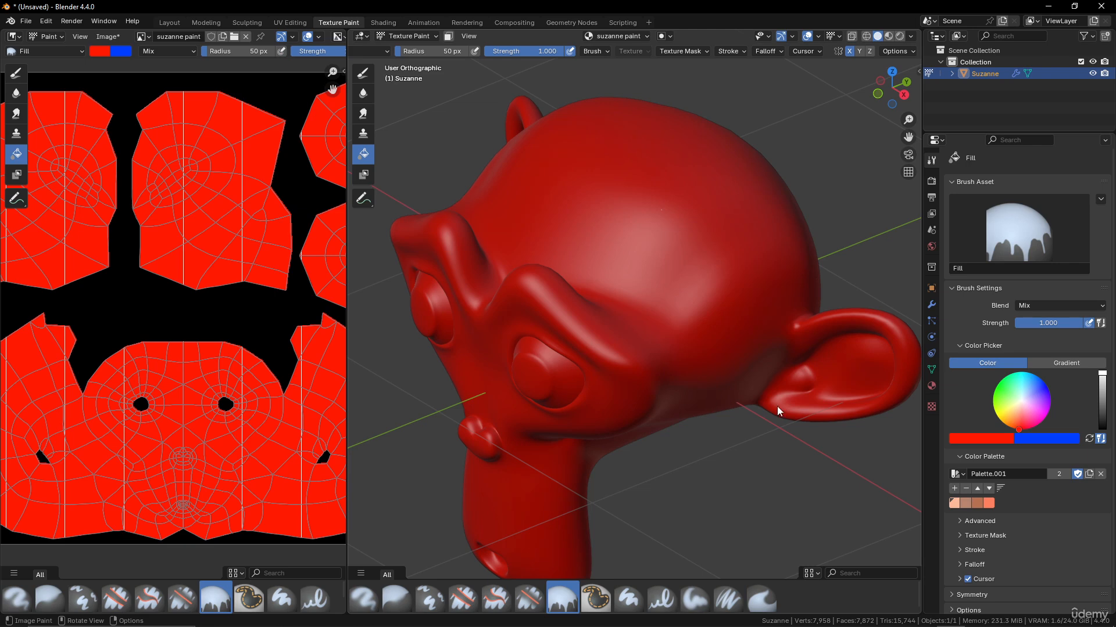
click(954, 503)
click(677, 357)
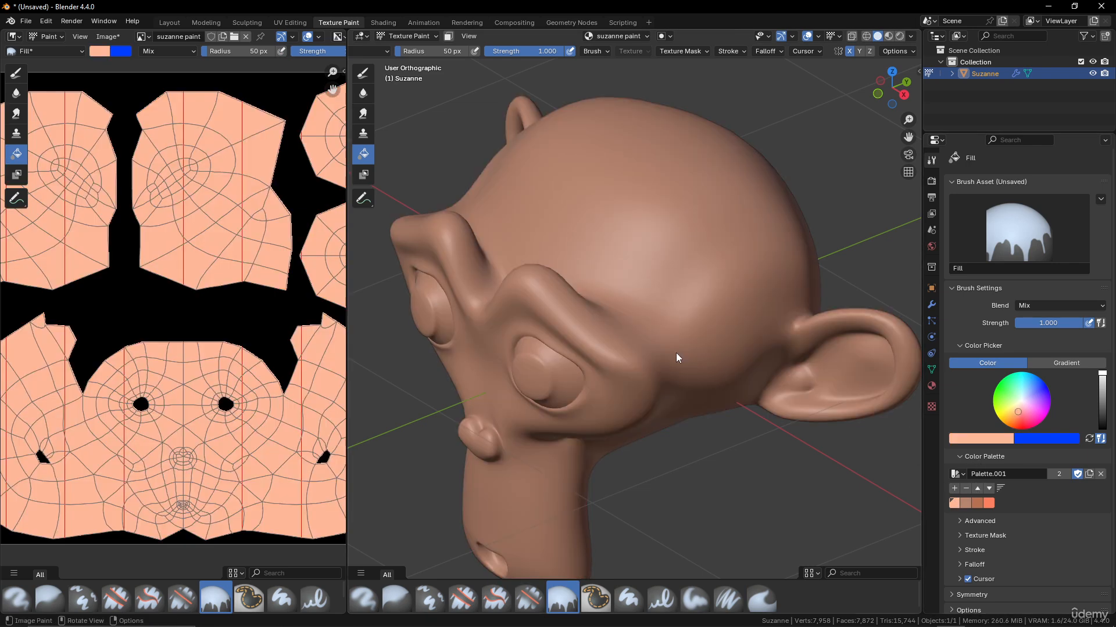
- Return to the soft paint brush, pick brown, test a forehead stroke, and undo it
middle_drag(637, 339, 633, 262)
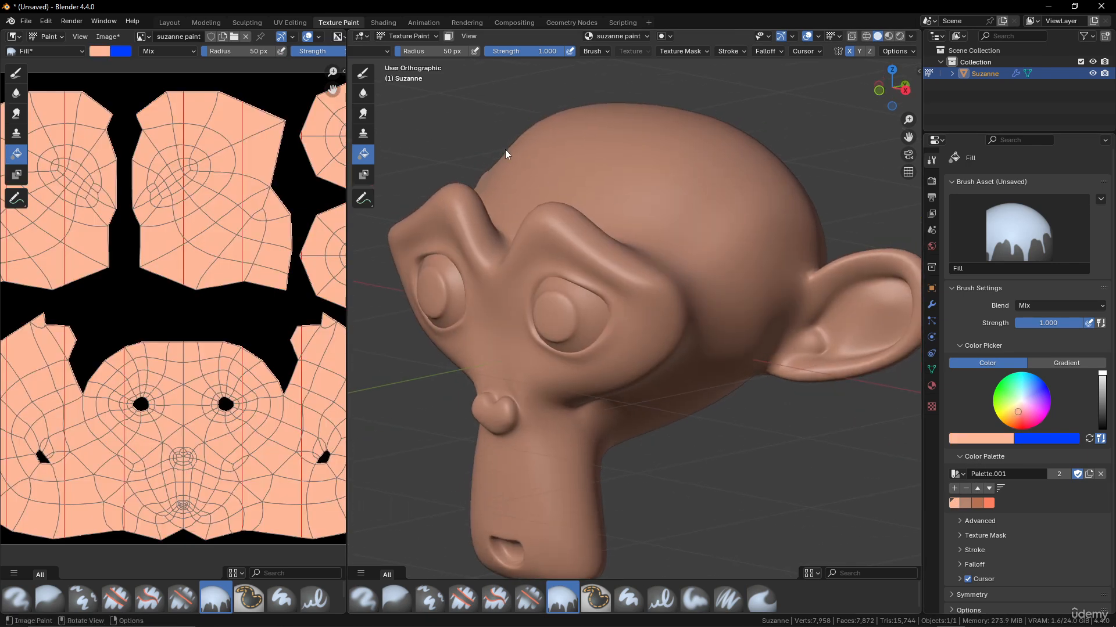
click(363, 72)
middle_drag(642, 194, 697, 244)
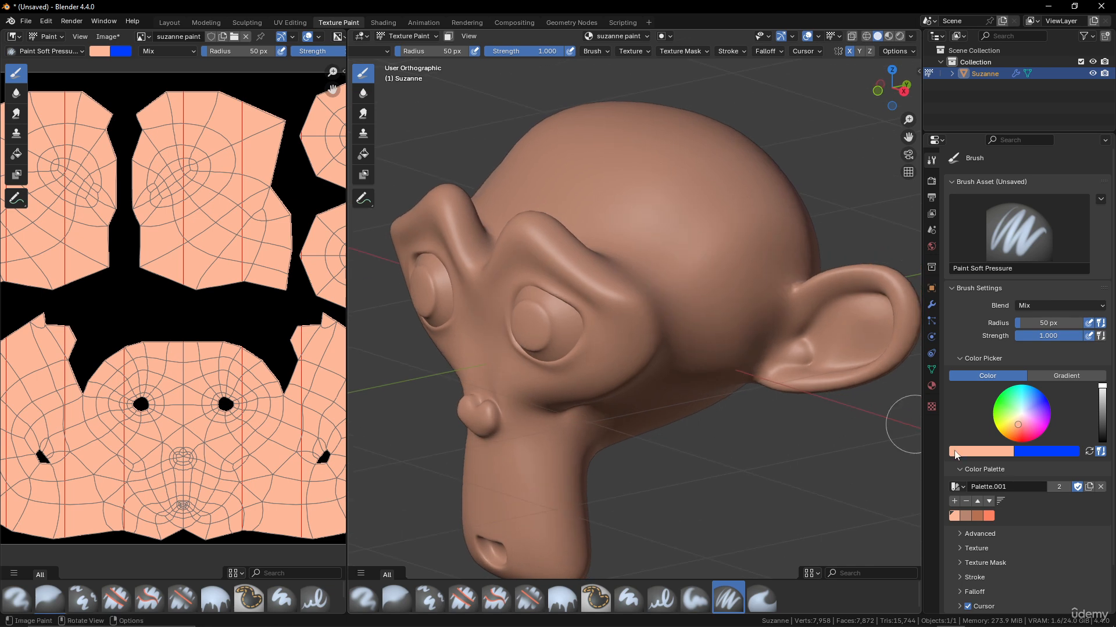
click(968, 514)
scroll(637, 251, down, 2)
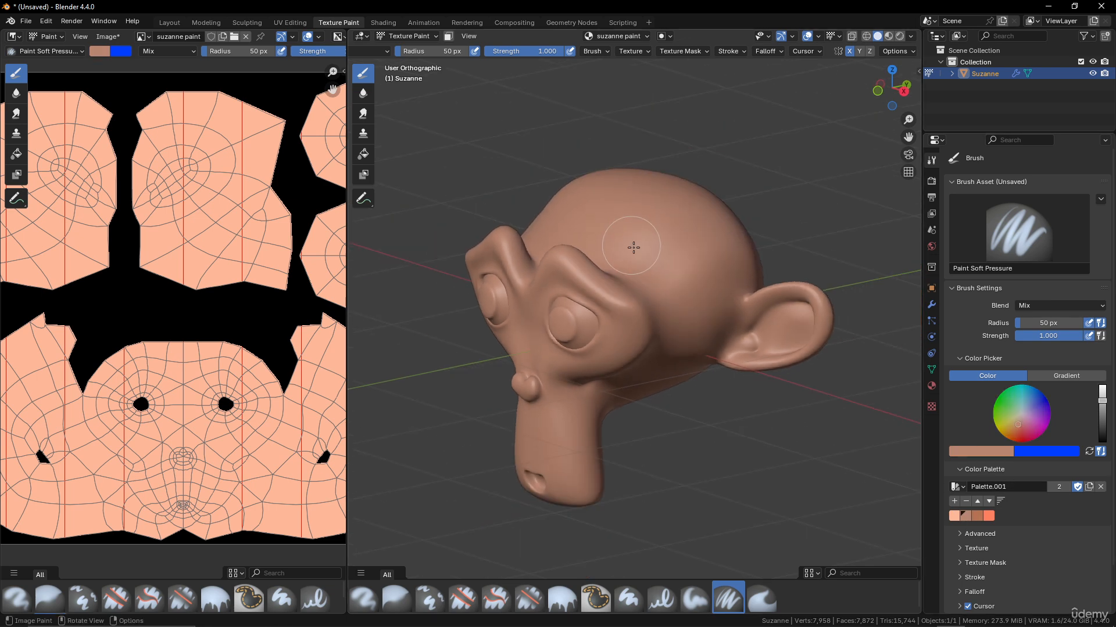
mouse_move(637, 251)
mouse_down()
mouse_move(715, 304)
mouse_move(680, 281)
mouse_move(716, 278)
mouse_up()
key(ctrl+z)
middle_drag(715, 279, 700, 281)
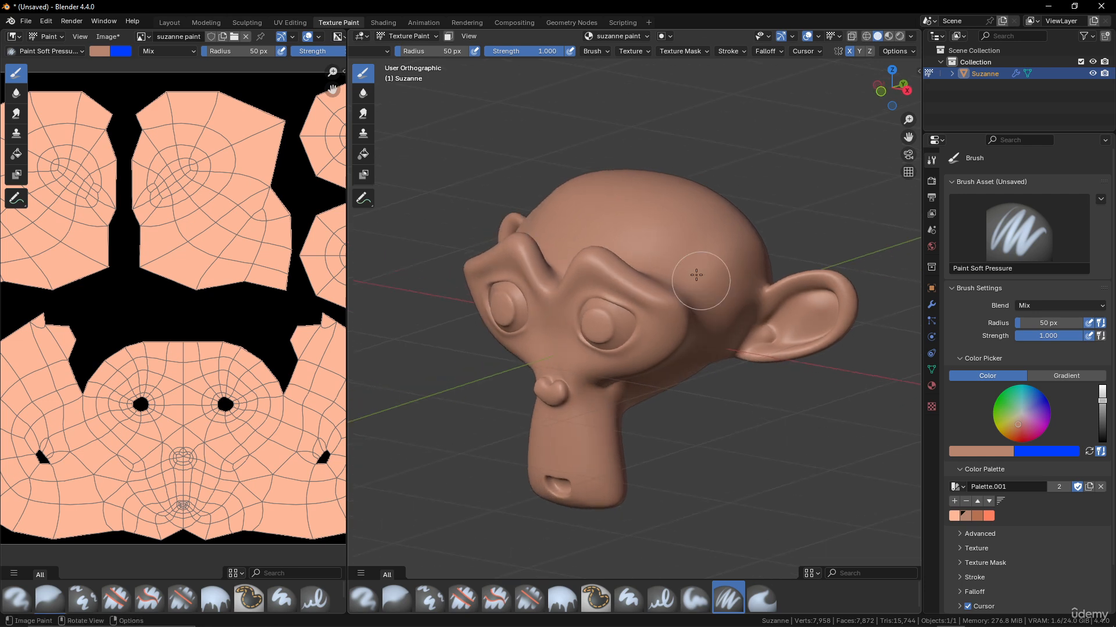
middle_drag(702, 359, 697, 352)
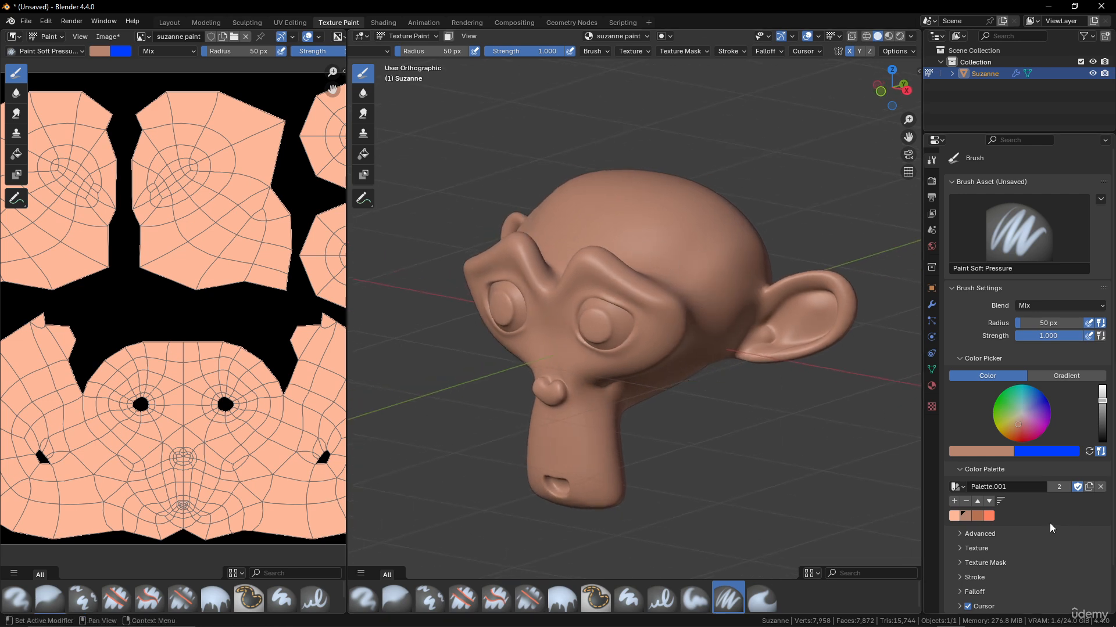
mouse_move(967, 454)
- Peek at the Advanced, Texture and Texture Mask panels, then expand the Stroke settings
click(959, 535)
click(959, 535)
click(962, 550)
click(962, 549)
scroll(1012, 513, down, 2)
click(964, 518)
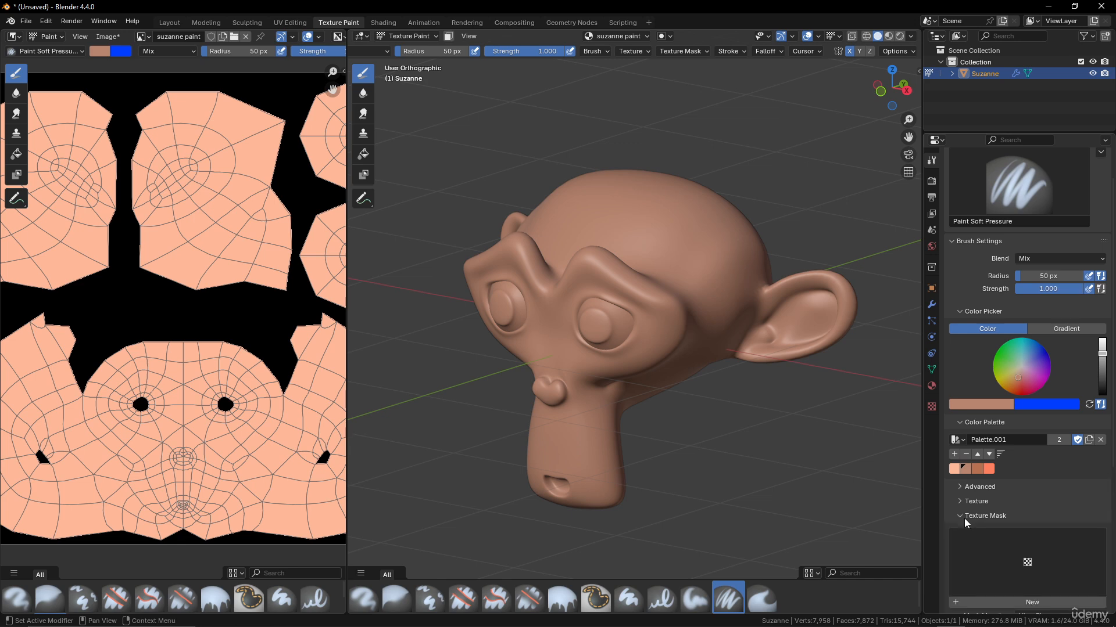
click(964, 517)
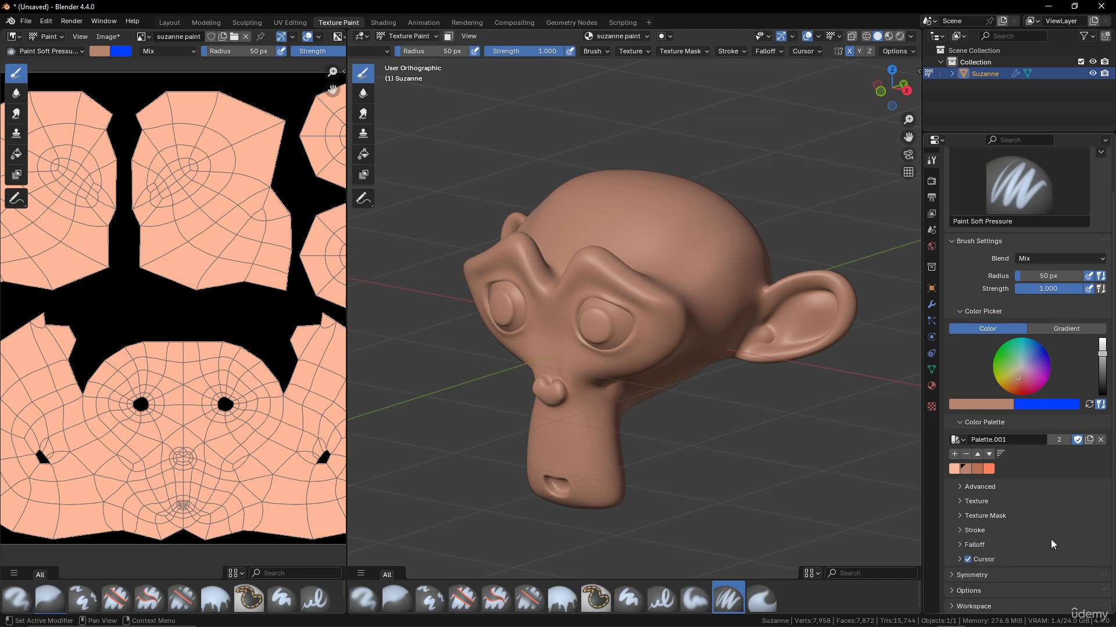
click(962, 530)
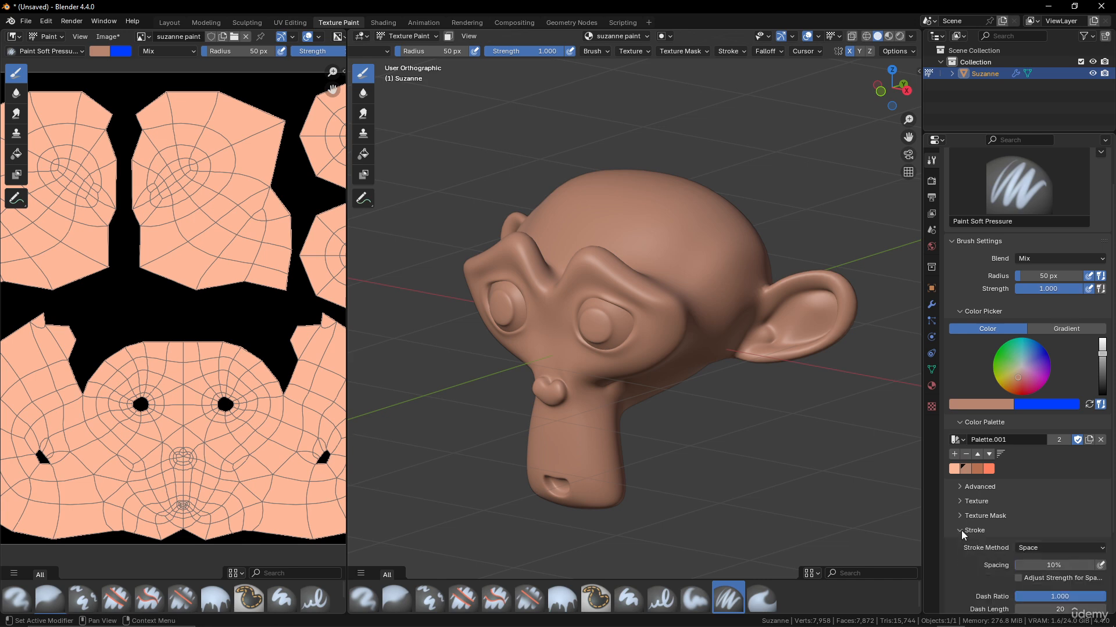
- Set the brush colour to black and paint a diagonal test stroke across the head, then undo it
mouse_move(747, 338)
middle_down()
mouse_move(653, 303)
mouse_move(668, 368)
middle_up()
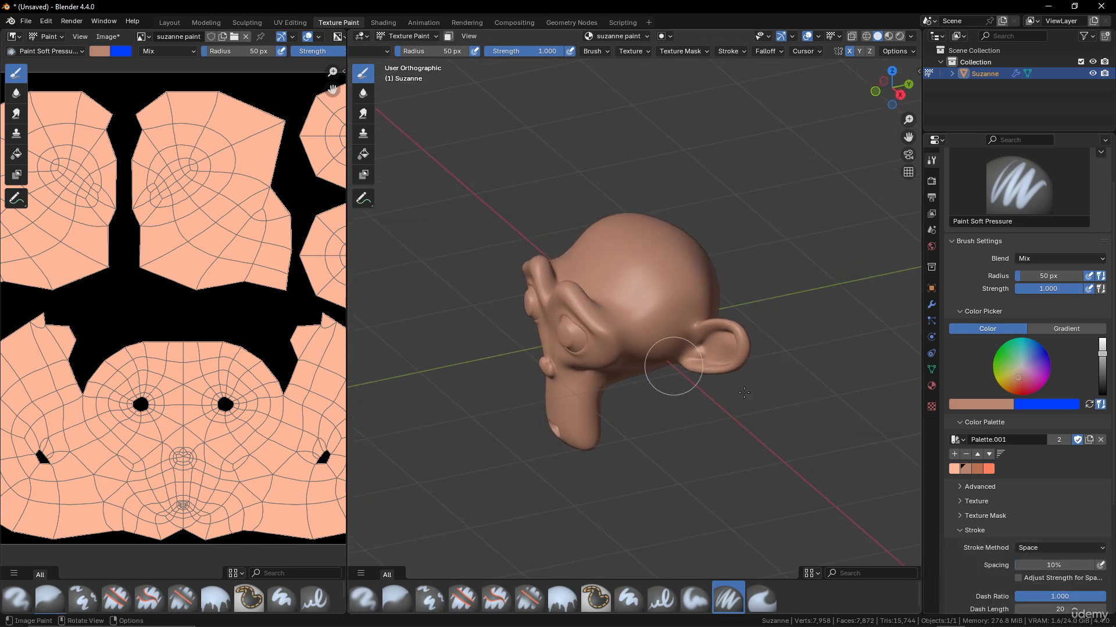
scroll(657, 267, up, 4)
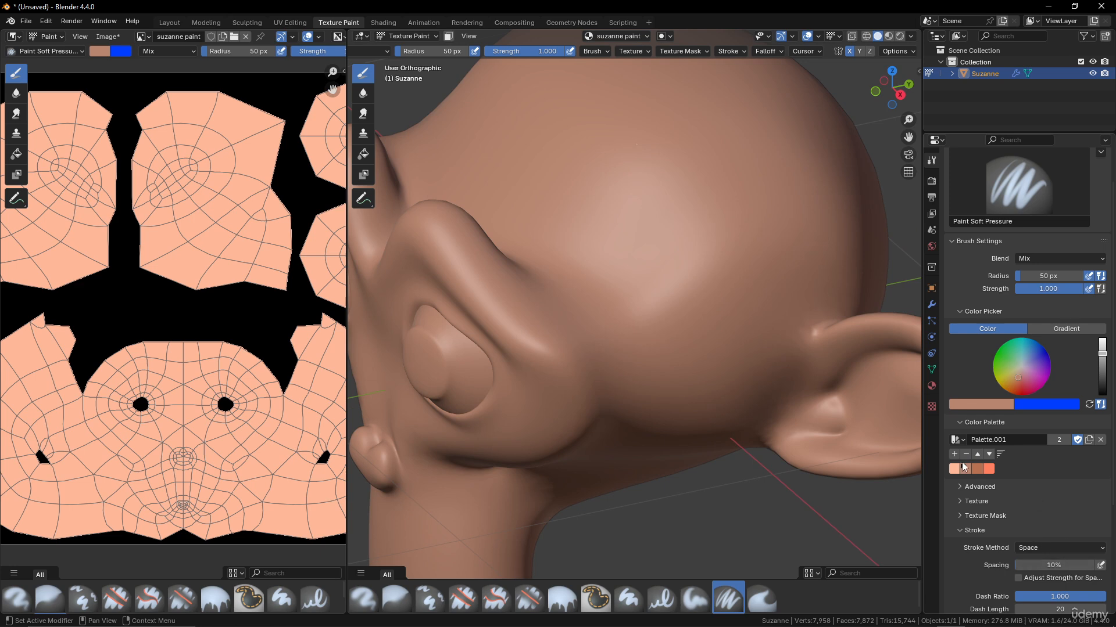
shift+middle_drag(795, 443, 788, 460)
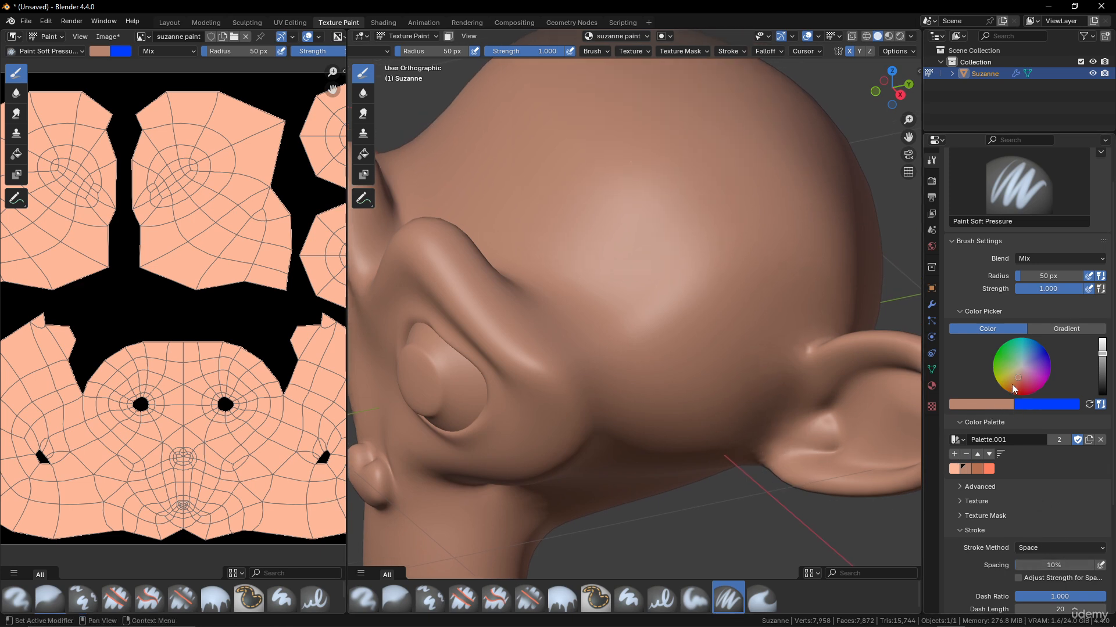
drag(1101, 372, 1101, 398)
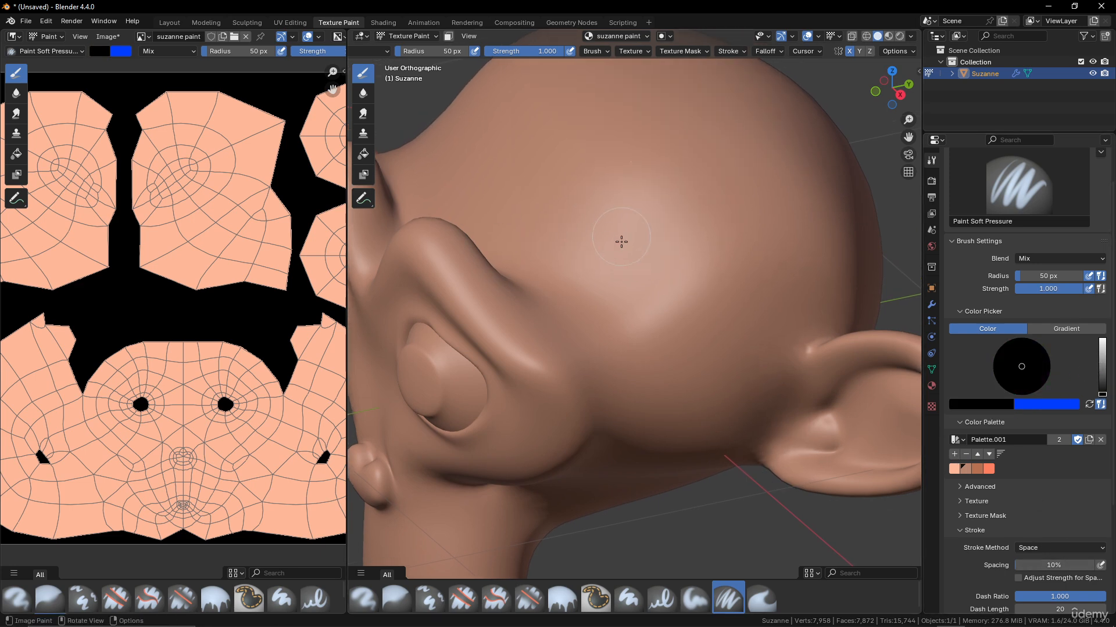
middle_drag(639, 244, 636, 294)
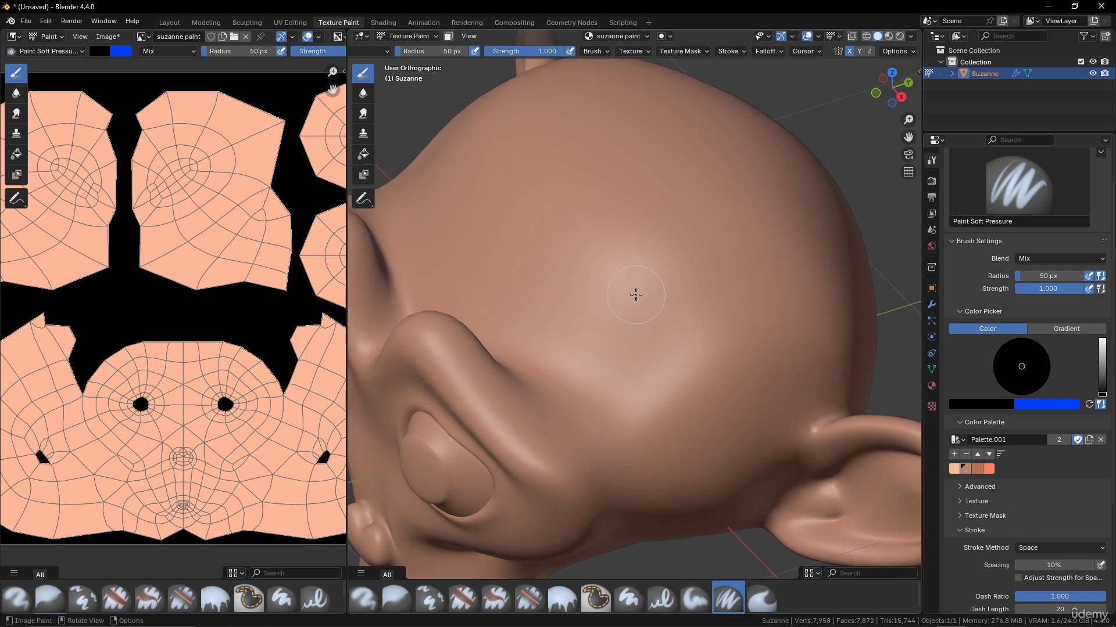
drag(474, 145, 580, 253)
key(ctrl+z)
drag(459, 173, 724, 445)
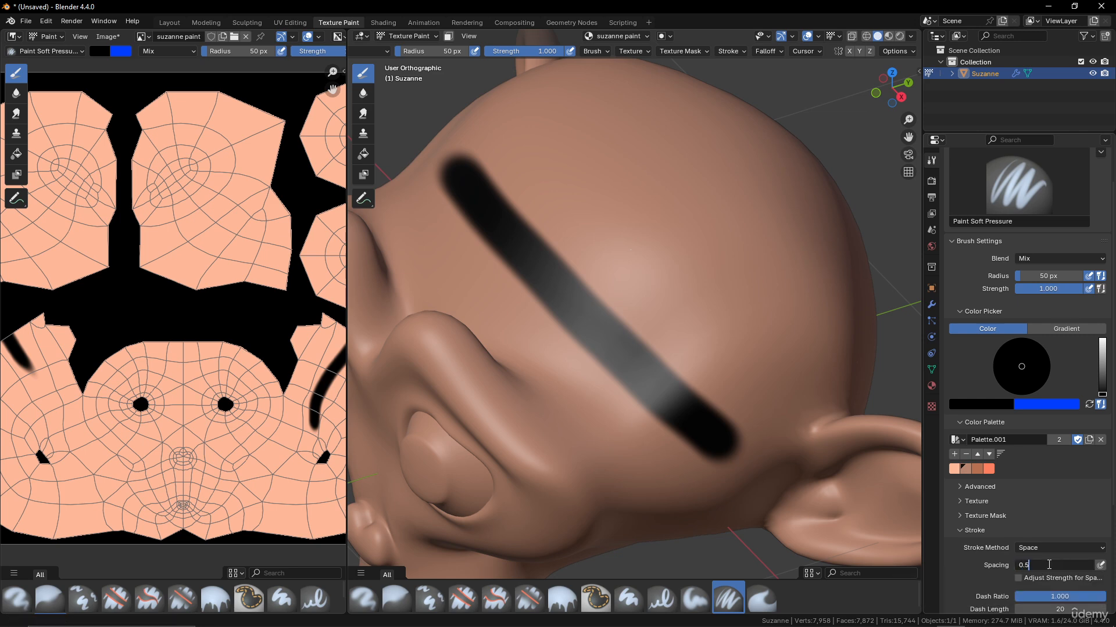
key(Return)
drag(543, 134, 827, 406)
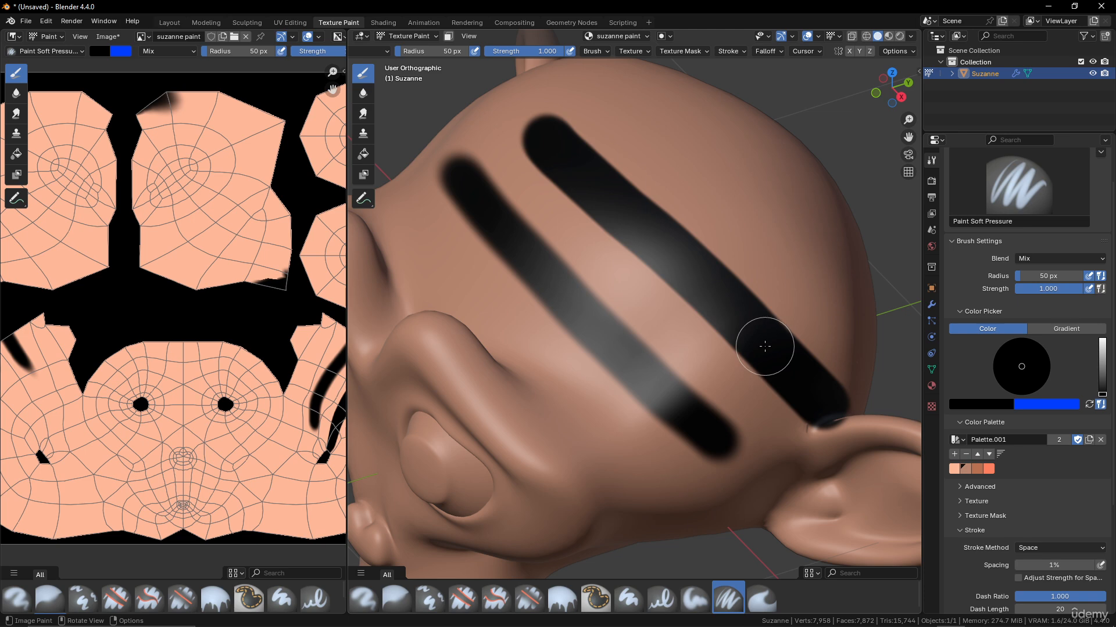
key(ctrl+z)
click(1053, 564)
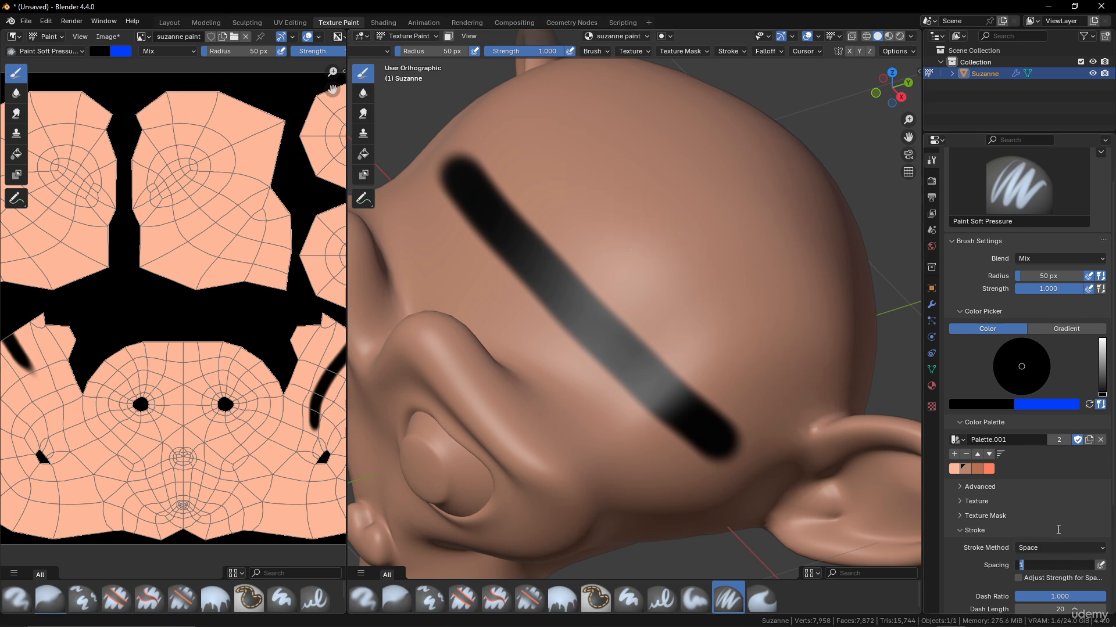
key(Return)
mouse_move(532, 139)
mouse_down()
mouse_move(697, 281)
mouse_move(789, 386)
mouse_up()
mouse_move(583, 93)
mouse_down()
mouse_move(749, 237)
mouse_move(837, 347)
mouse_up()
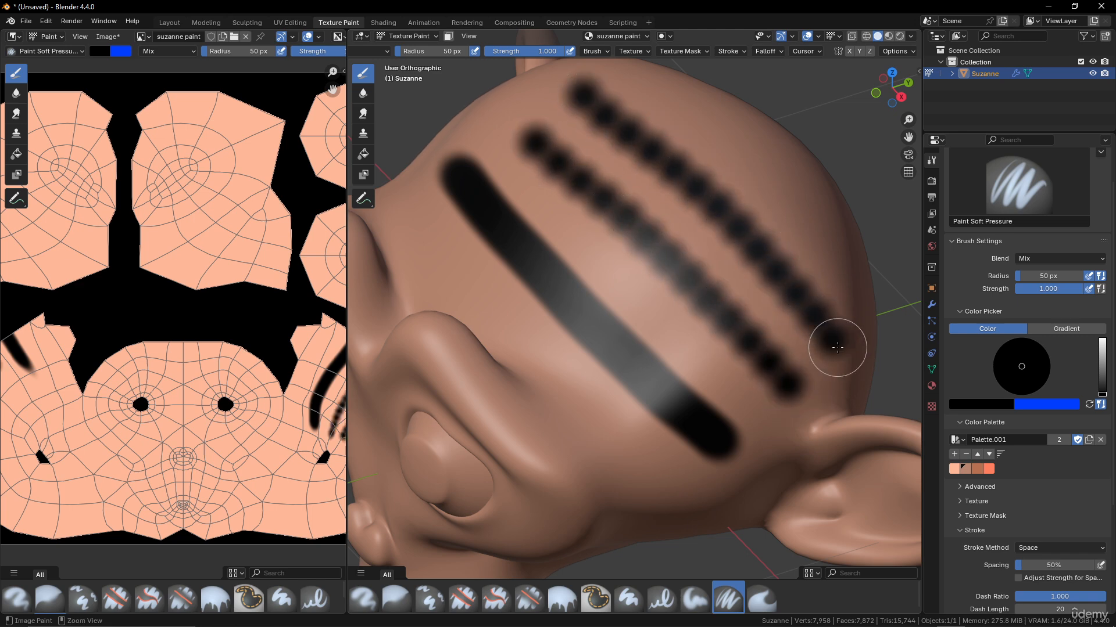
key(ctrl+z)
key(ctrl+z)
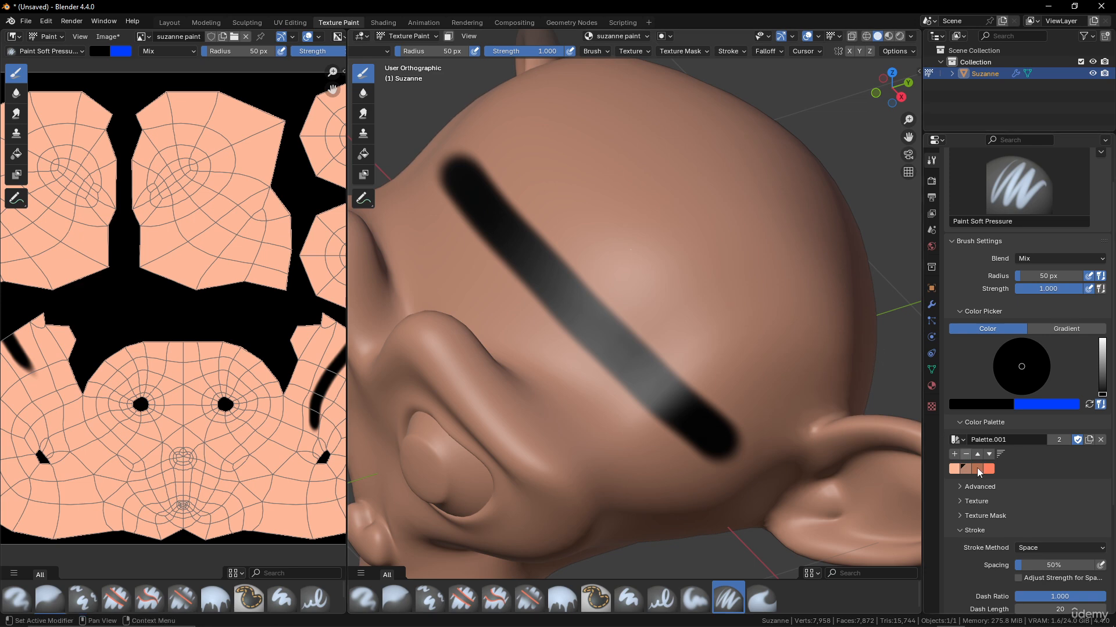
click(1050, 563)
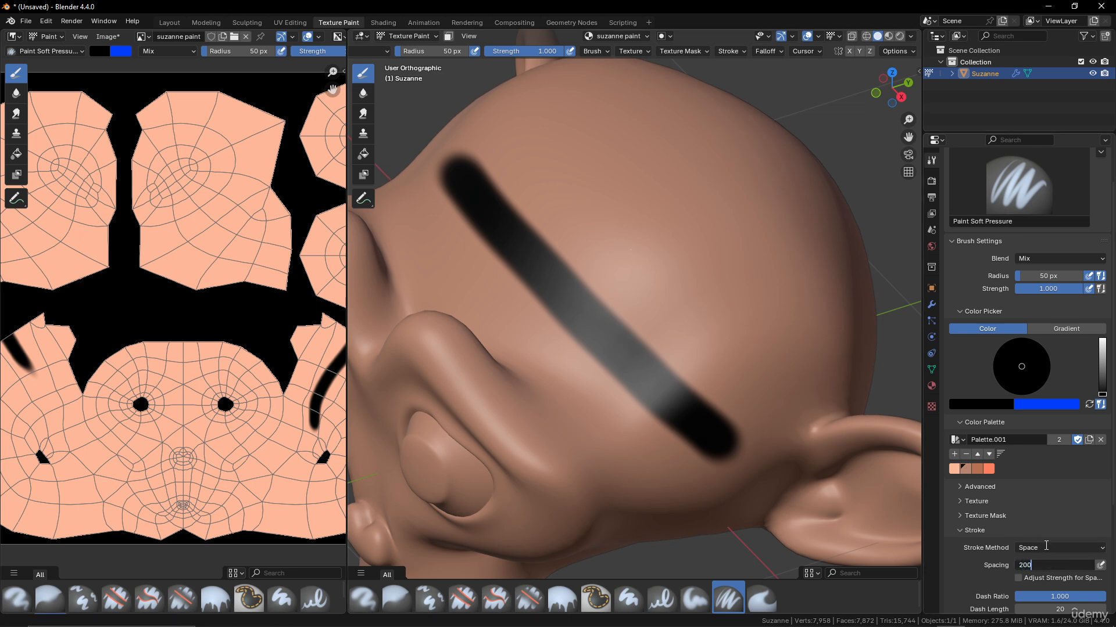
key(Return)
drag(525, 115, 829, 398)
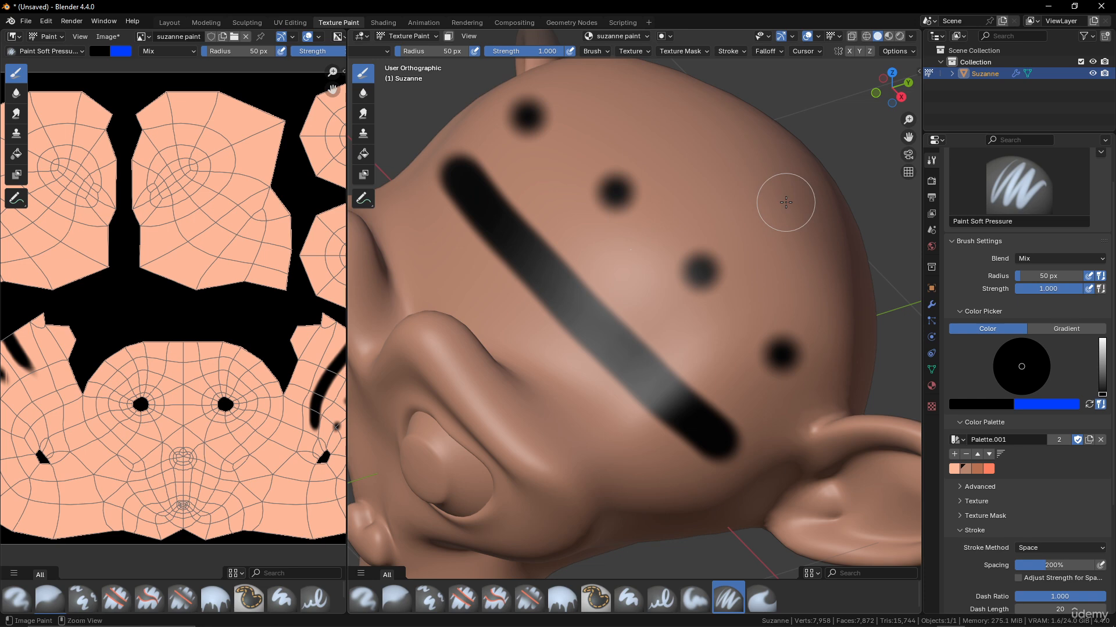
key(ctrl+z)
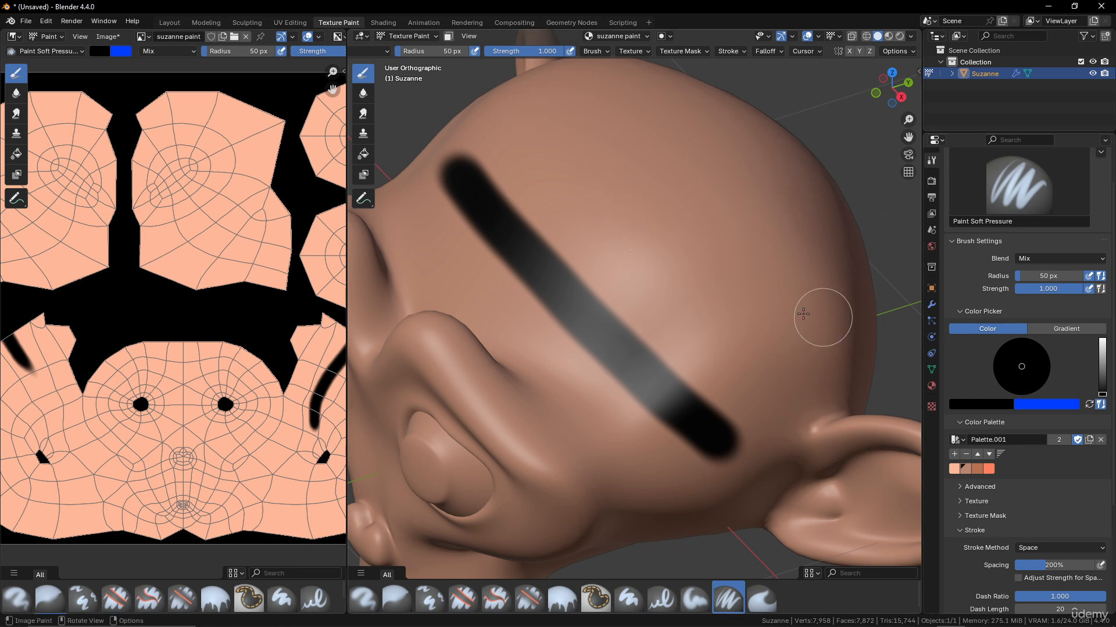
click(1059, 564)
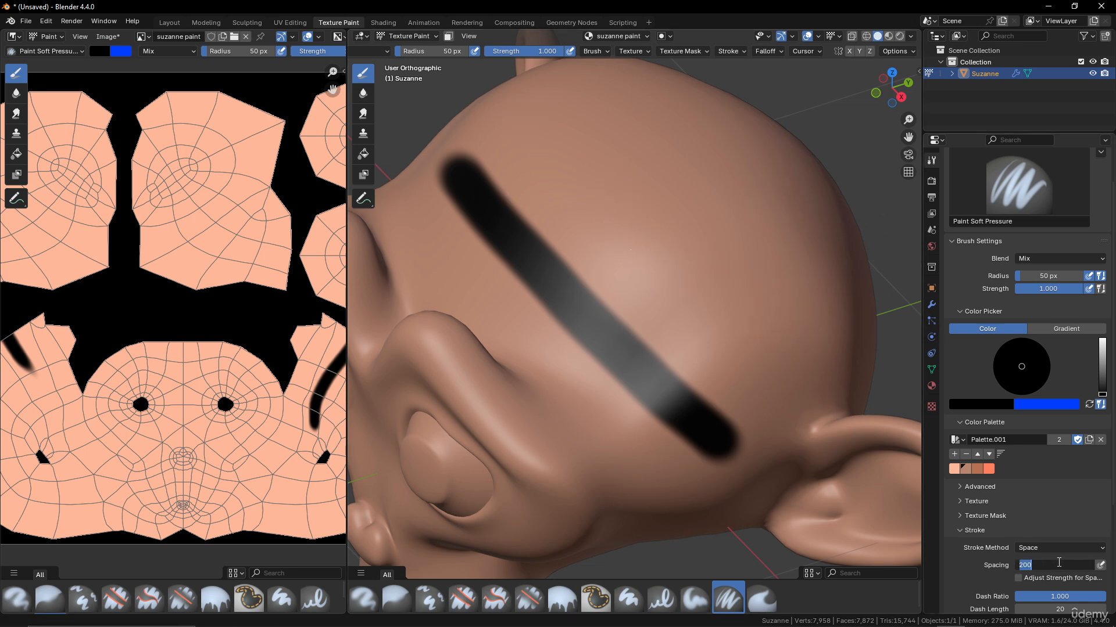
text(10)
key(Return)
drag(581, 158, 777, 356)
key(ctrl+z)
key(ctrl+z)
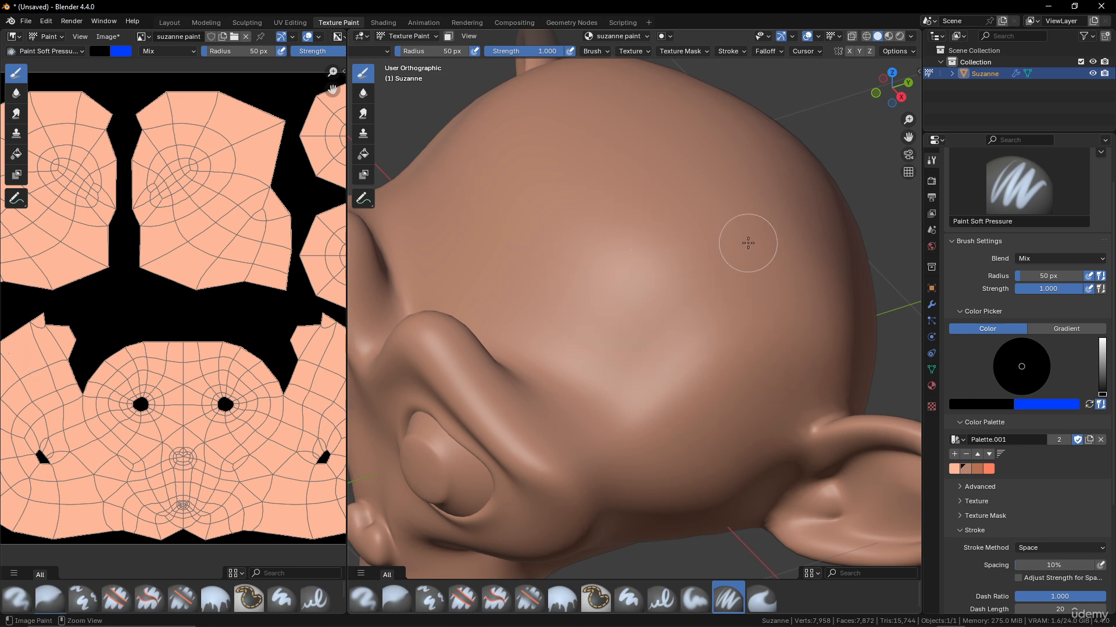
scroll(1052, 517, down, 4)
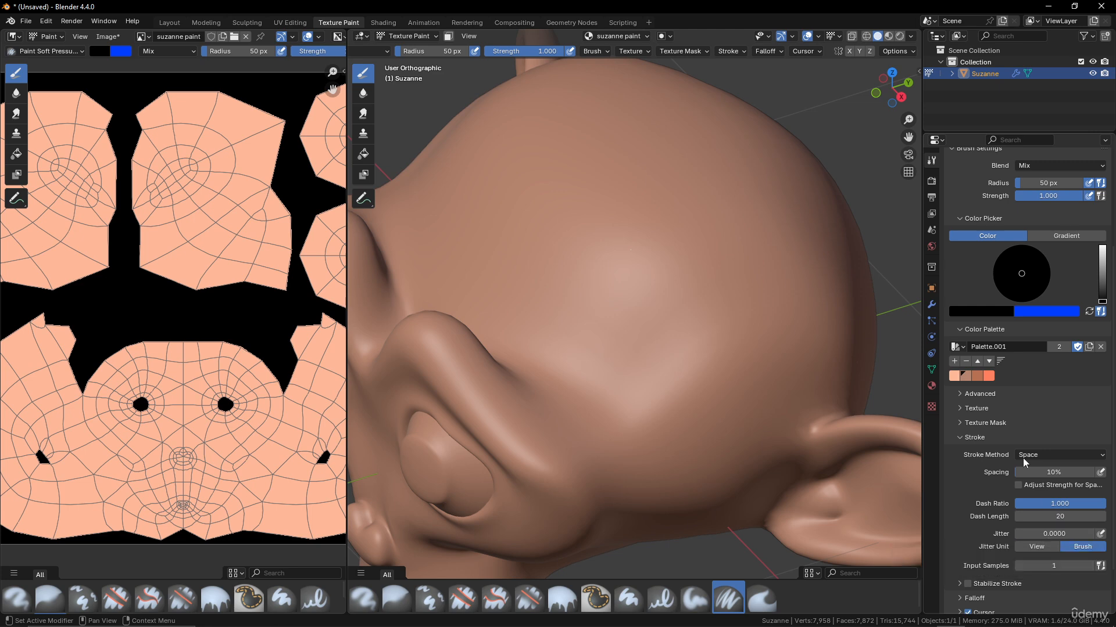
- Raise stroke jitter, paint jittered dot strokes on the head, undo them, and reset jitter to 0
drag(1034, 534, 1049, 535)
mouse_move(526, 142)
mouse_down()
mouse_move(506, 149)
mouse_move(779, 423)
mouse_up()
middle_drag(779, 423, 719, 167)
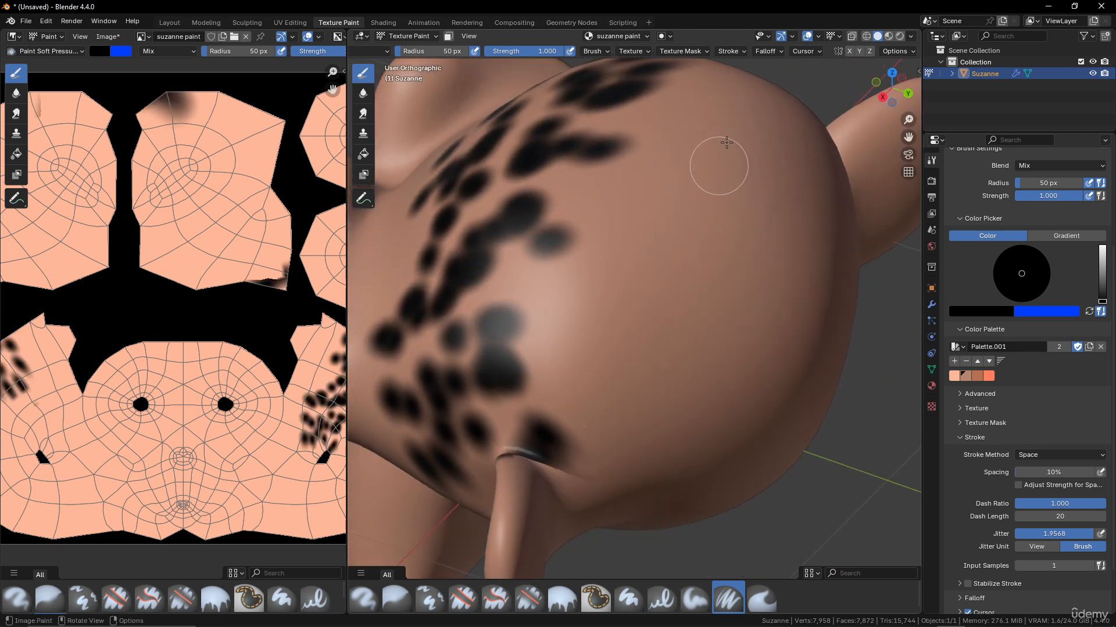
drag(719, 167, 668, 306)
mouse_move(669, 305)
middle_down()
mouse_move(740, 336)
mouse_move(722, 326)
middle_up()
key(ctrl+z)
key(ctrl+z)
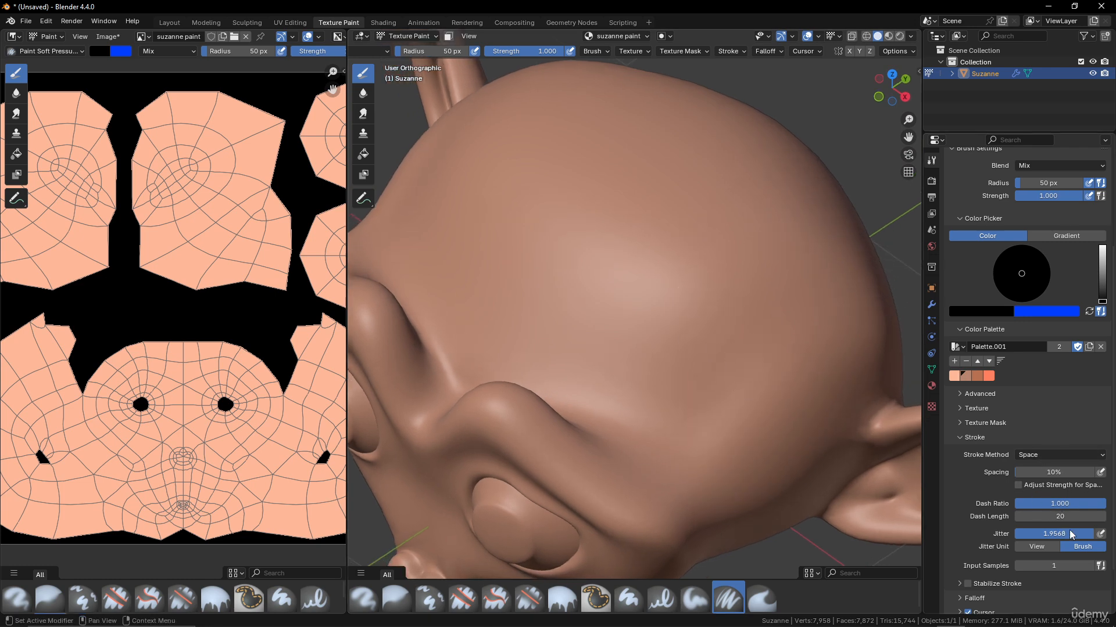
drag(1072, 538, 1016, 538)
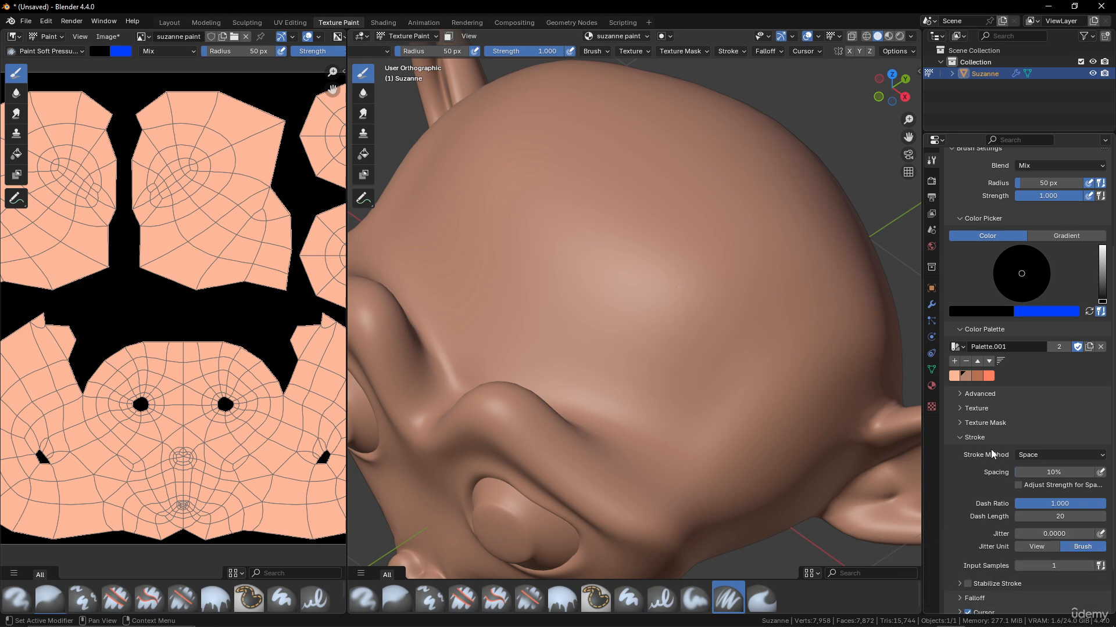
- Enable Stabilize Stroke (radius 75 px, factor 0.900), paint a smooth test curve, undo it, then disable stabilizing
click(967, 586)
scroll(989, 462, down, 2)
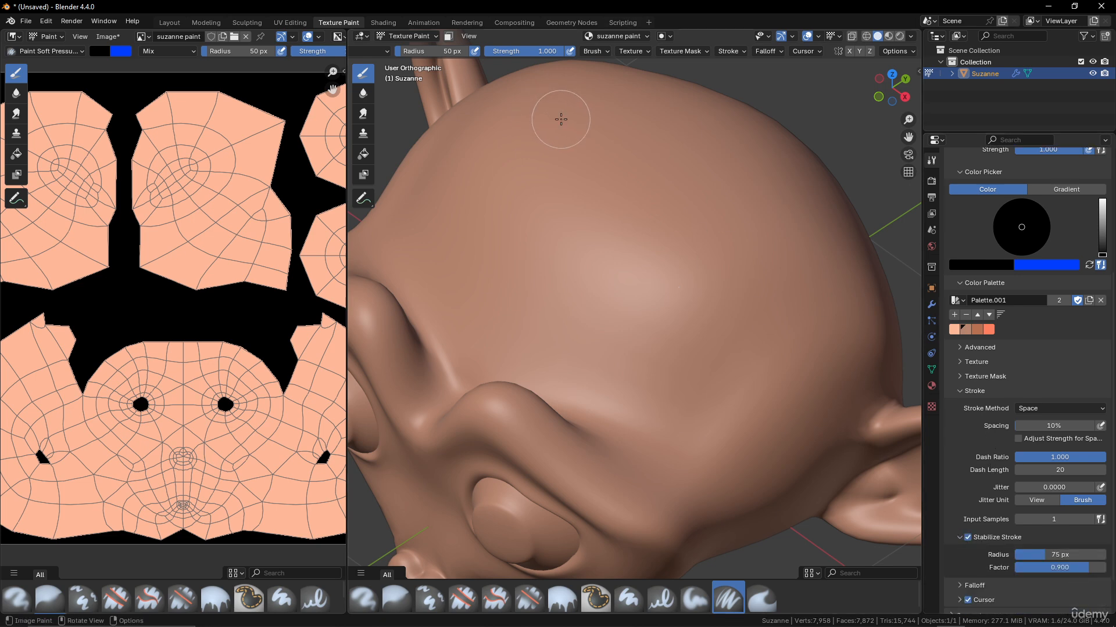
mouse_move(560, 119)
mouse_down()
mouse_move(548, 199)
mouse_move(568, 272)
mouse_move(701, 319)
mouse_move(734, 259)
mouse_move(727, 155)
mouse_move(809, 176)
mouse_move(828, 331)
mouse_move(755, 391)
mouse_move(647, 391)
mouse_move(548, 356)
mouse_move(447, 225)
mouse_move(478, 130)
mouse_move(543, 99)
mouse_move(588, 114)
mouse_move(598, 146)
mouse_up()
scroll(672, 232, down, 3)
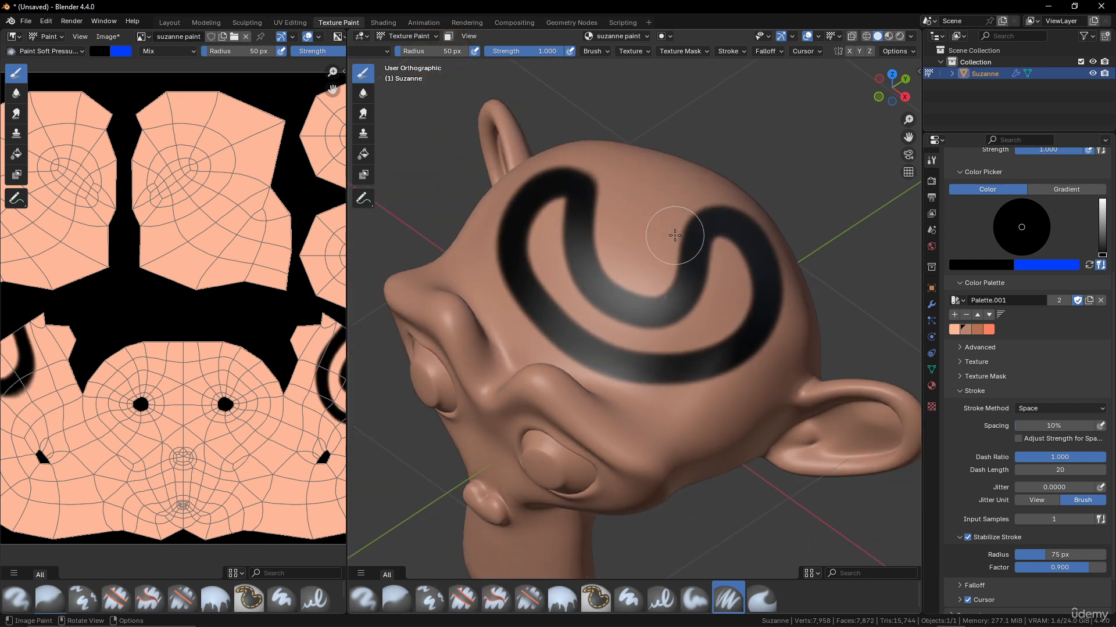
scroll(675, 235, up, 1)
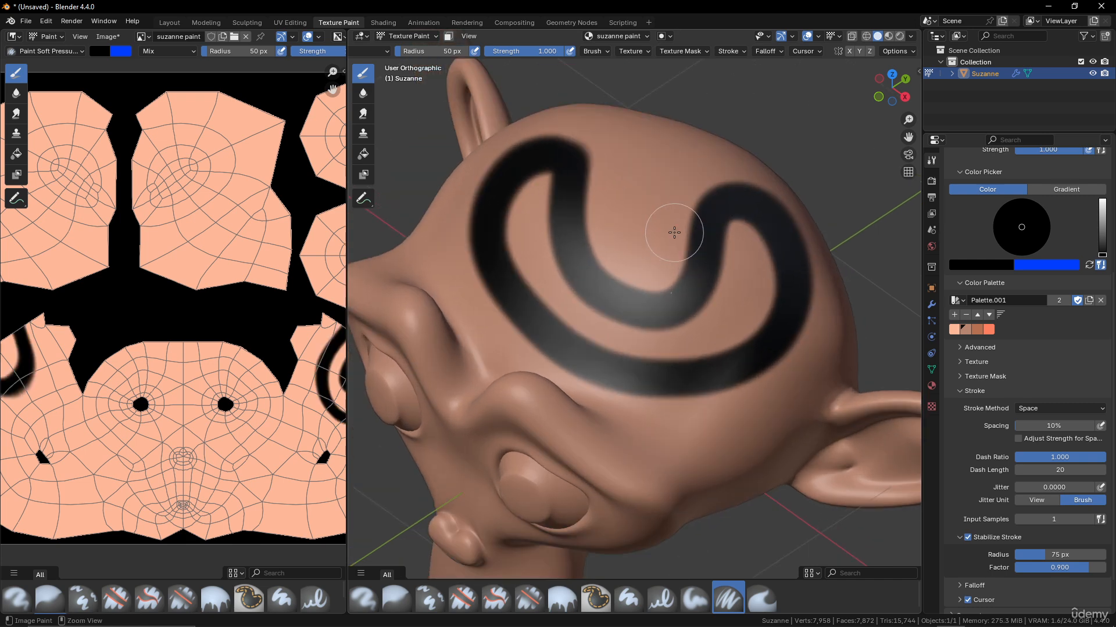
key(ctrl+z)
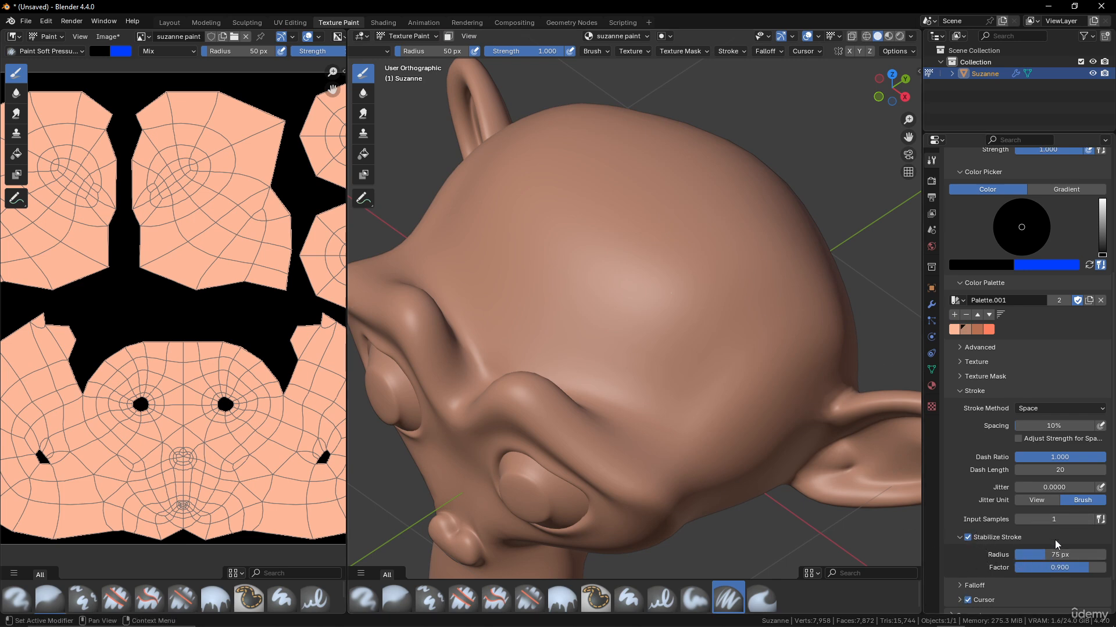
click(968, 536)
- Set Stroke Method to Anchored, paint several large black anchored dabs on the head, then undo them
click(1045, 410)
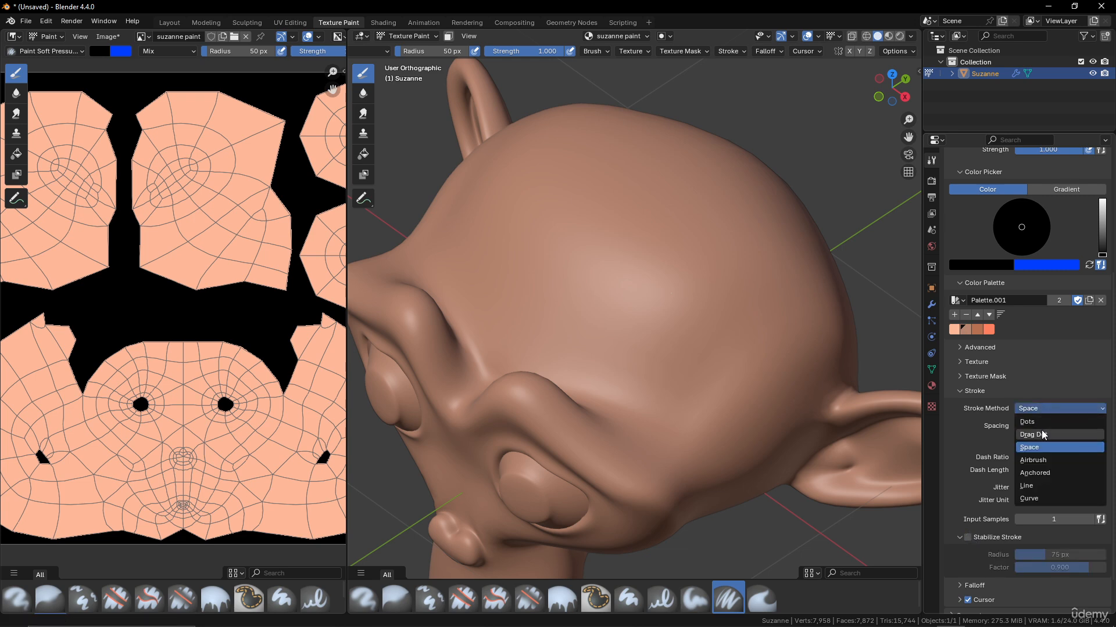
click(1051, 475)
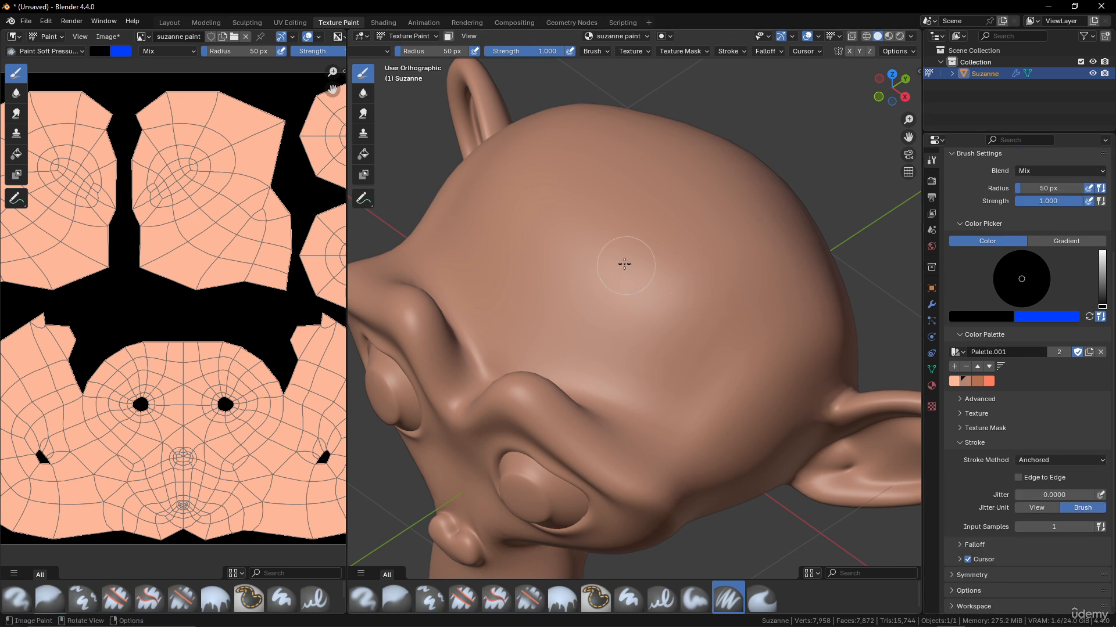
drag(630, 253, 825, 350)
drag(770, 369, 658, 459)
mouse_move(779, 270)
mouse_down()
mouse_move(741, 179)
mouse_move(668, 131)
mouse_up()
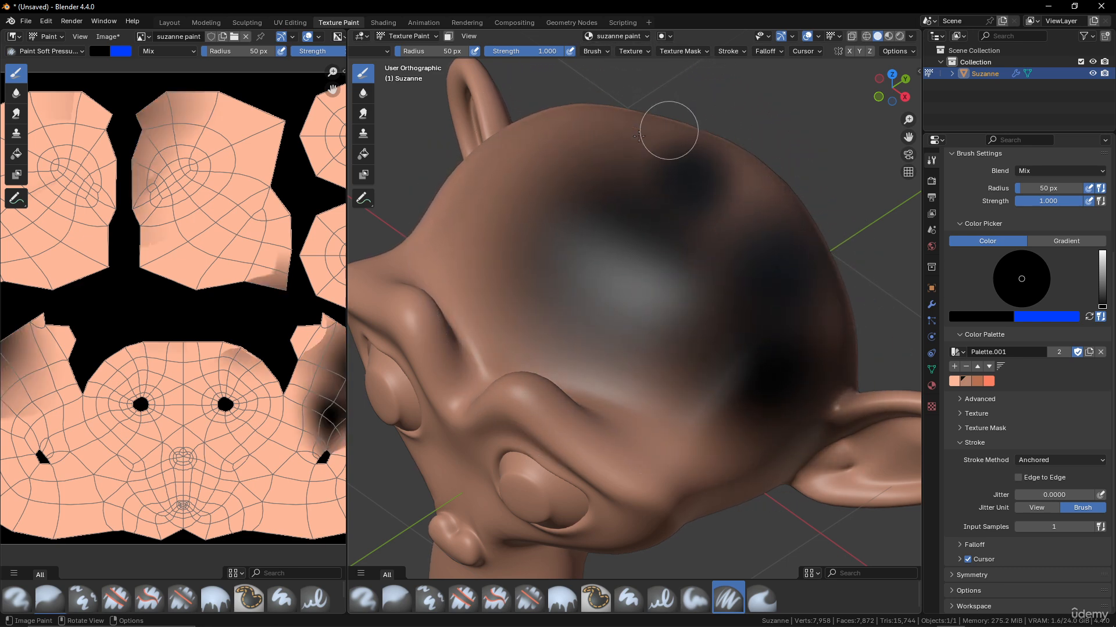
drag(556, 152, 589, 182)
key(ctrl+z)
key(ctrl+z)
key(ctrl+z)
key(ctrl+z)
key(ctrl+z)
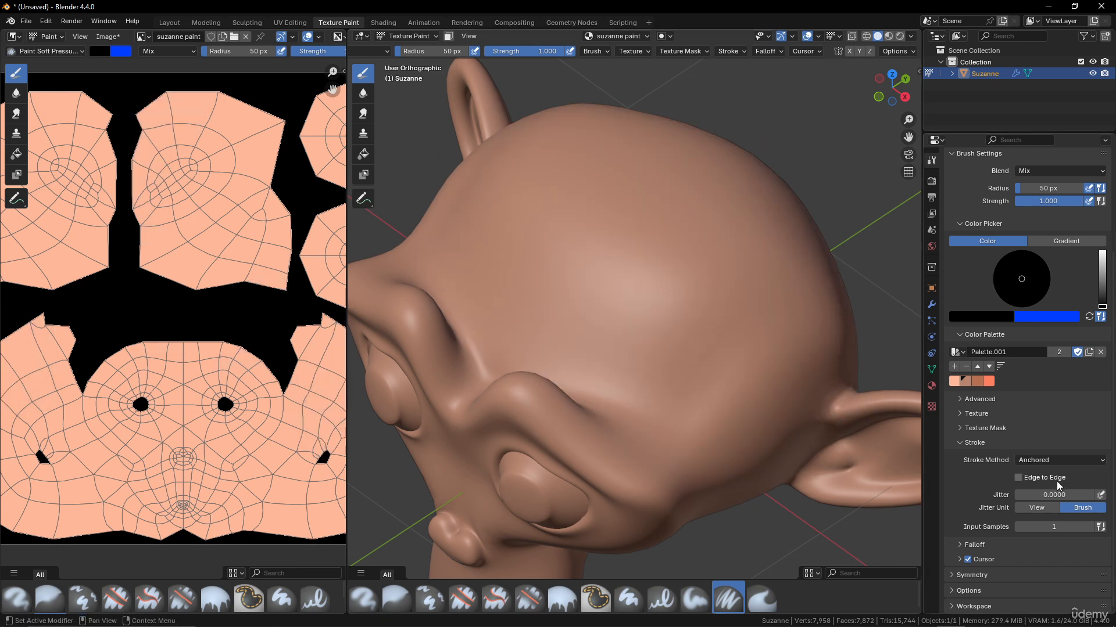
- Set Stroke Method to Line with a 17 px radius, paint a straight-line test rectangle, then undo it
click(1071, 463)
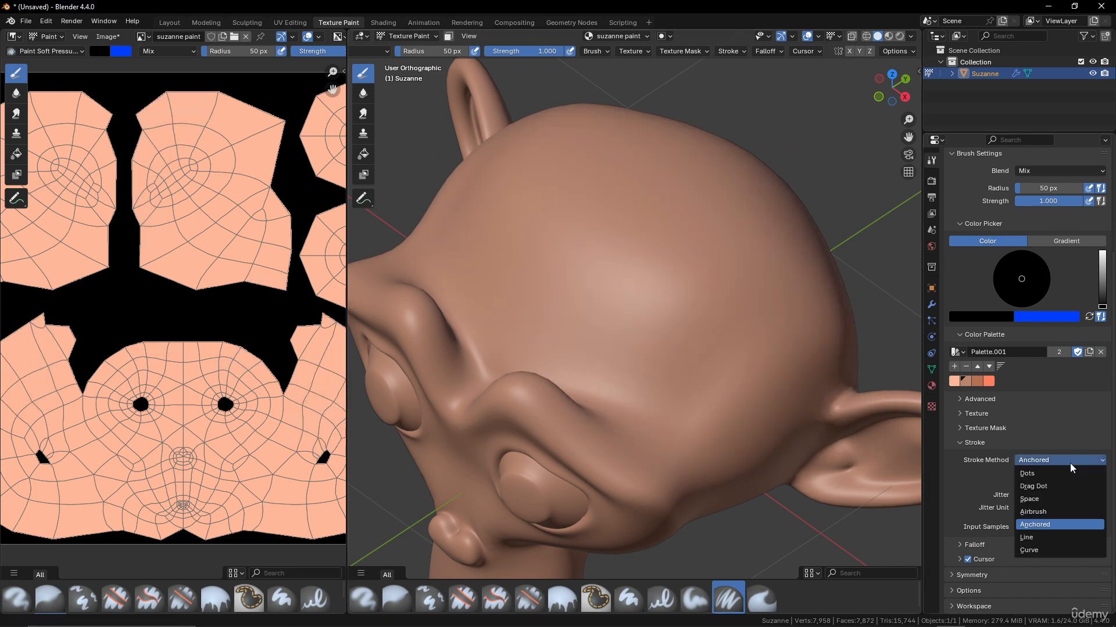
click(1046, 537)
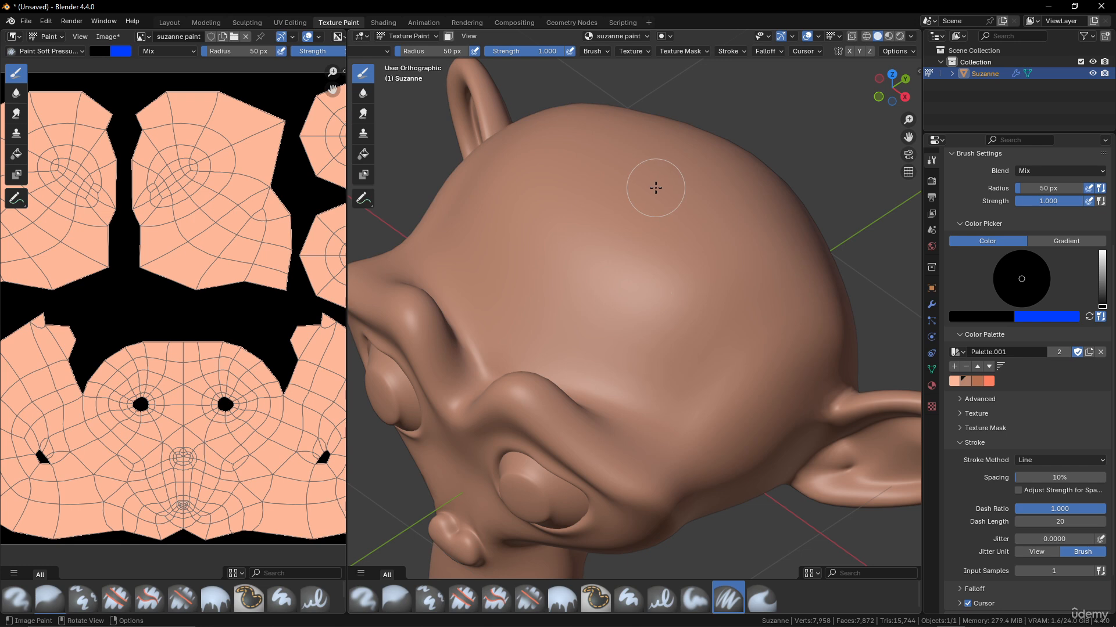
key(f)
click(637, 189)
mouse_move(606, 147)
mouse_down()
mouse_move(757, 251)
mouse_move(810, 307)
mouse_move(702, 433)
mouse_move(537, 251)
mouse_move(504, 233)
mouse_up()
drag(504, 233, 608, 145)
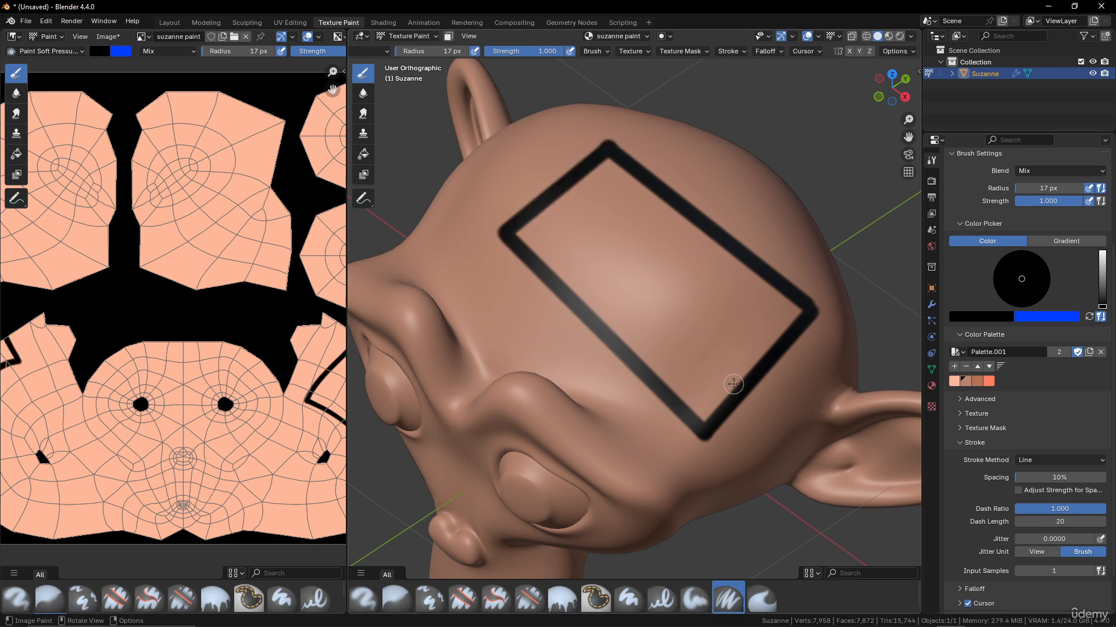
key(ctrl+z)
key(ctrl+z)
key(ctrl+z)
key(ctrl+z)
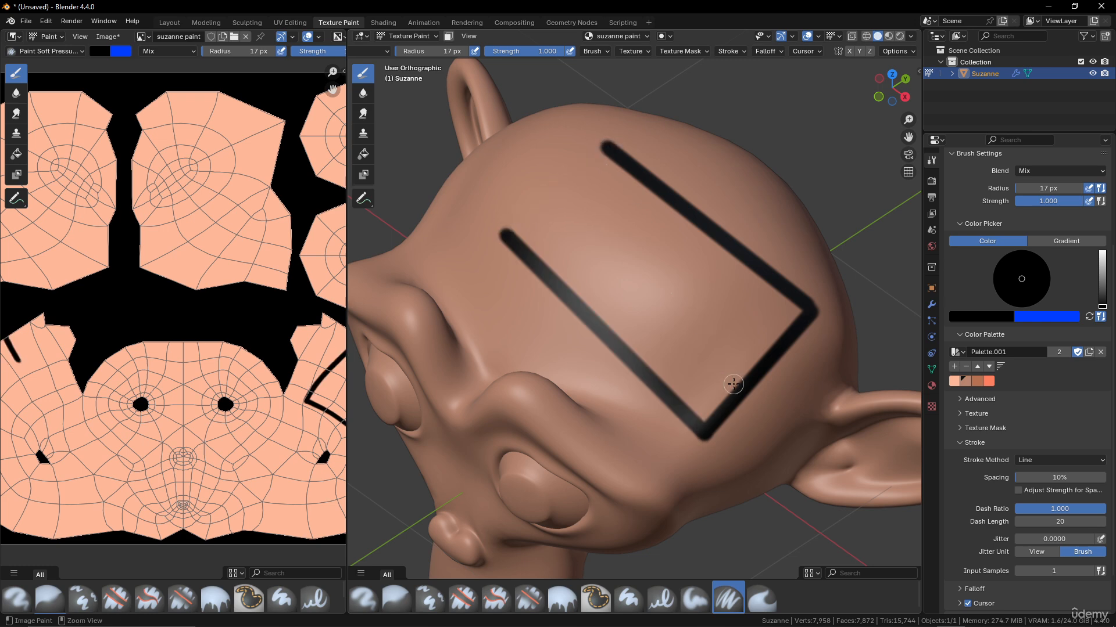
- Set Stroke Method to Curve and create a new PaintCurve
click(1057, 461)
click(1049, 550)
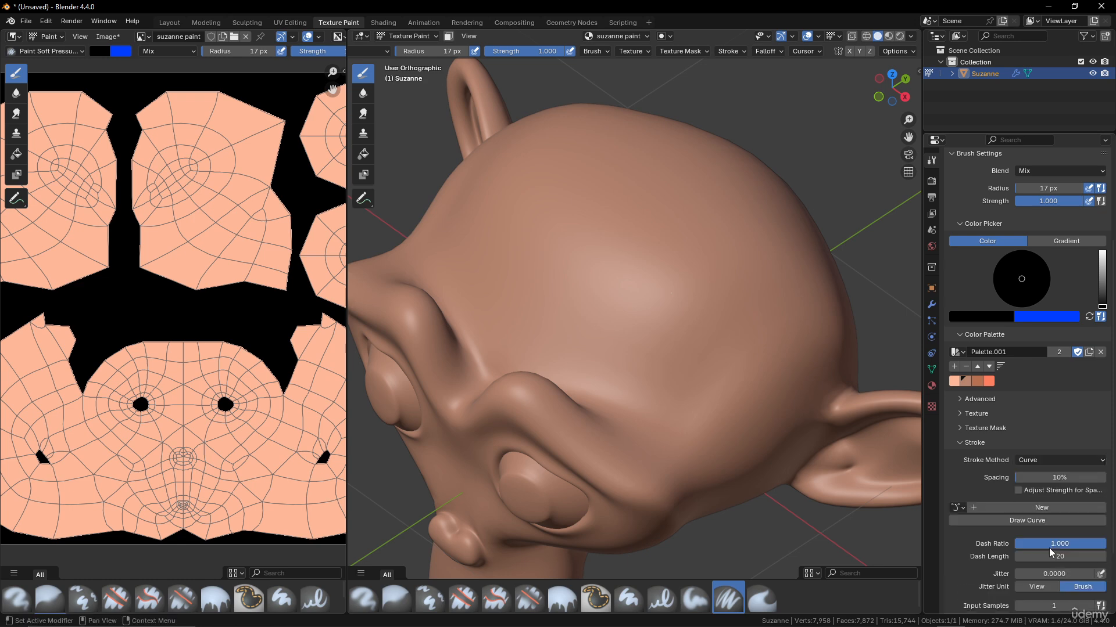
click(1047, 507)
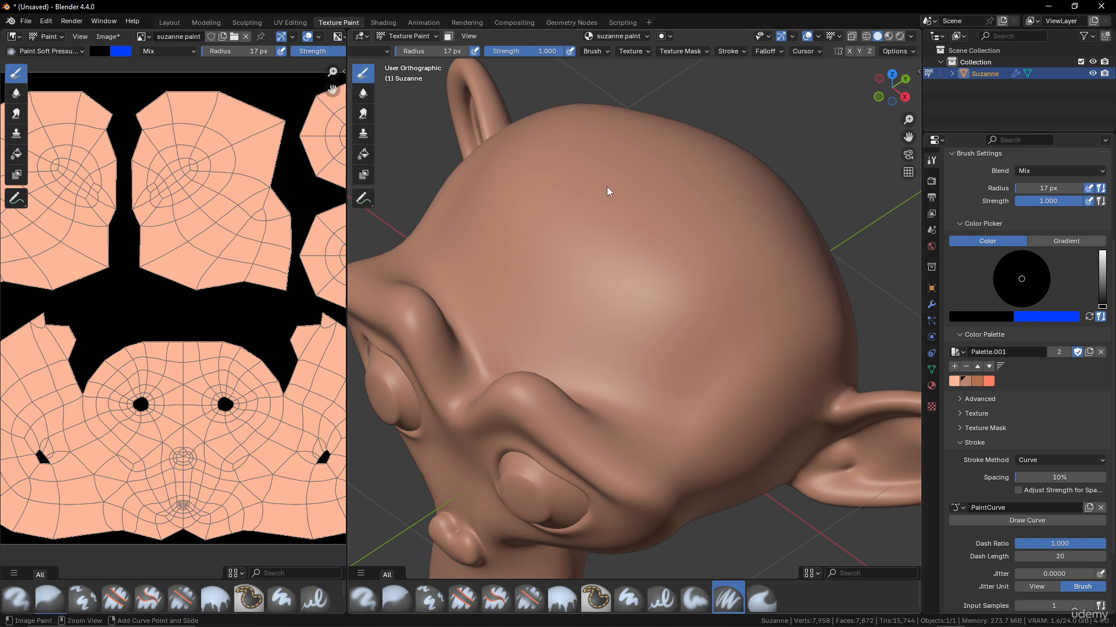
- Place four curve points around the head and paint a black C-shaped stroke along the curve
mouse_move(598, 176)
ctrl+right_down()
mouse_move(619, 190)
mouse_move(668, 184)
ctrl+right_up()
ctrl+right_drag(768, 250, 799, 294)
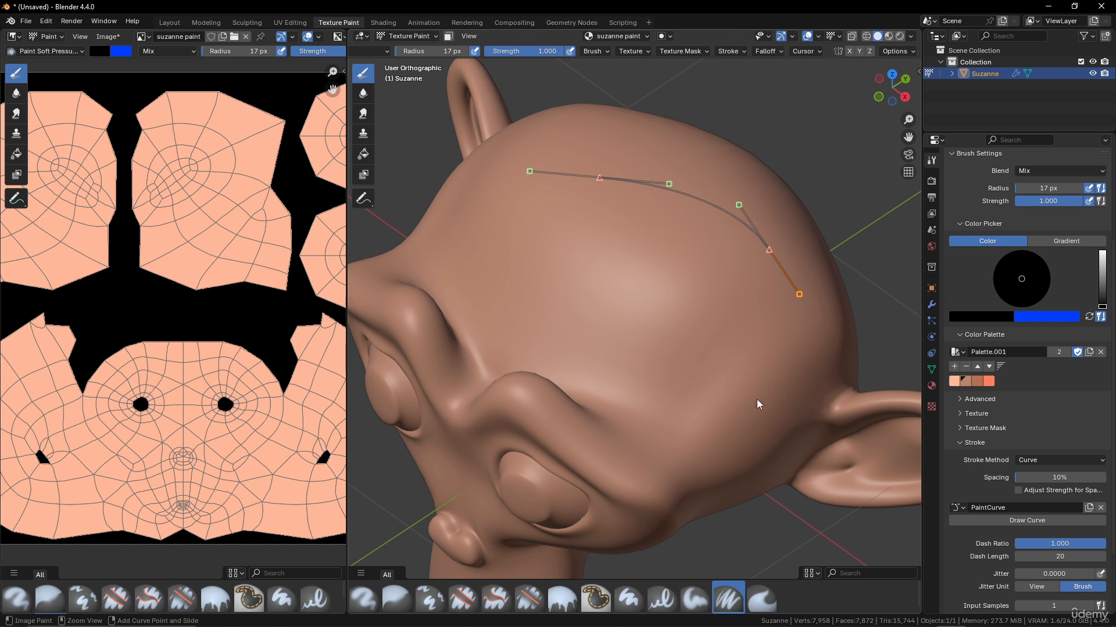
ctrl+right_drag(757, 399, 727, 434)
ctrl+right_drag(589, 377, 551, 333)
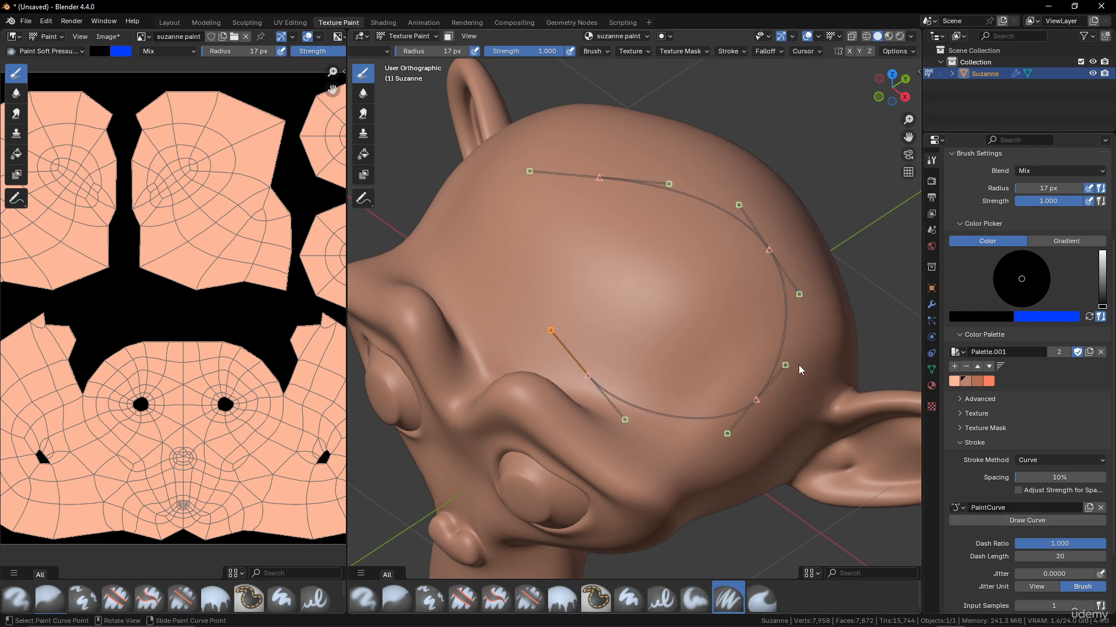
key(Return)
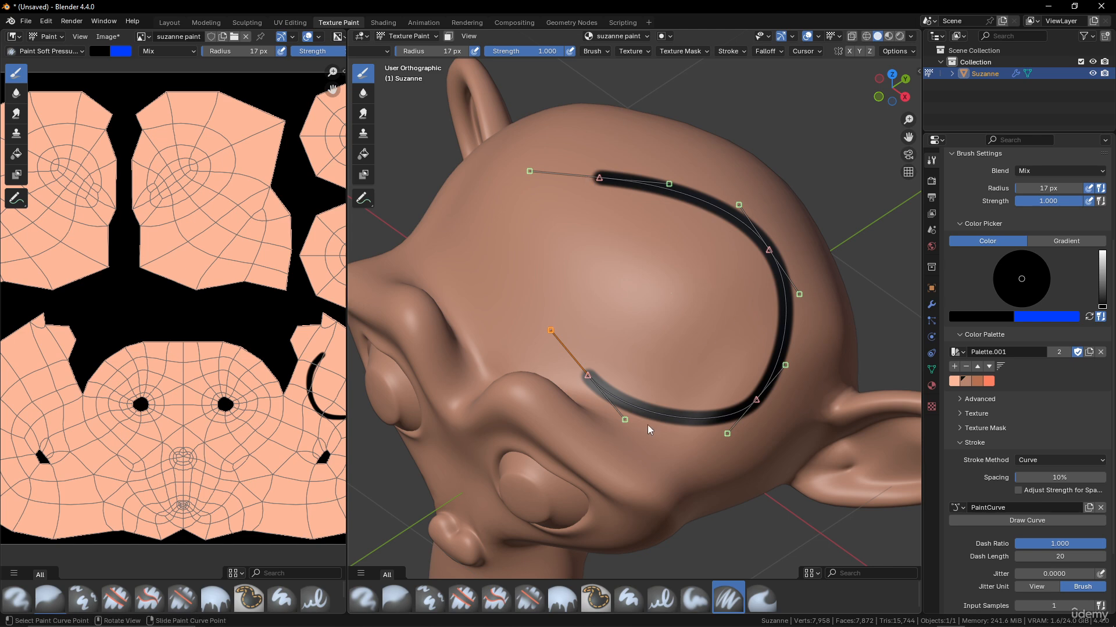
key(Return)
- Reshape the paint curve by moving the top and middle-right points and rotating their handles
click(601, 177)
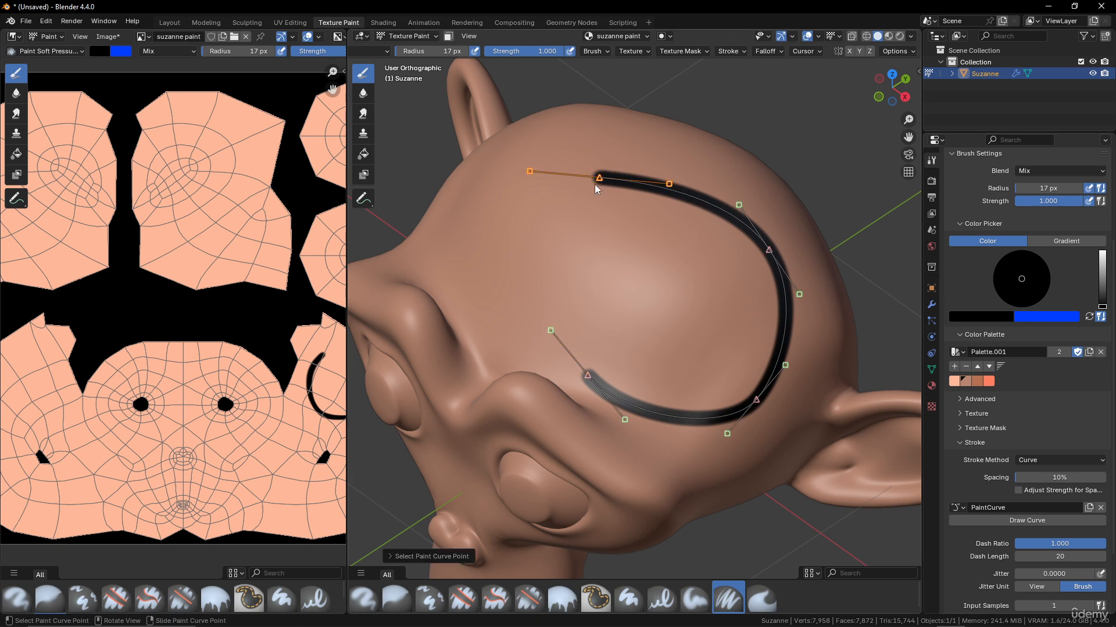
key(g)
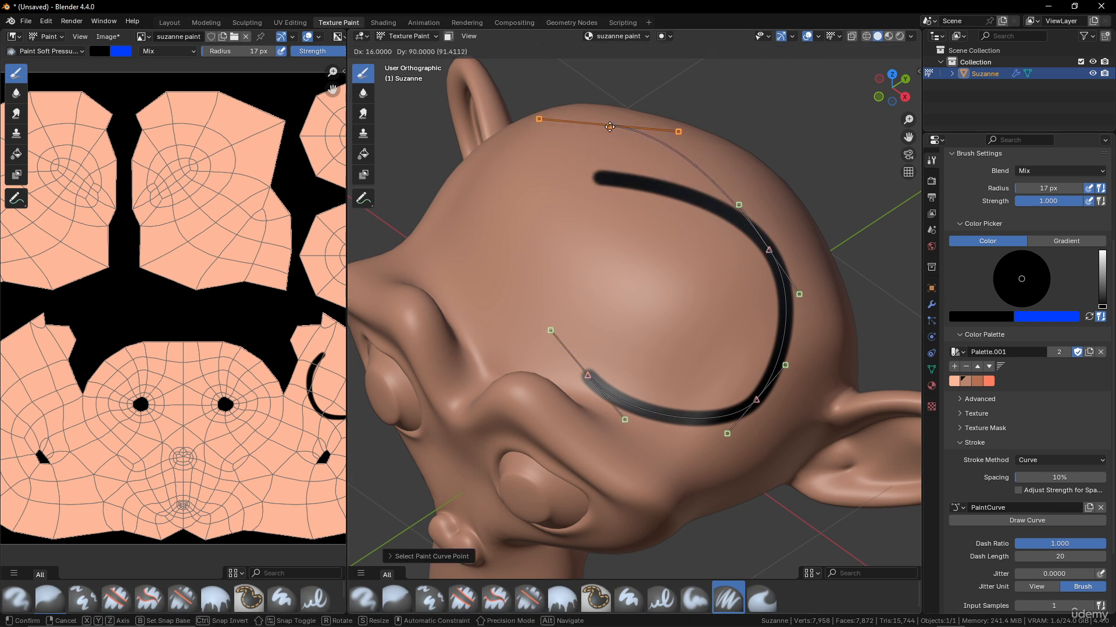
click(609, 126)
key(r)
click(665, 187)
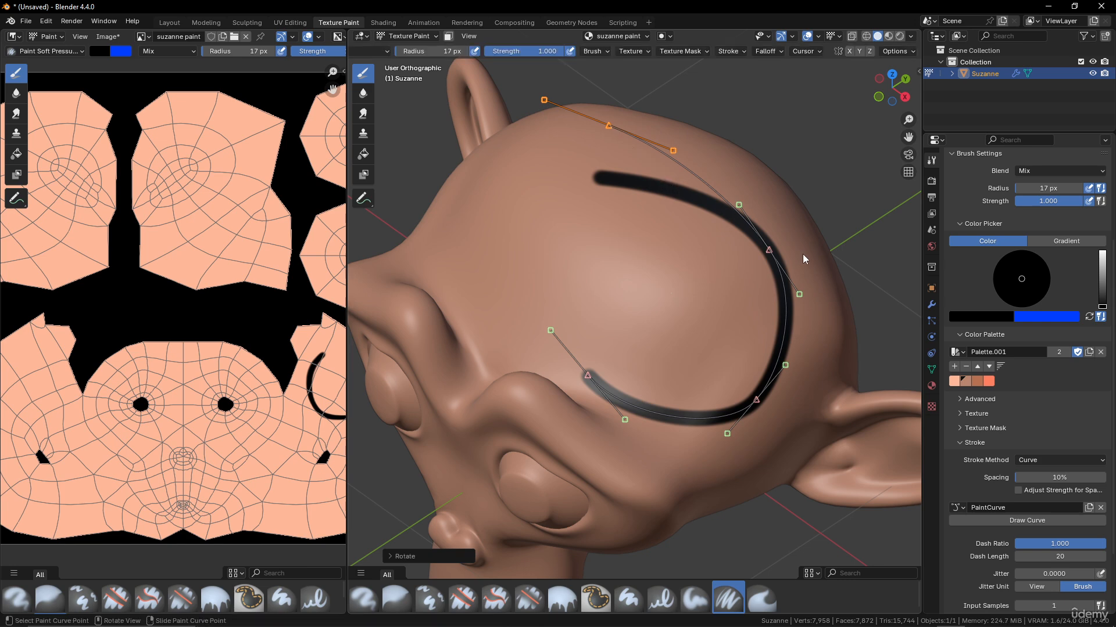
click(763, 251)
key(g)
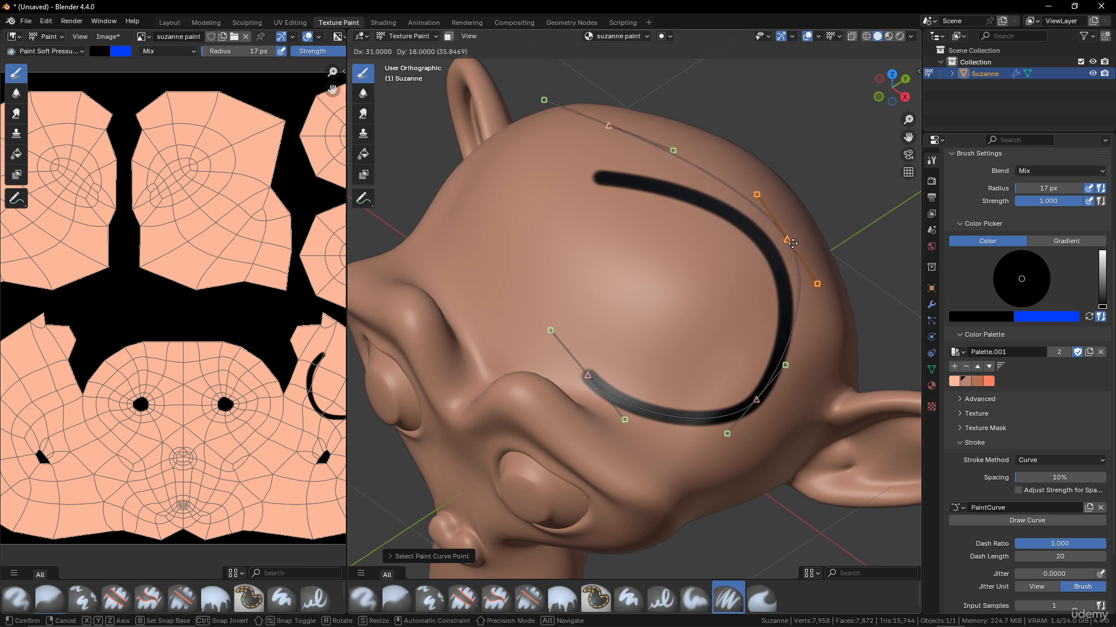
click(790, 242)
key(r)
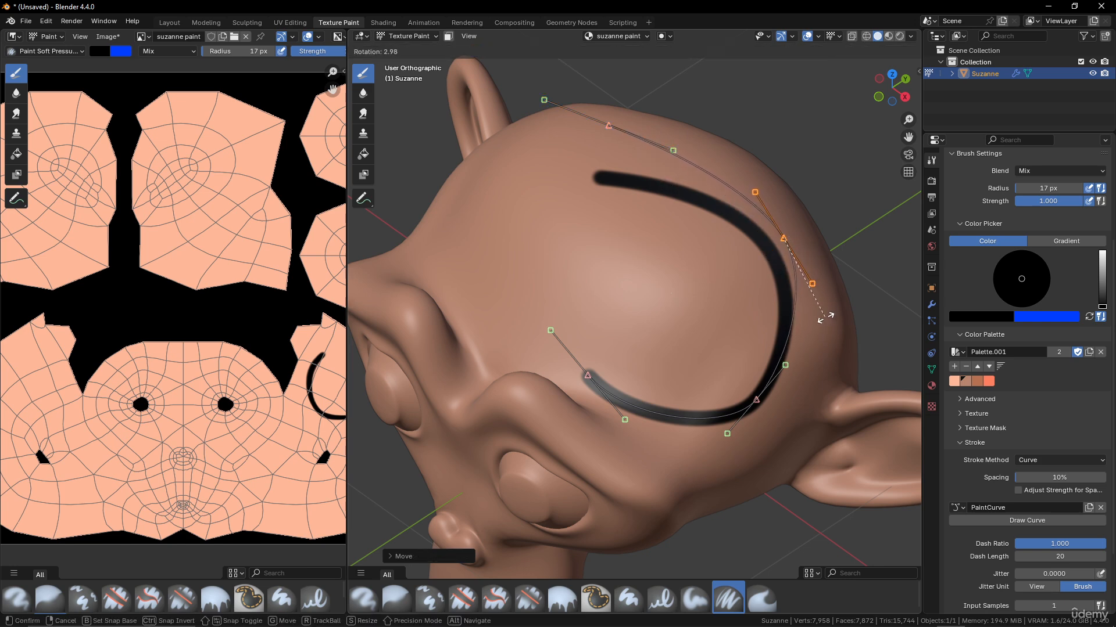
click(821, 320)
key(g)
click(816, 319)
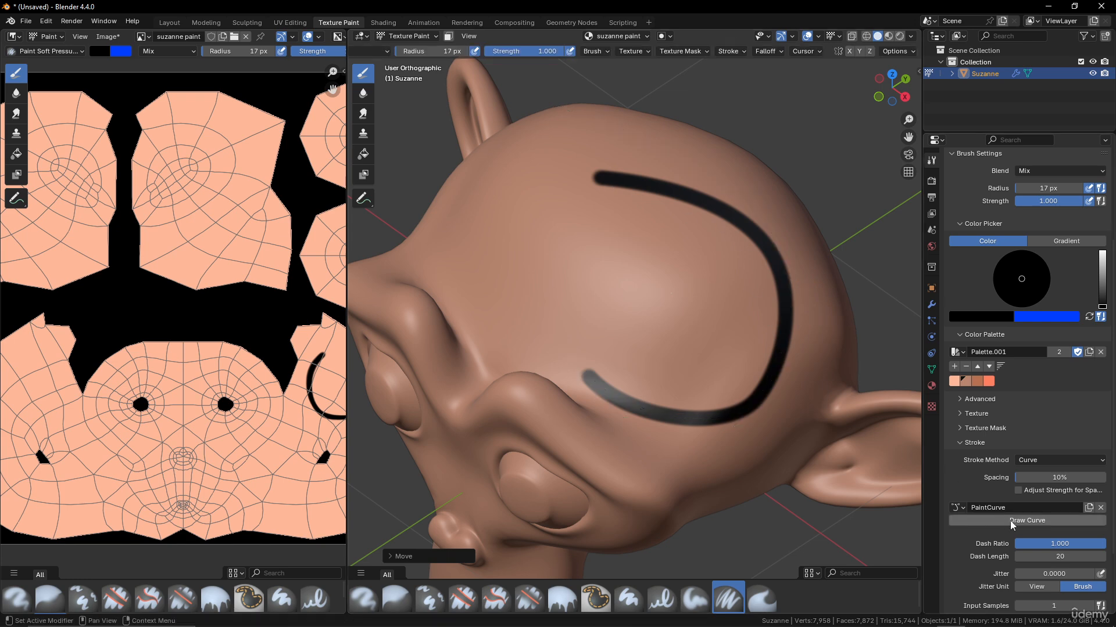
- Paint a stroke along the reshaped curve, inspect it, then undo everything back to the plain head
key(Return)
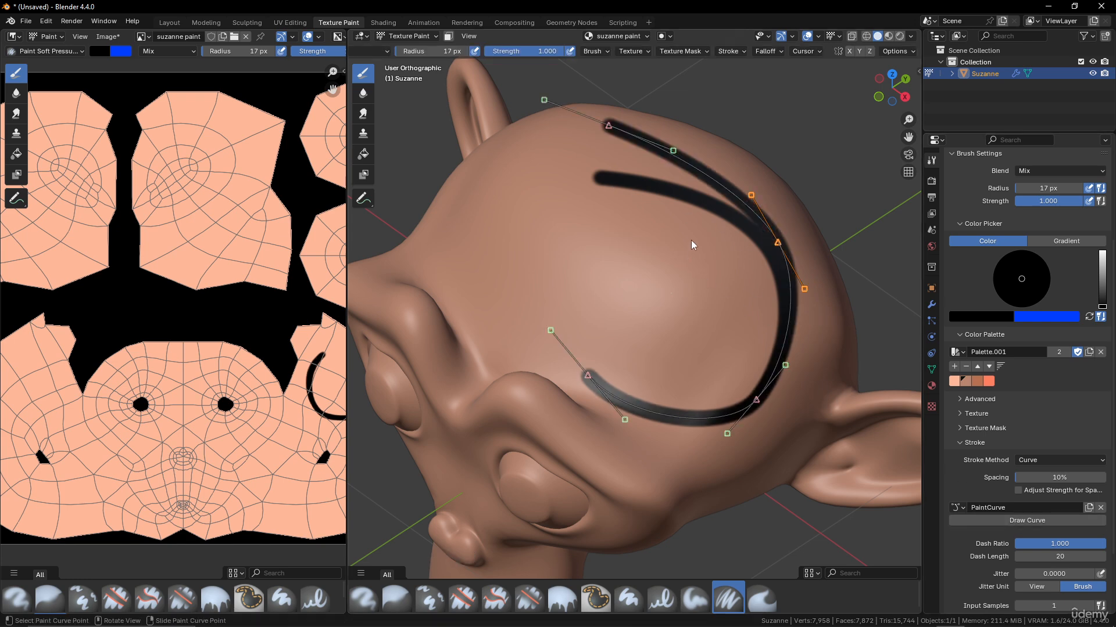
middle_drag(691, 239, 680, 241)
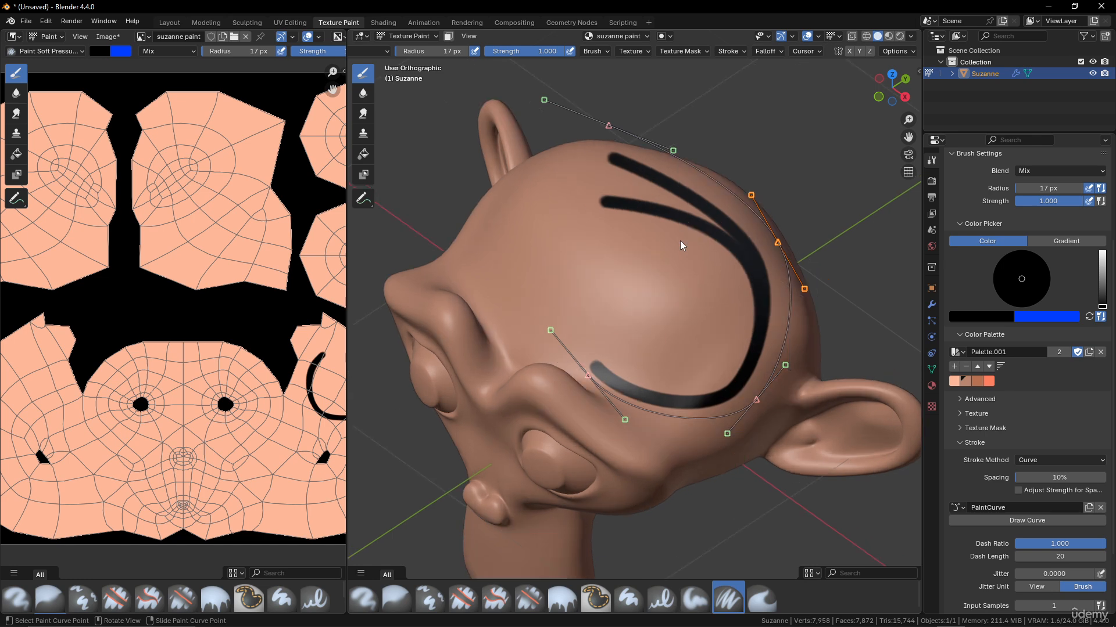
key(ctrl+z)
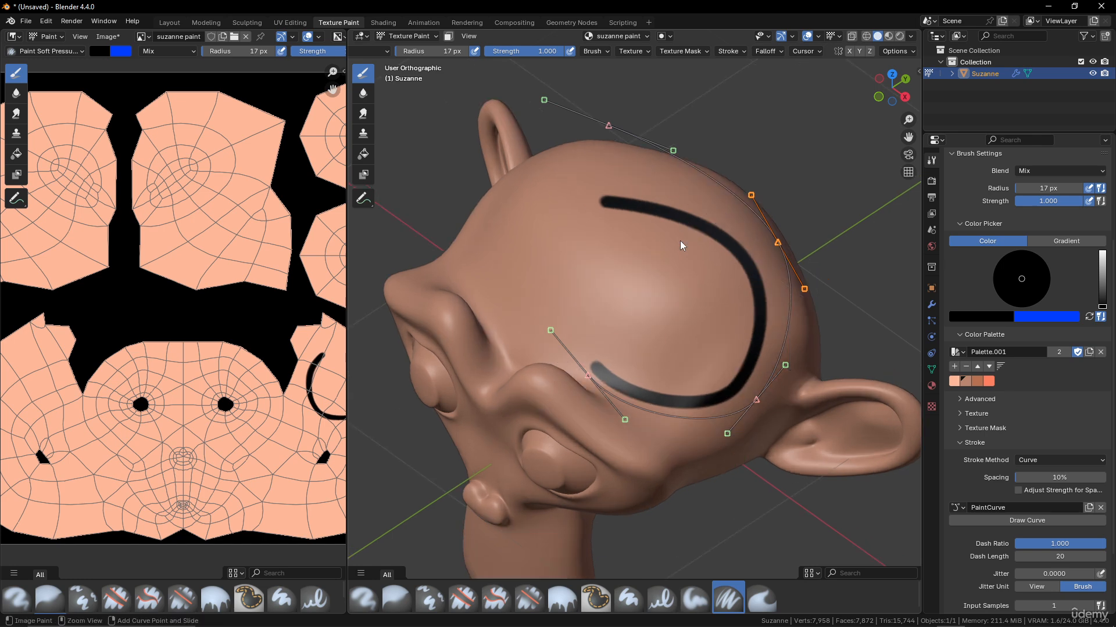
scroll(786, 238, down, 4)
scroll(776, 250, up, 6)
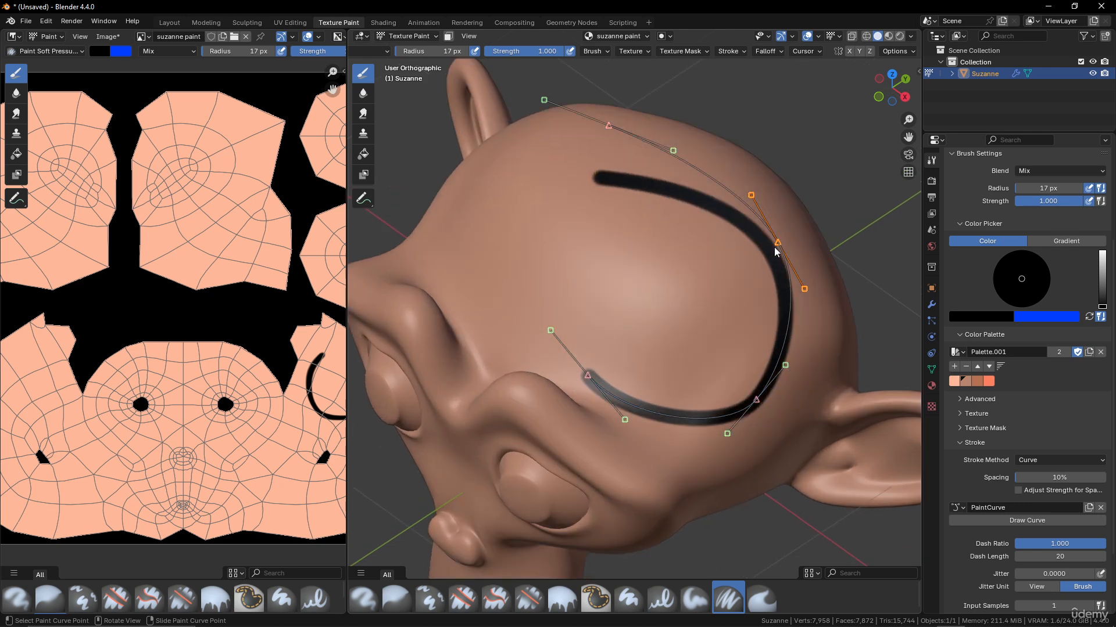
key(ctrl+z)
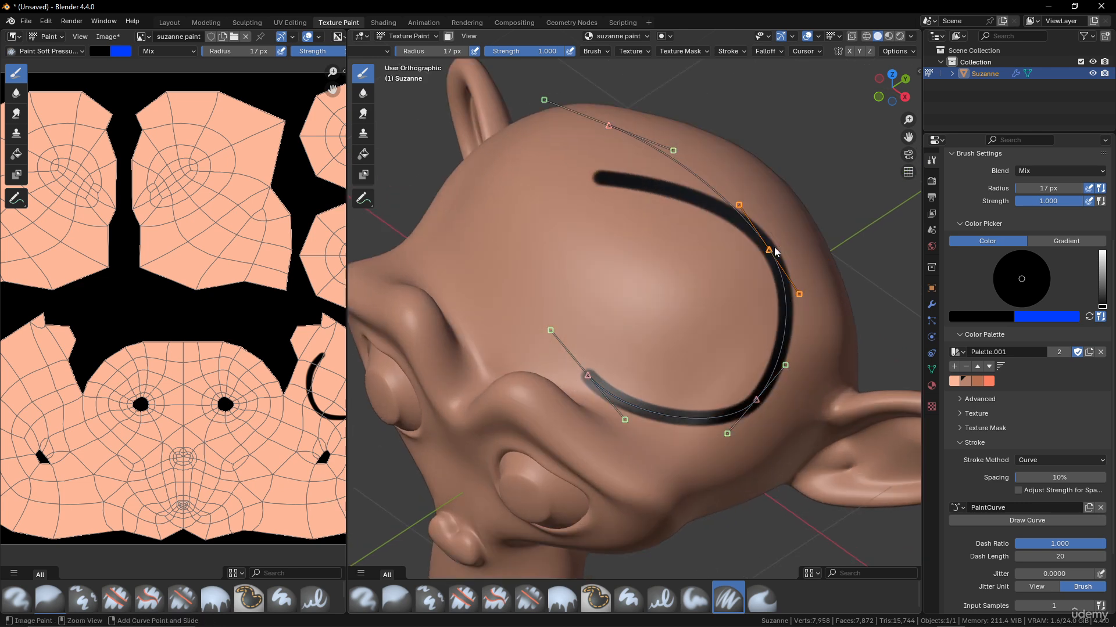
key(ctrl+z)
key(ctrl+z)
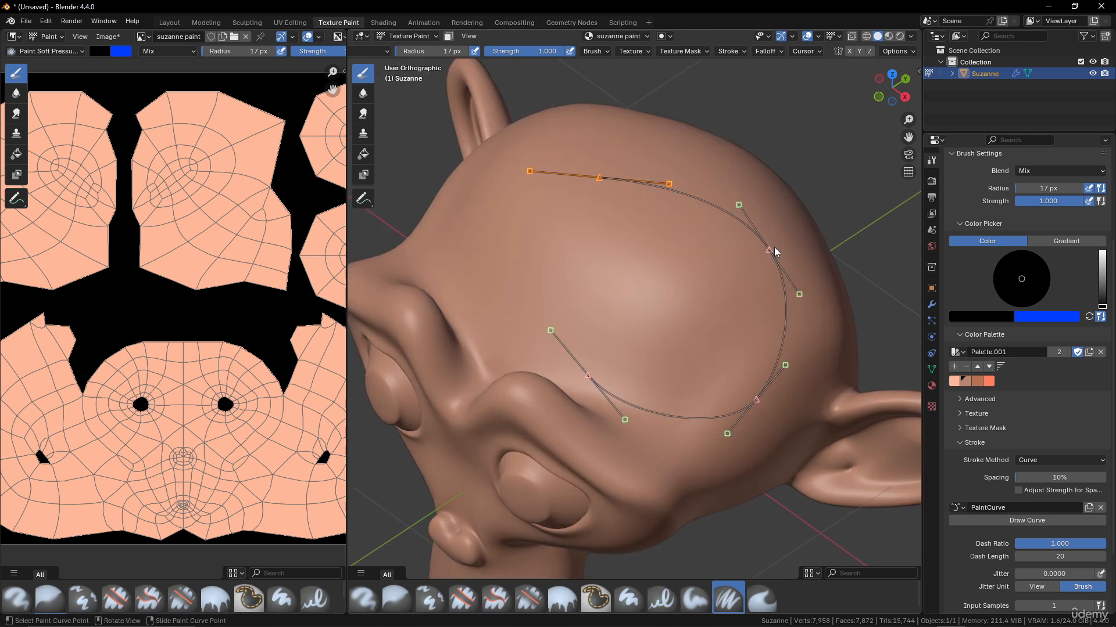
- Remove the paint curve, set the stroke method to Space, and expand the Falloff panel
click(1100, 507)
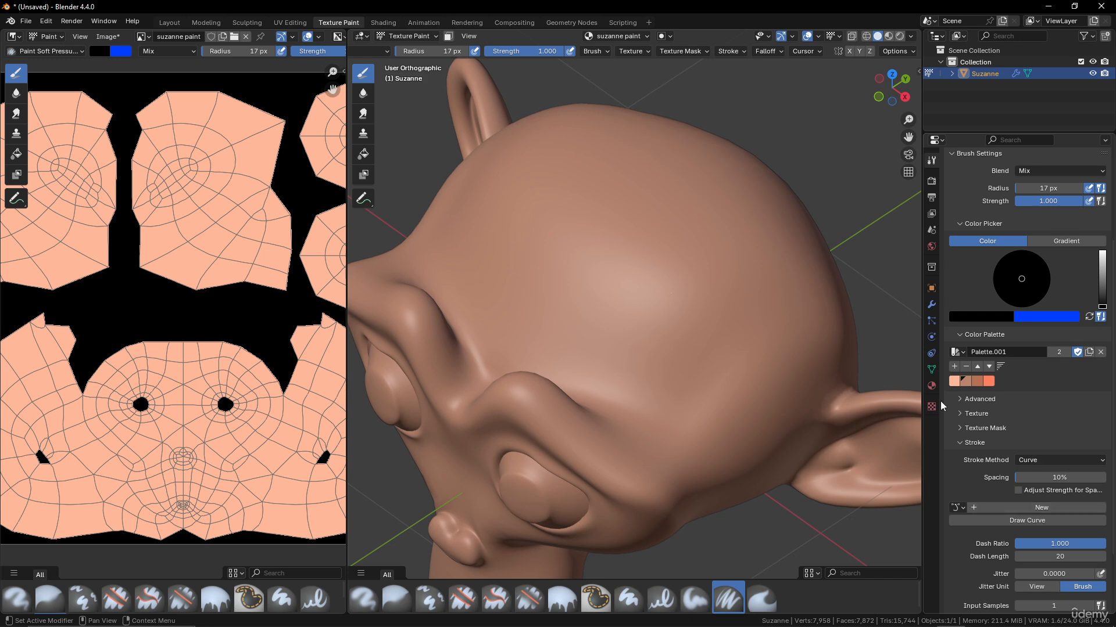
click(1036, 459)
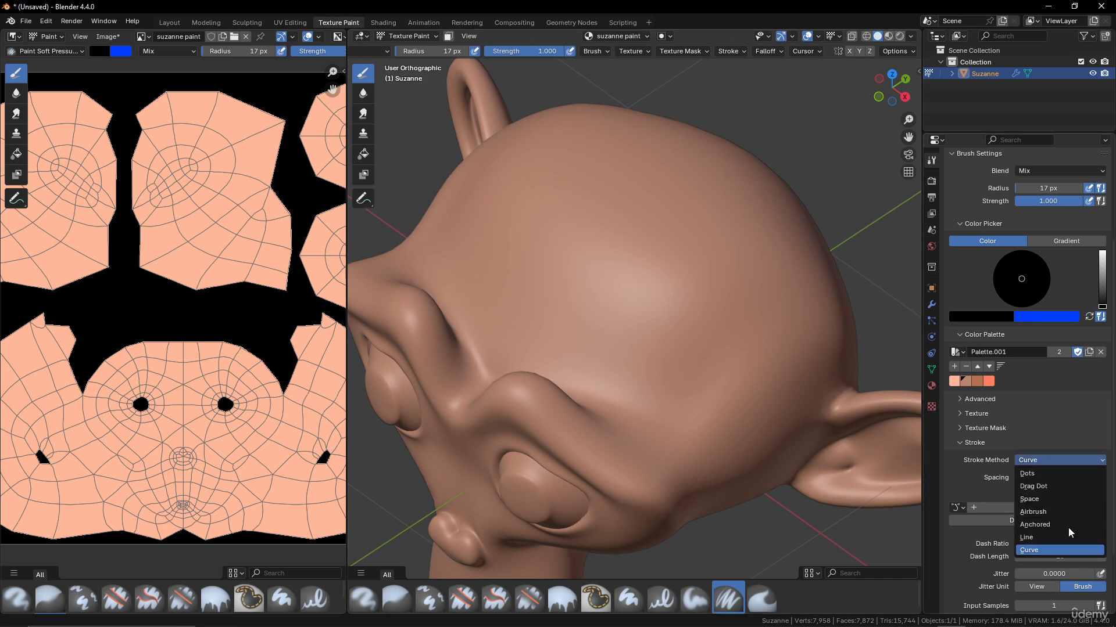
click(1033, 457)
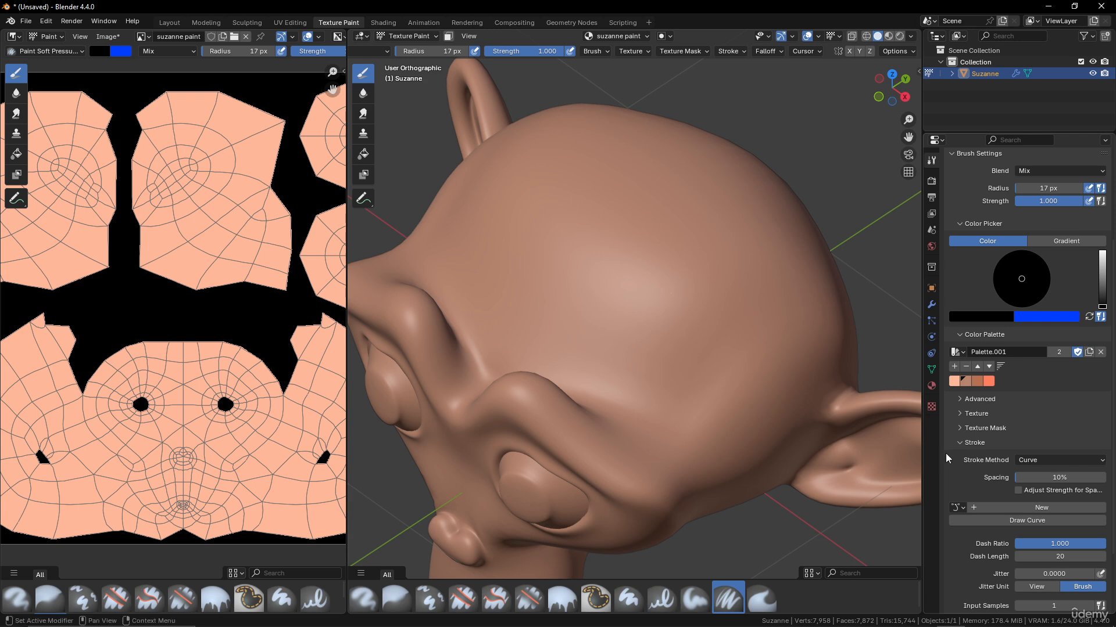
scroll(1009, 444, down, 3)
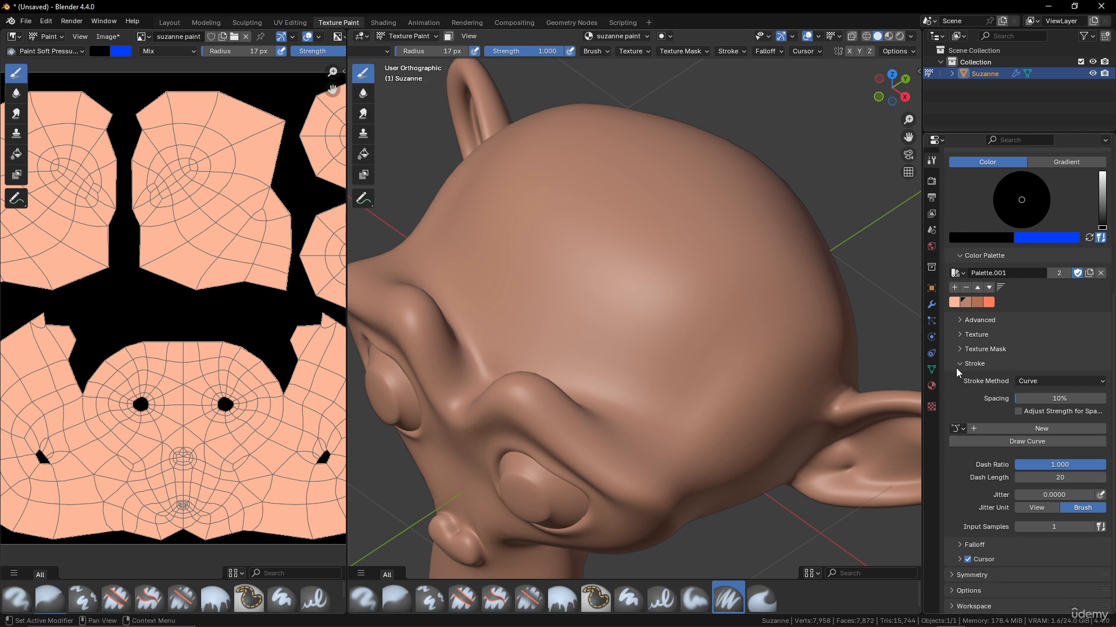
click(1068, 382)
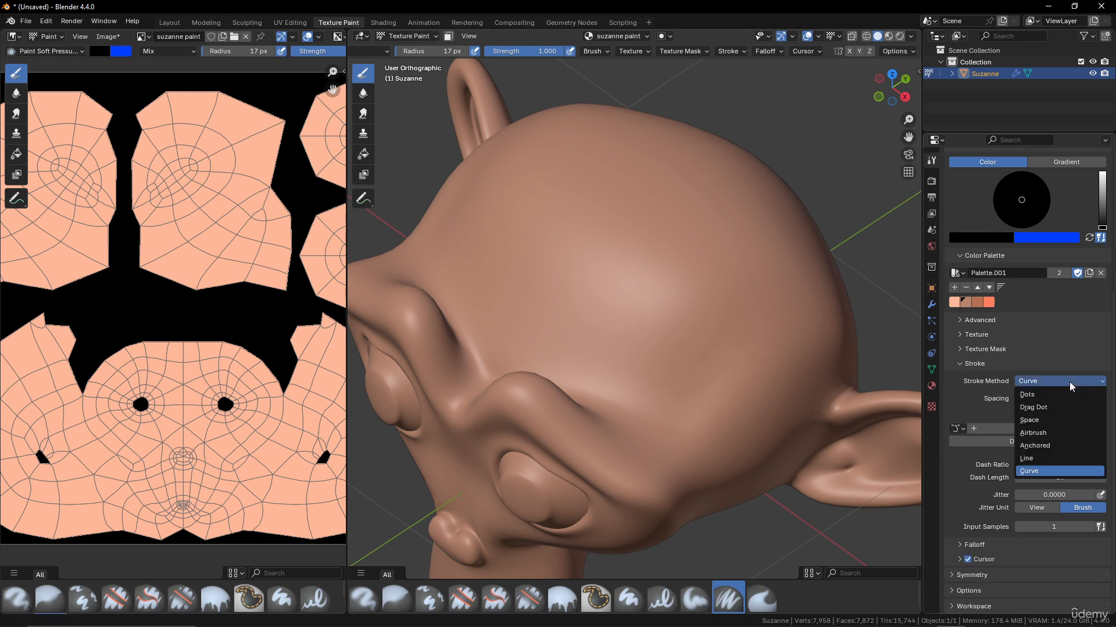
click(1051, 420)
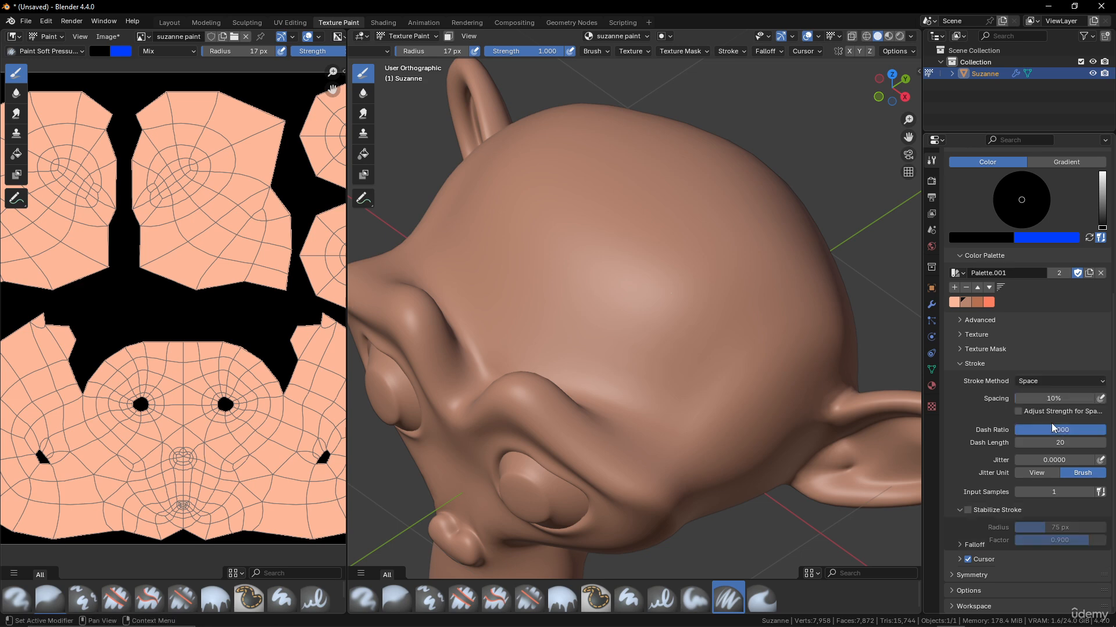
scroll(1002, 519, down, 1)
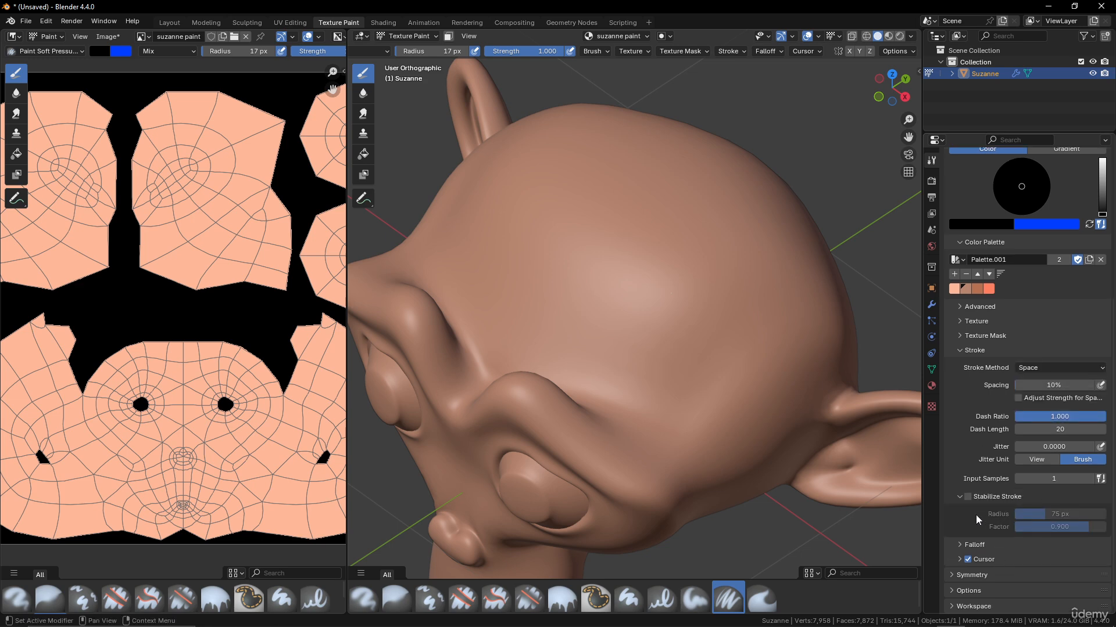
click(963, 544)
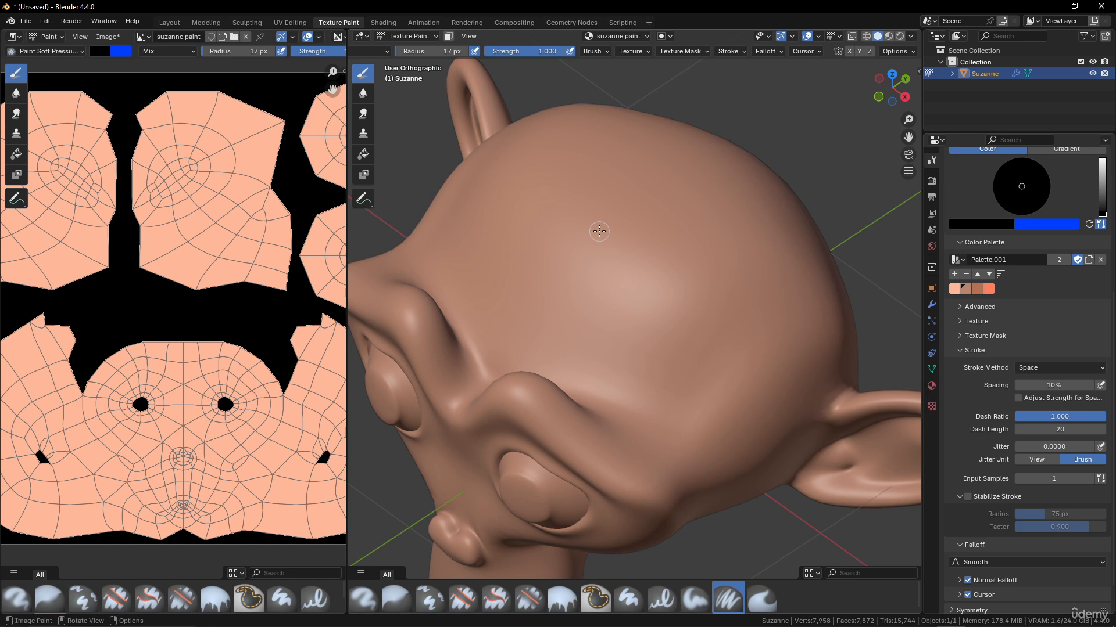
- Set the brush radius to 43 px, then paint and undo a black test stroke
key(f)
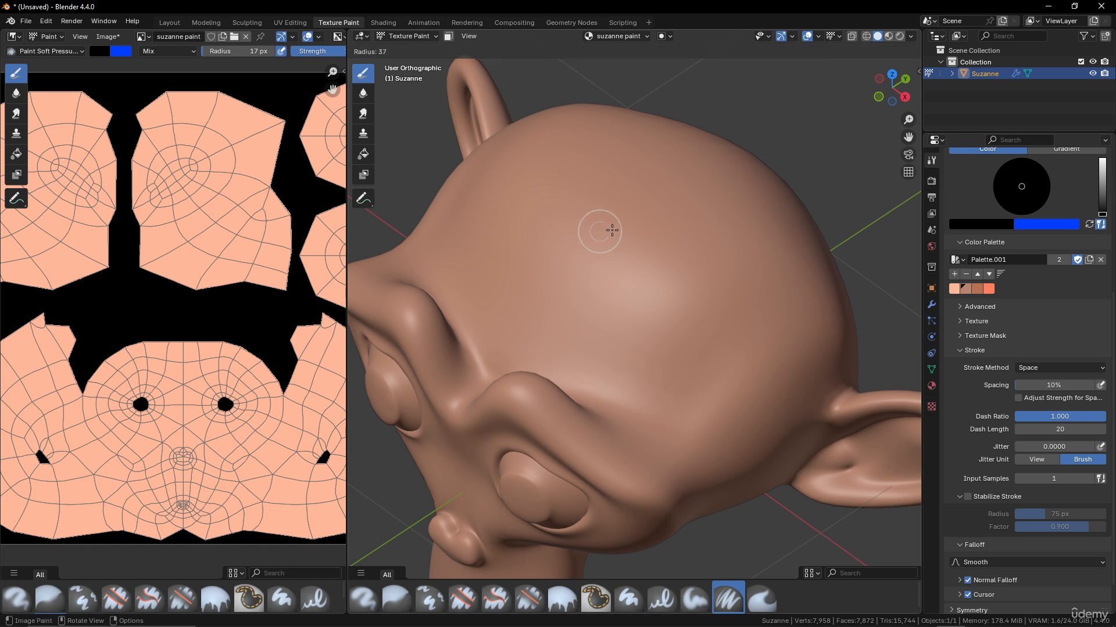
click(593, 215)
drag(558, 195, 765, 386)
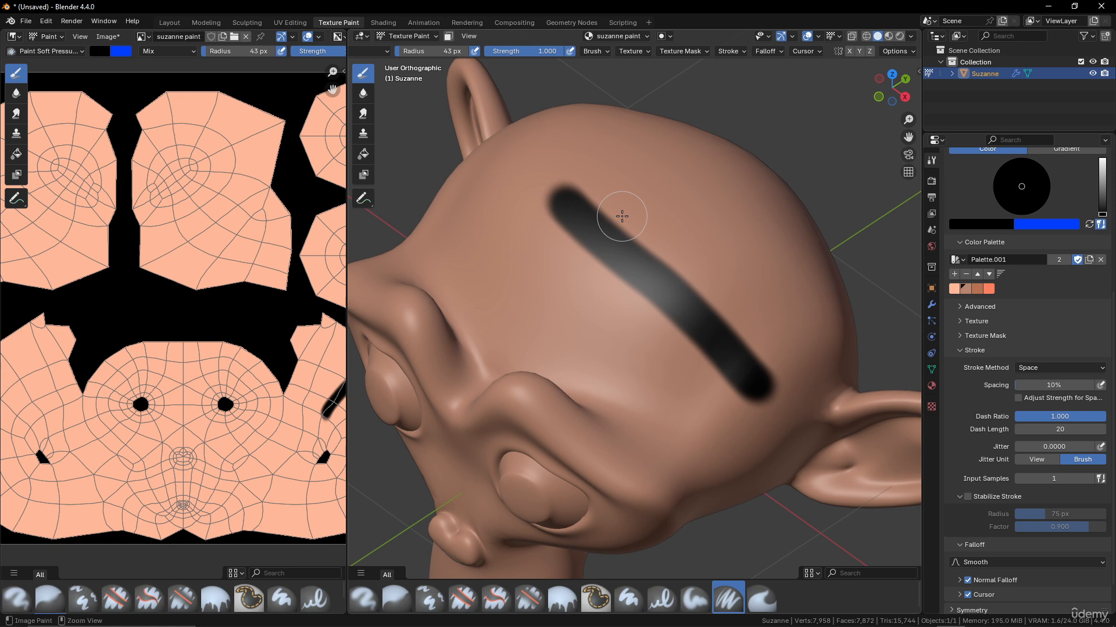
key(ctrl+z)
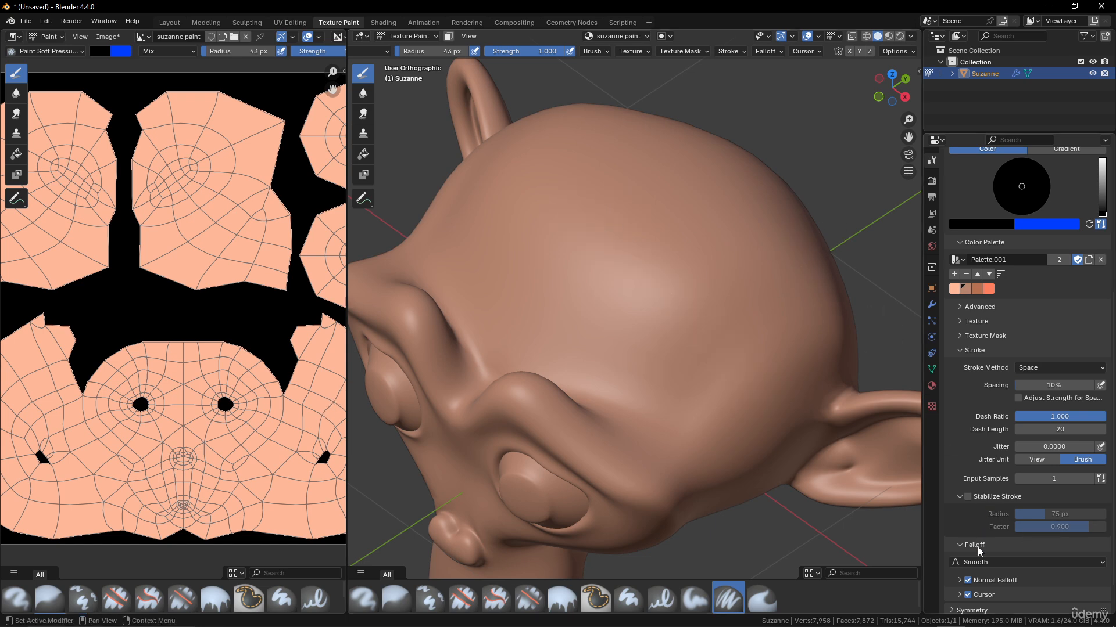
- Test a stroke with the Sphere falloff preset, undo it, and return the preset to Smooth
scroll(1003, 538, down, 2)
click(1005, 526)
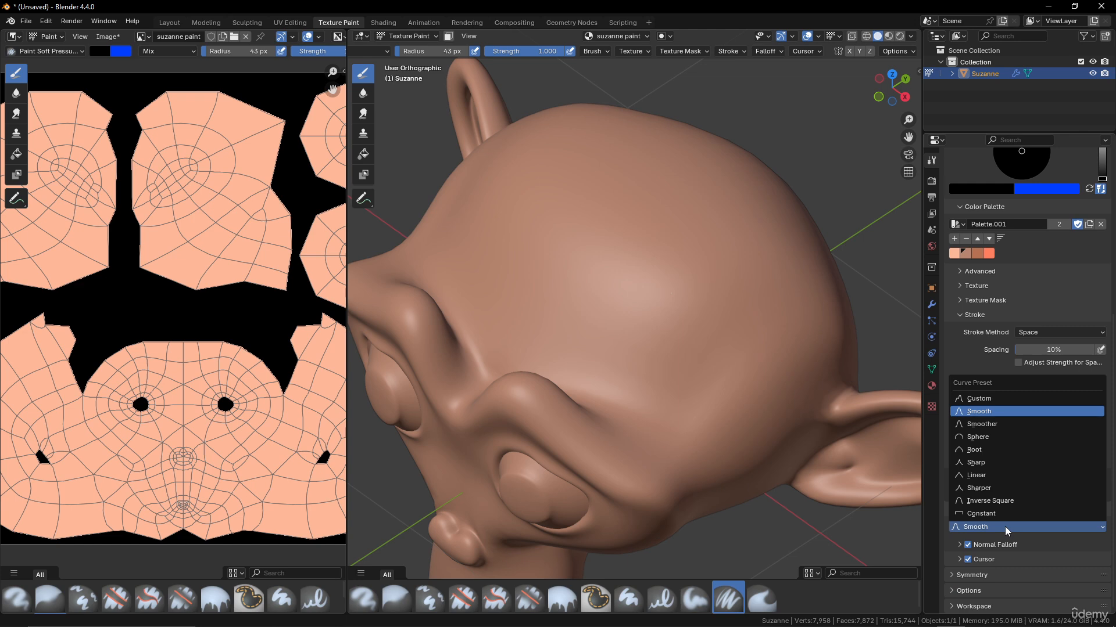
click(988, 437)
drag(551, 198, 730, 385)
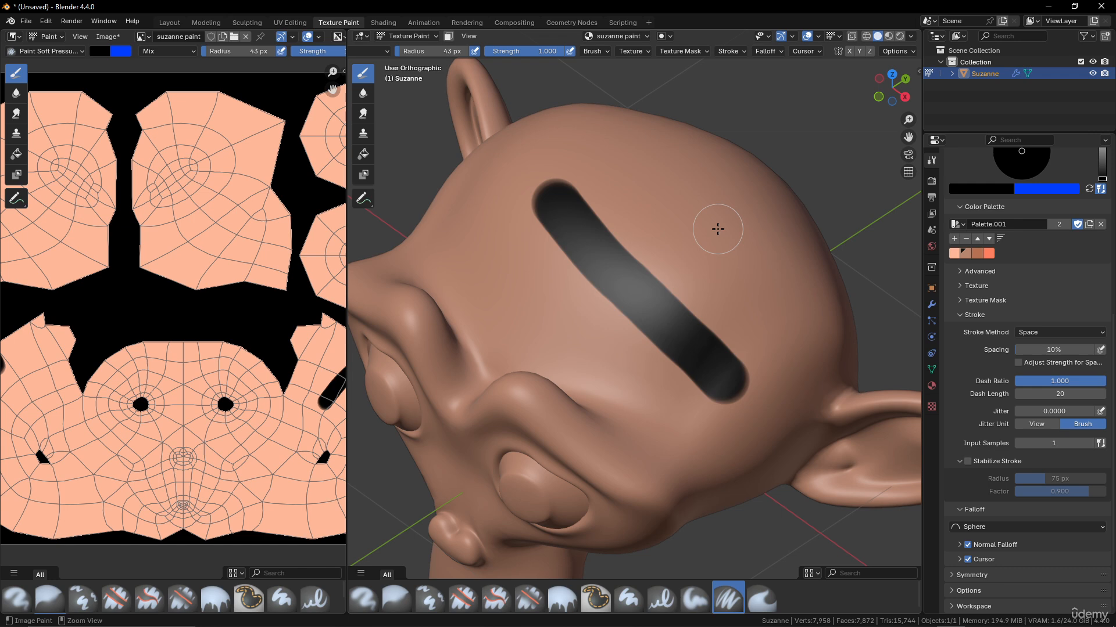
key(ctrl+z)
click(998, 524)
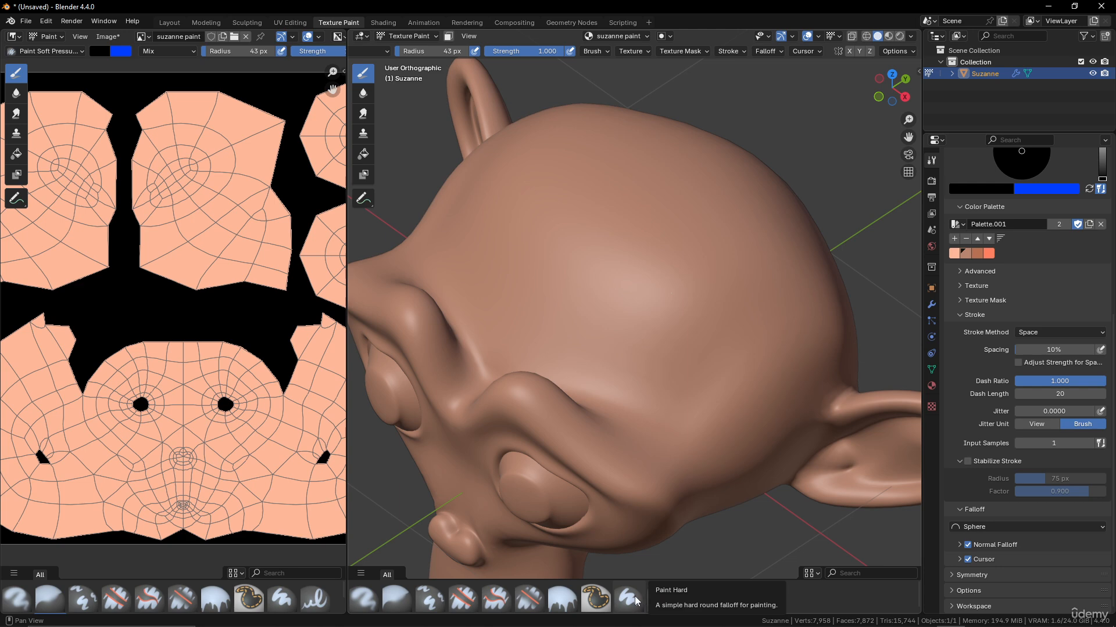
click(1013, 528)
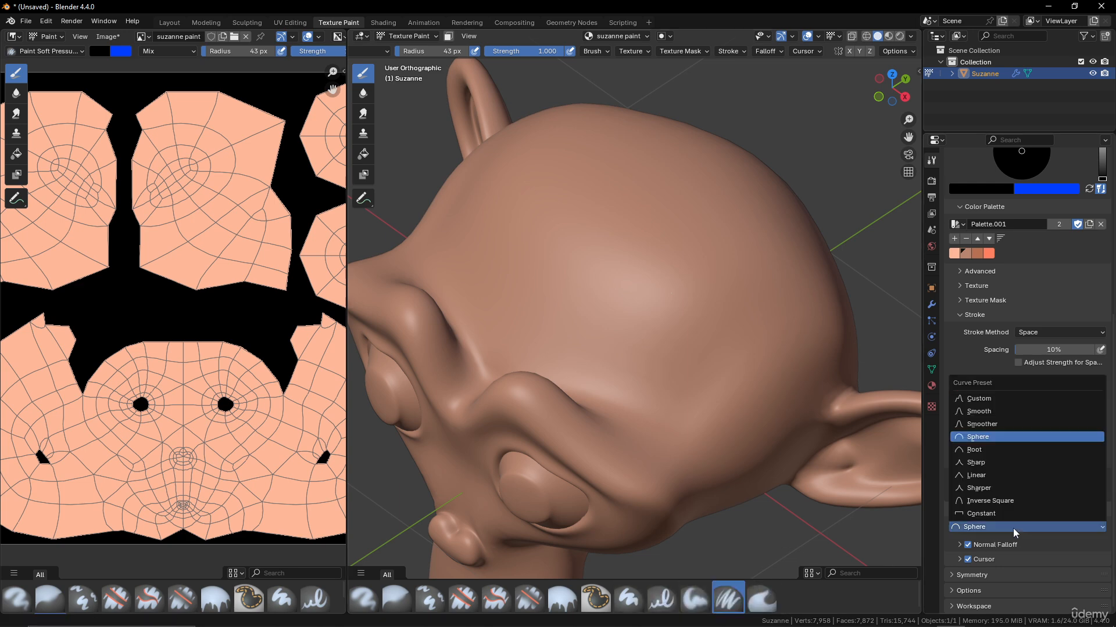
click(979, 412)
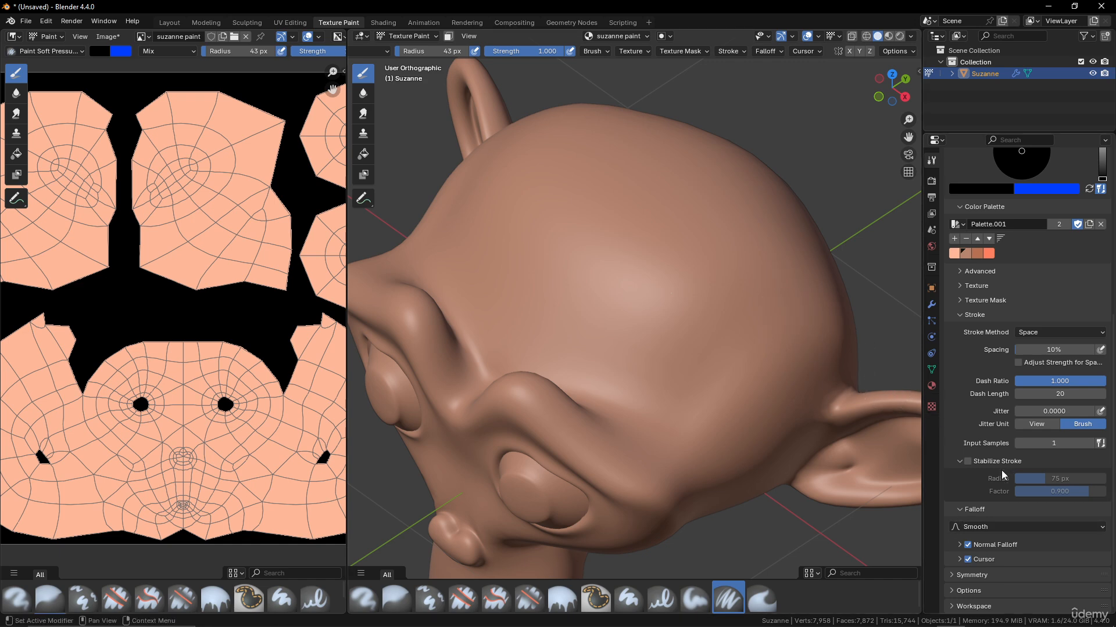
- Expand Options and compare test strokes with Occlude and Backface Culling on and off, undoing each
click(953, 590)
scroll(1013, 537, down, 3)
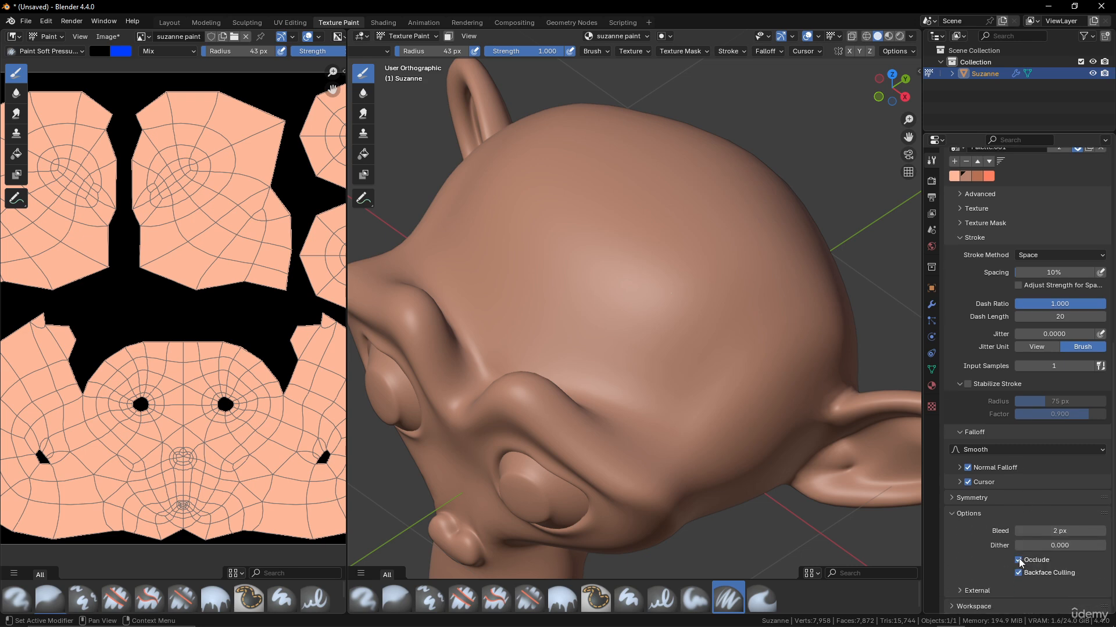
drag(593, 207, 783, 360)
mouse_move(594, 355)
middle_down()
mouse_move(590, 262)
mouse_move(720, 194)
mouse_move(563, 316)
mouse_move(523, 310)
middle_up()
key(ctrl+z)
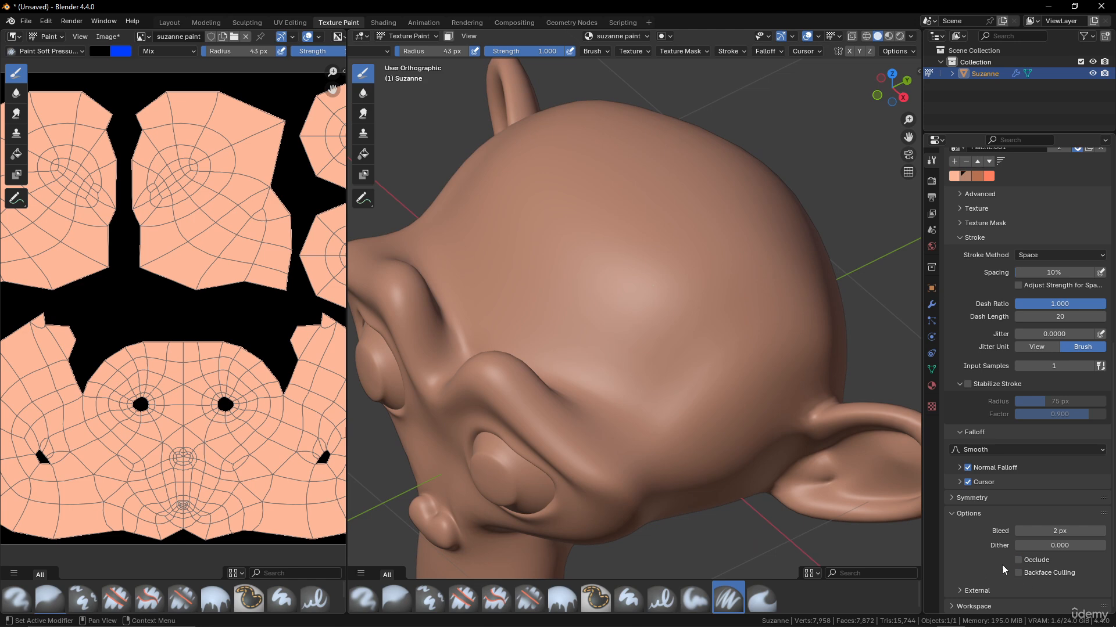
mouse_move(581, 201)
mouse_down()
mouse_move(712, 349)
mouse_move(719, 387)
mouse_up()
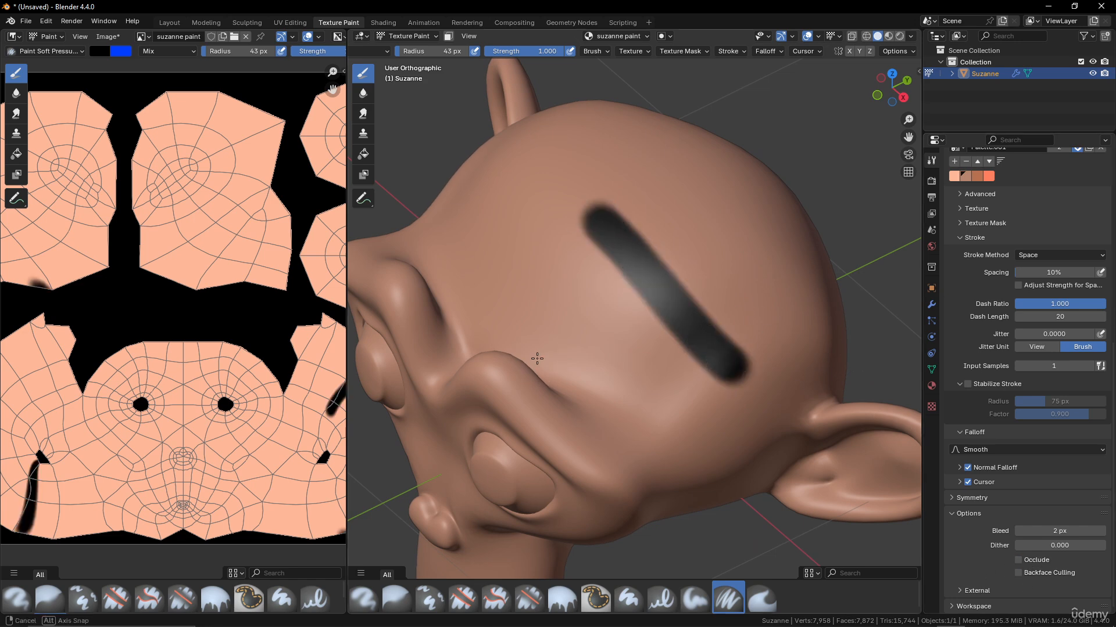
mouse_move(719, 386)
middle_down()
mouse_move(727, 261)
mouse_move(772, 242)
mouse_move(550, 357)
middle_up()
key(ctrl+z)
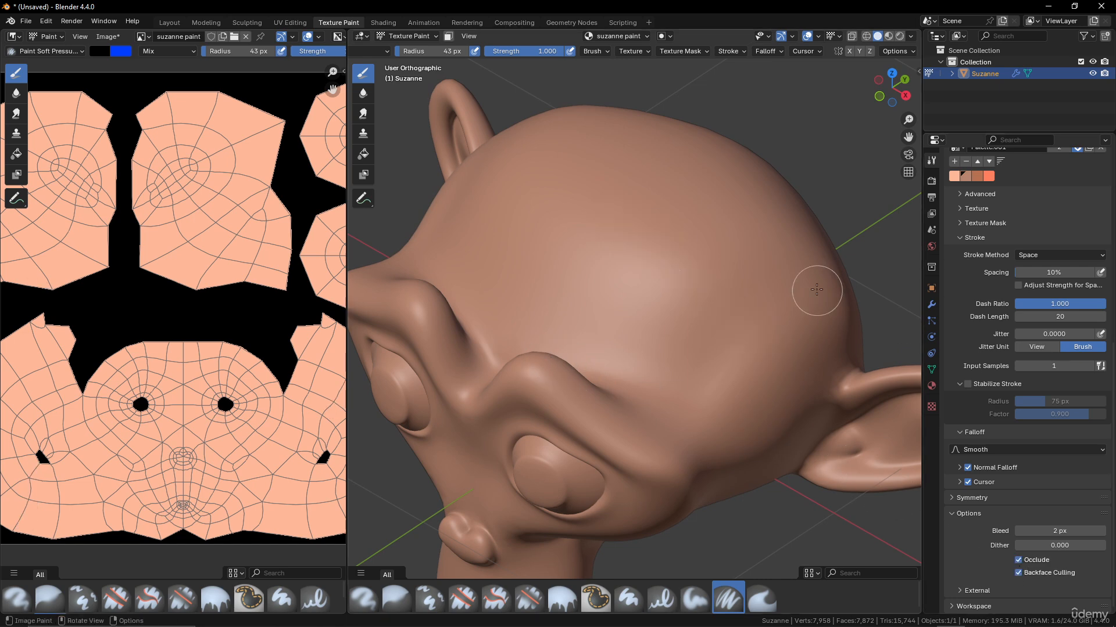
- Expand Normal Falloff, paint over the head's top edge, inspect it from other angles, and undo
click(958, 467)
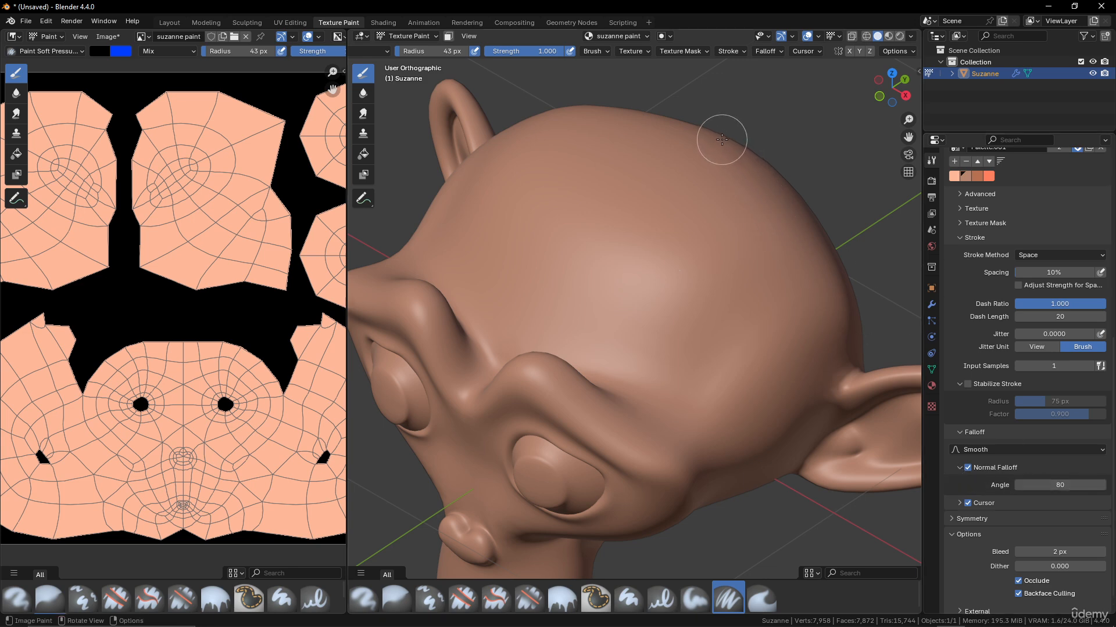
mouse_move(708, 134)
mouse_down()
mouse_move(796, 196)
mouse_move(864, 286)
mouse_up()
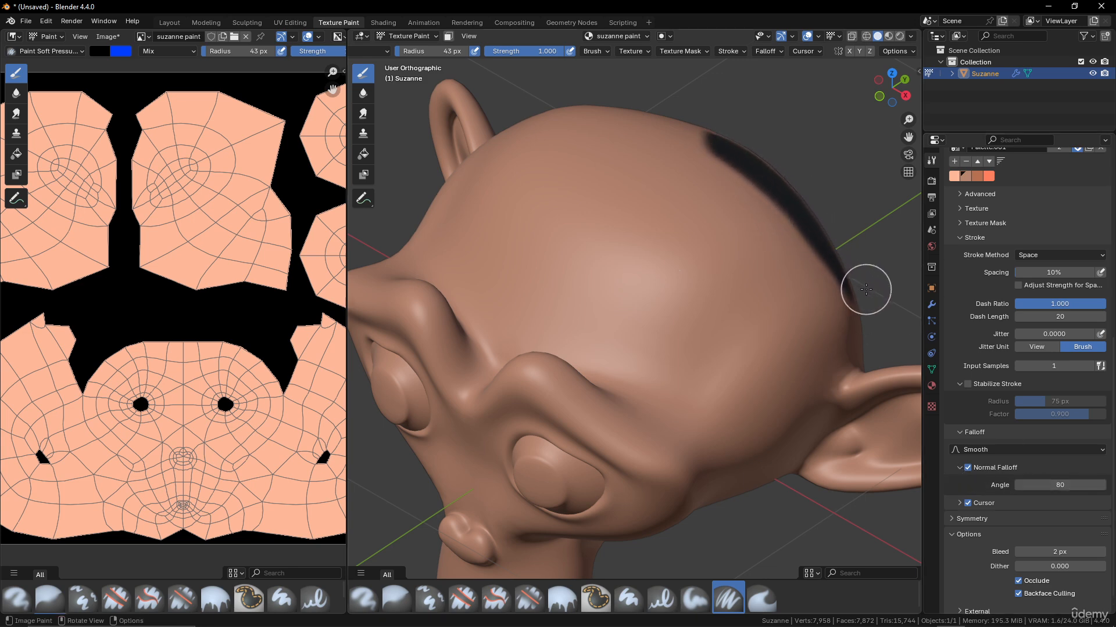
mouse_move(747, 240)
middle_down()
mouse_move(665, 242)
mouse_move(707, 237)
middle_up()
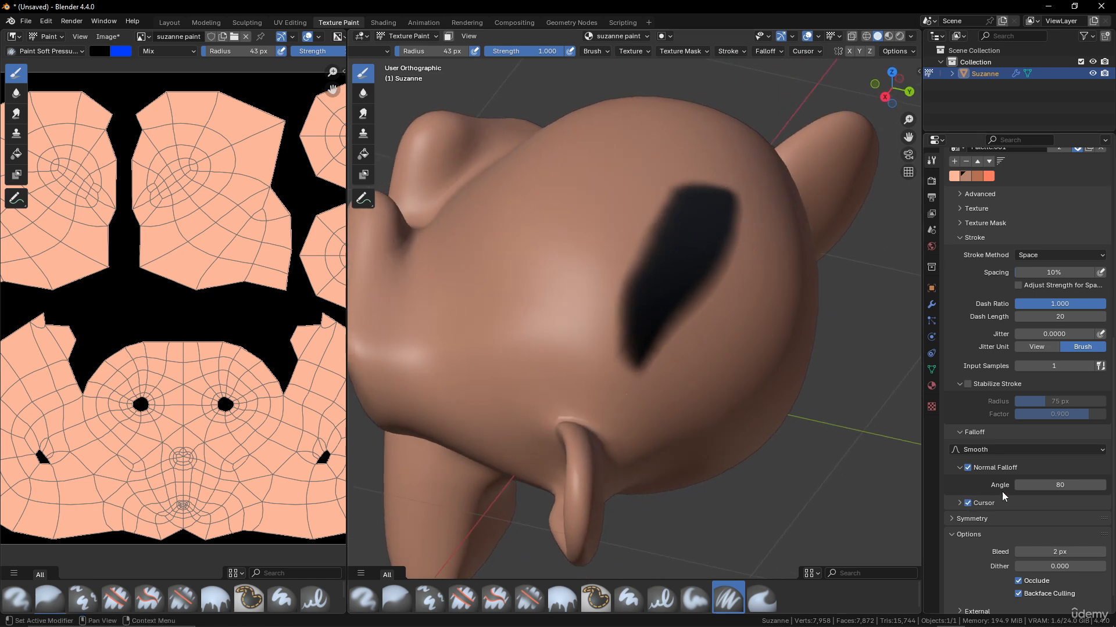
middle_drag(678, 336, 782, 346)
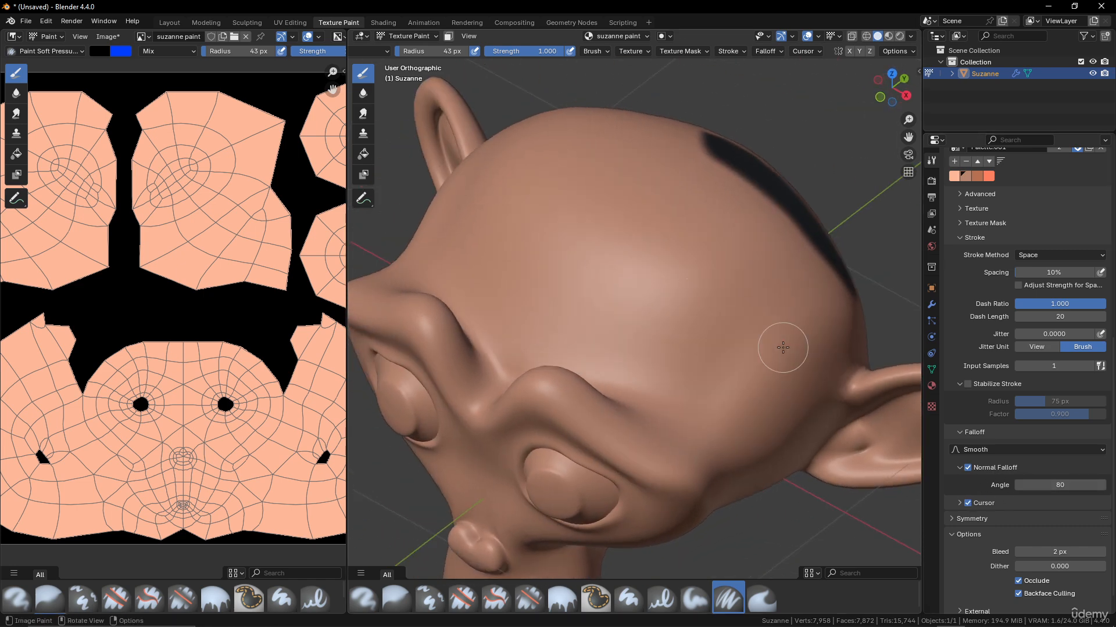
key(ctrl+z)
- Paint over the head with Normal Falloff off, undo the black patch, then re-enable Normal Falloff
click(968, 468)
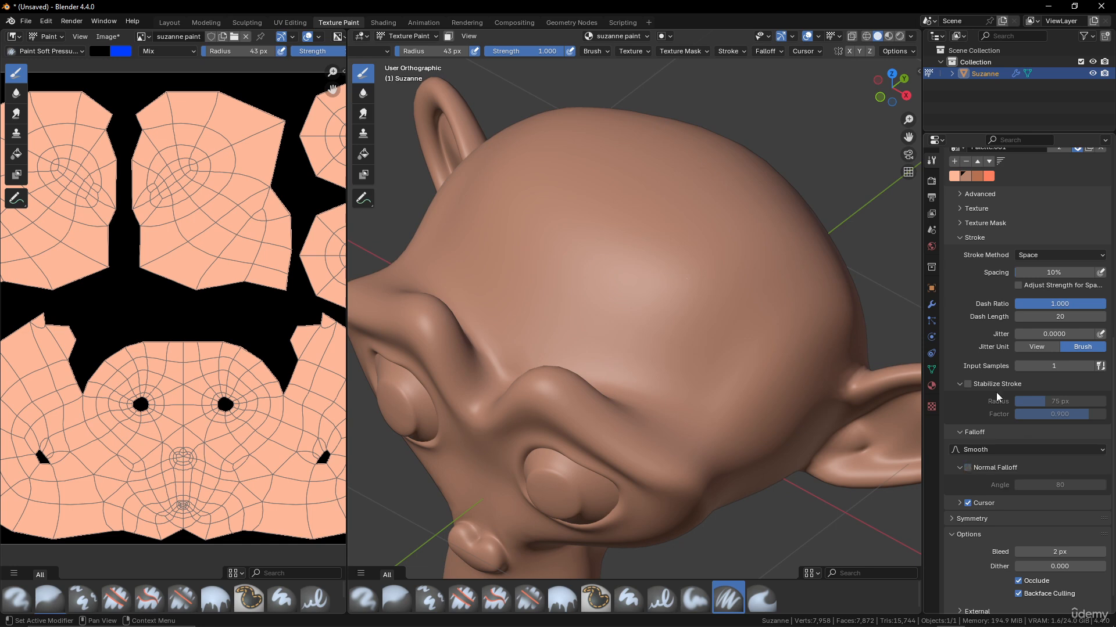
drag(679, 125, 839, 252)
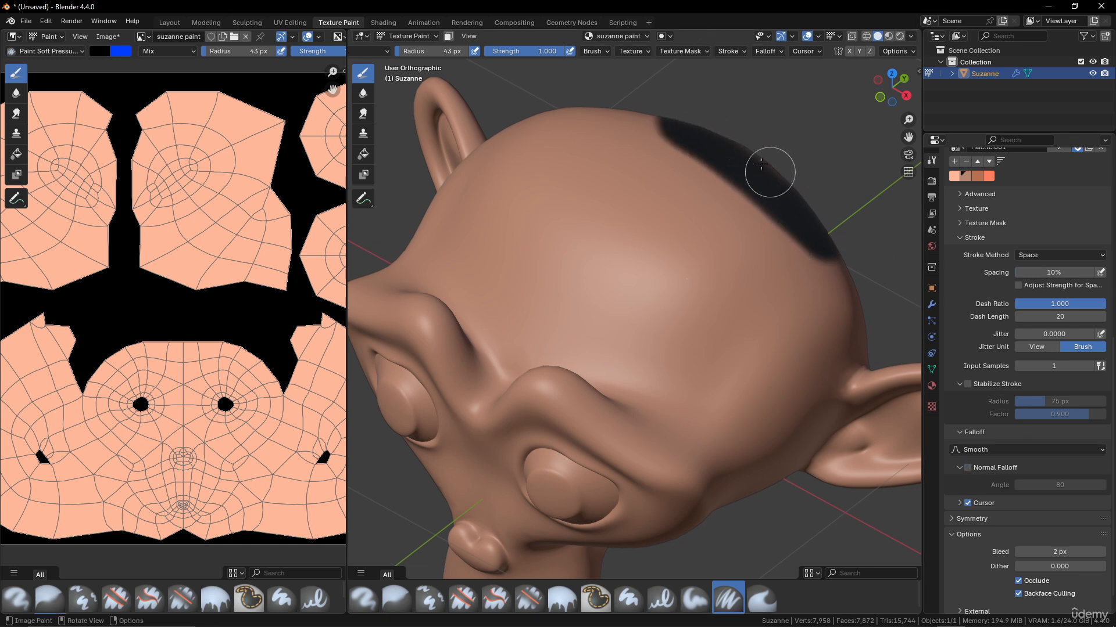
mouse_move(829, 217)
middle_down()
mouse_move(767, 220)
mouse_move(772, 204)
middle_up()
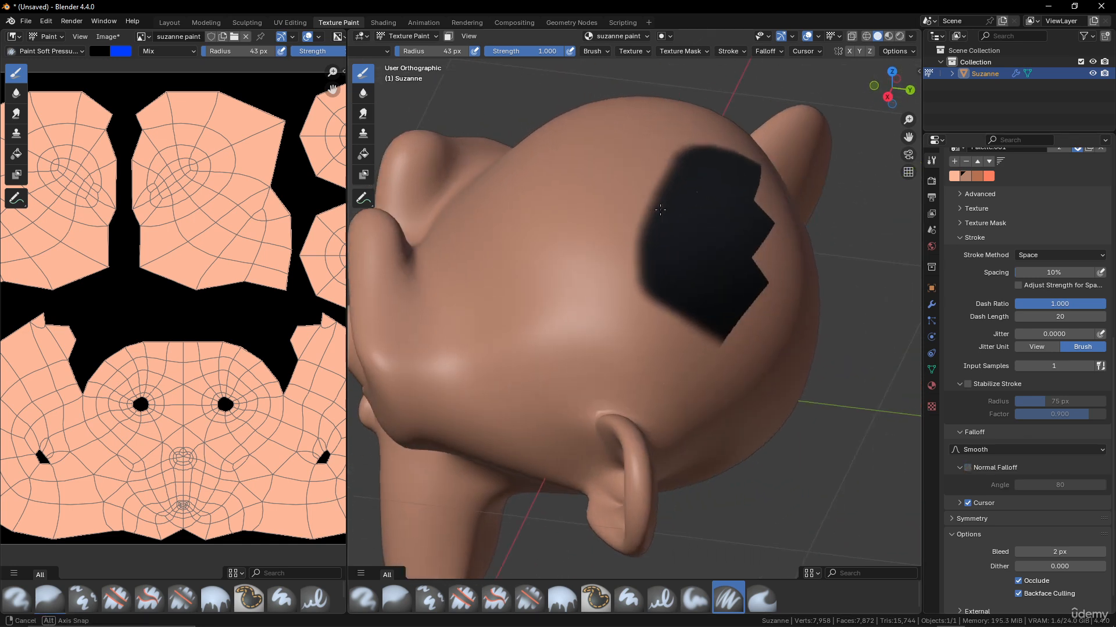
middle_drag(680, 254, 722, 224)
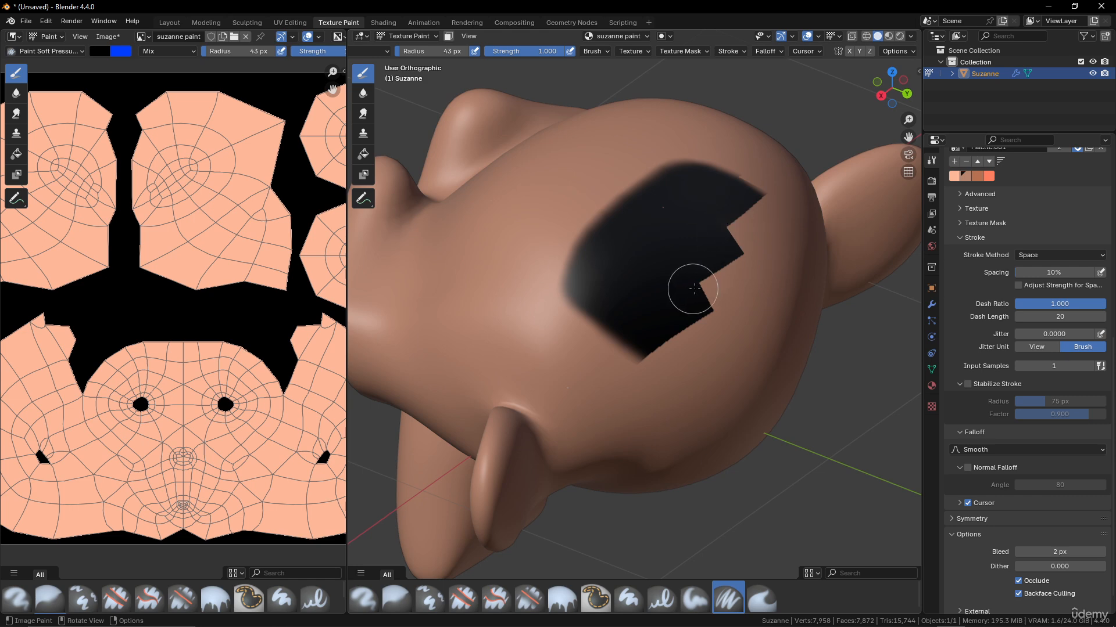
key(ctrl+z)
key(ctrl+z)
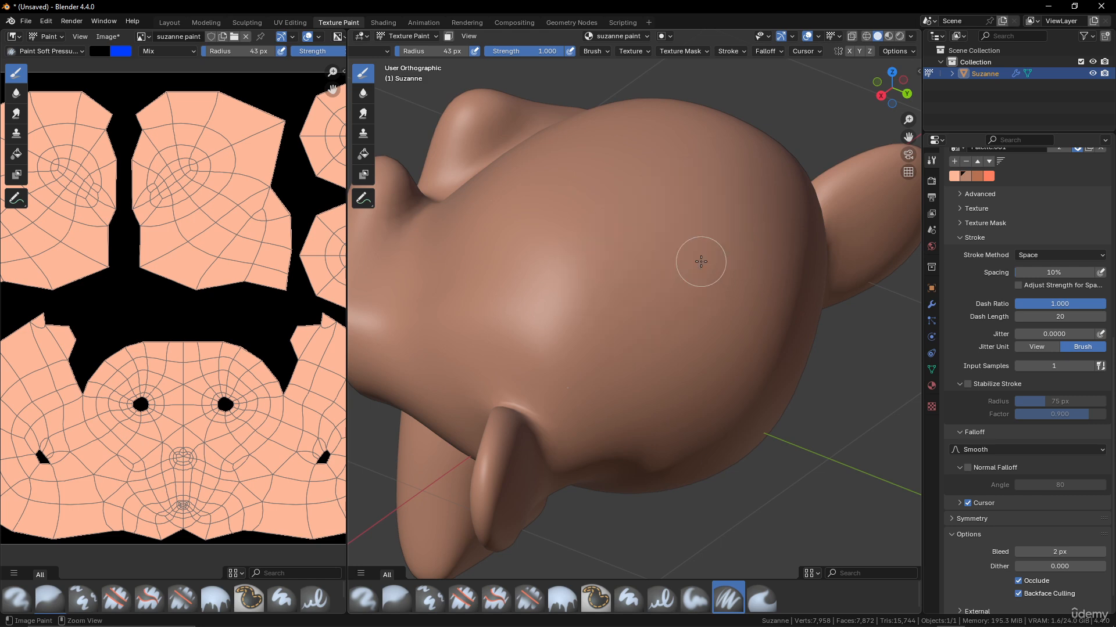
middle_drag(648, 246, 729, 252)
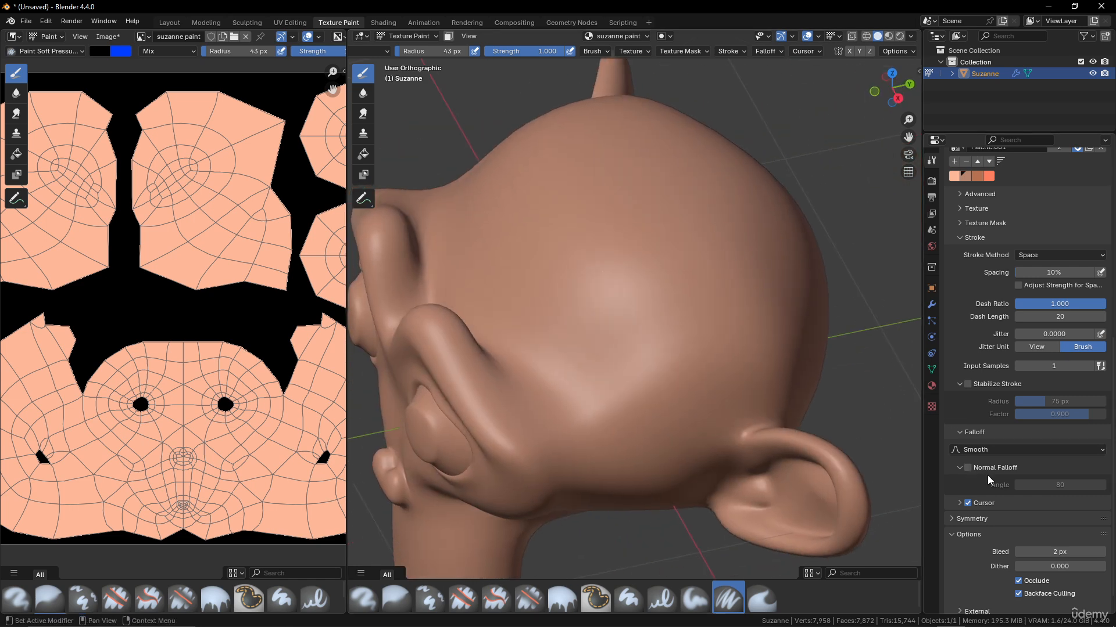
click(968, 467)
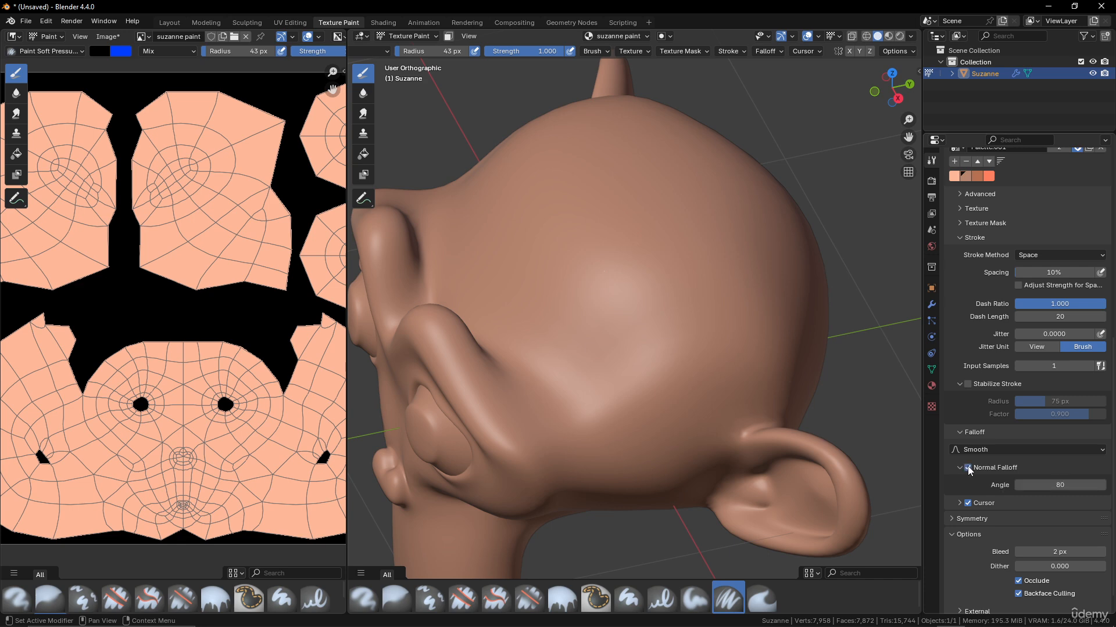
scroll(1000, 452, down, 1)
- Collapse the Stroke panel, enable Screencast Keys from the sidebar tab, then close the sidebar
scroll(999, 451, up, 8)
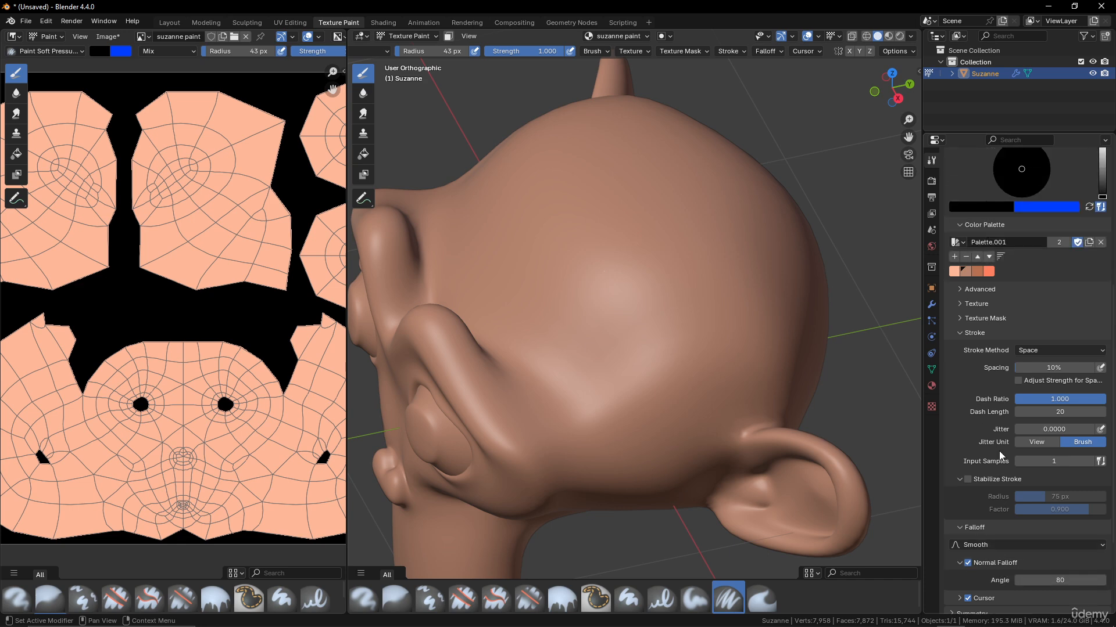
click(960, 403)
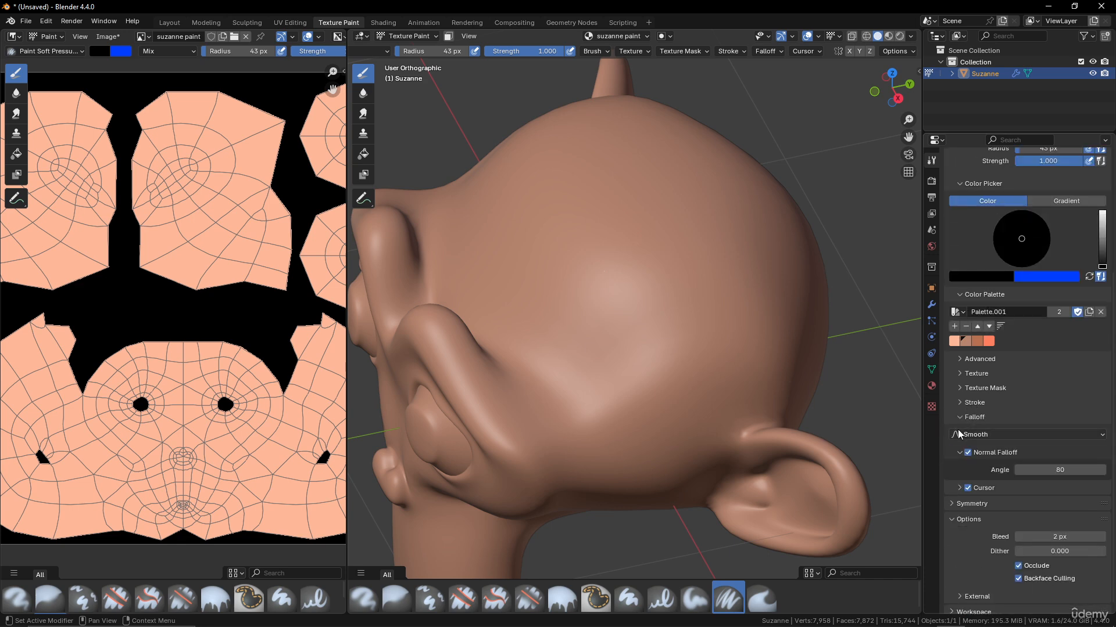
scroll(960, 417, up, 2)
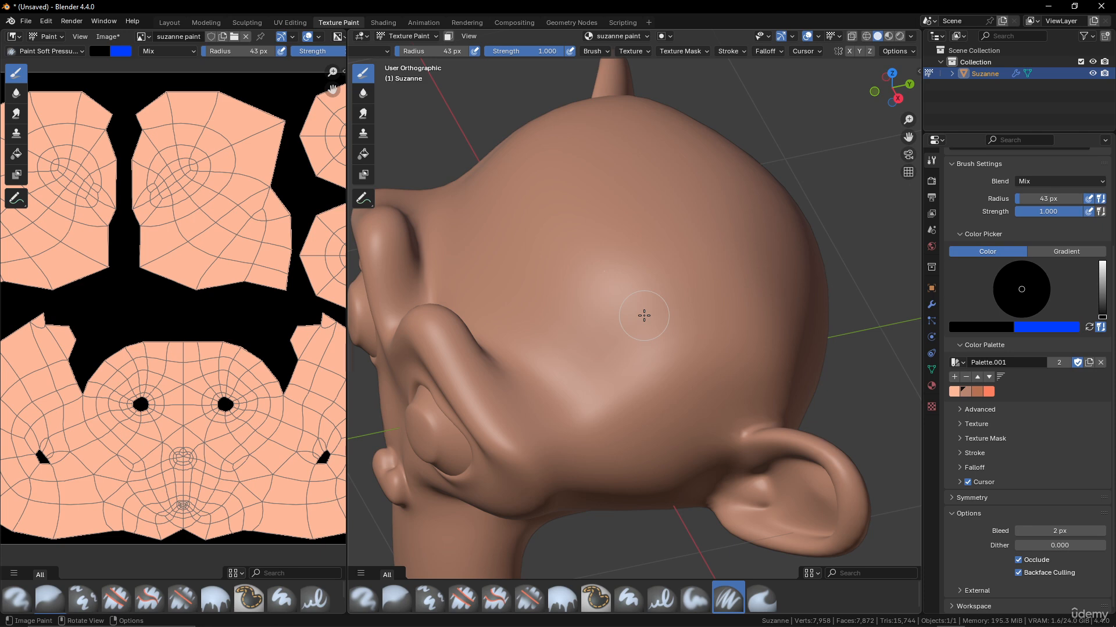
click(915, 70)
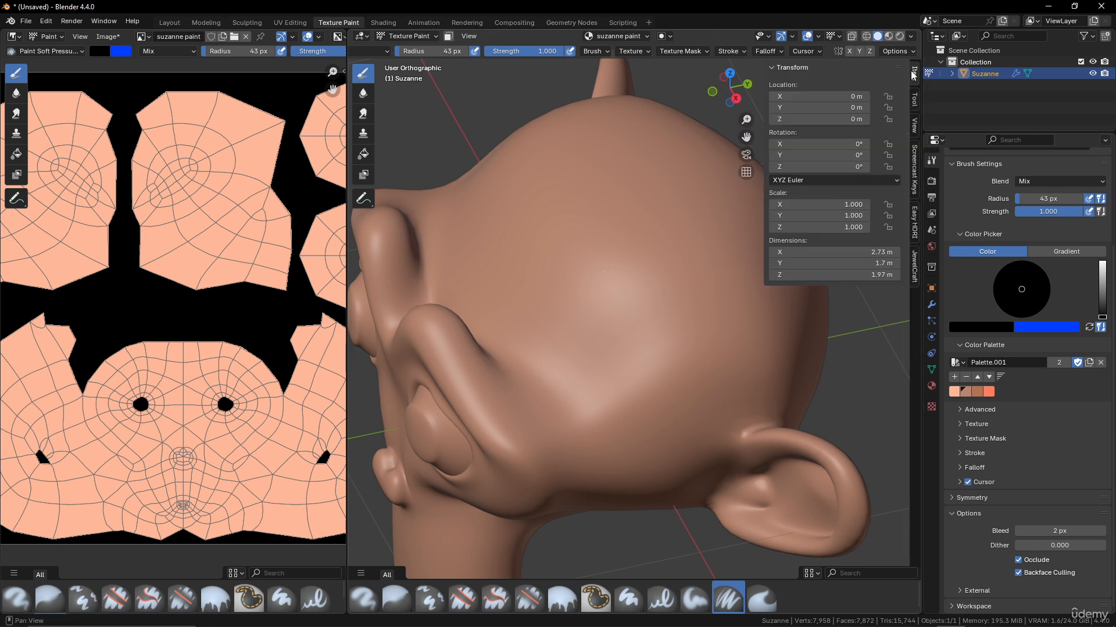
click(915, 154)
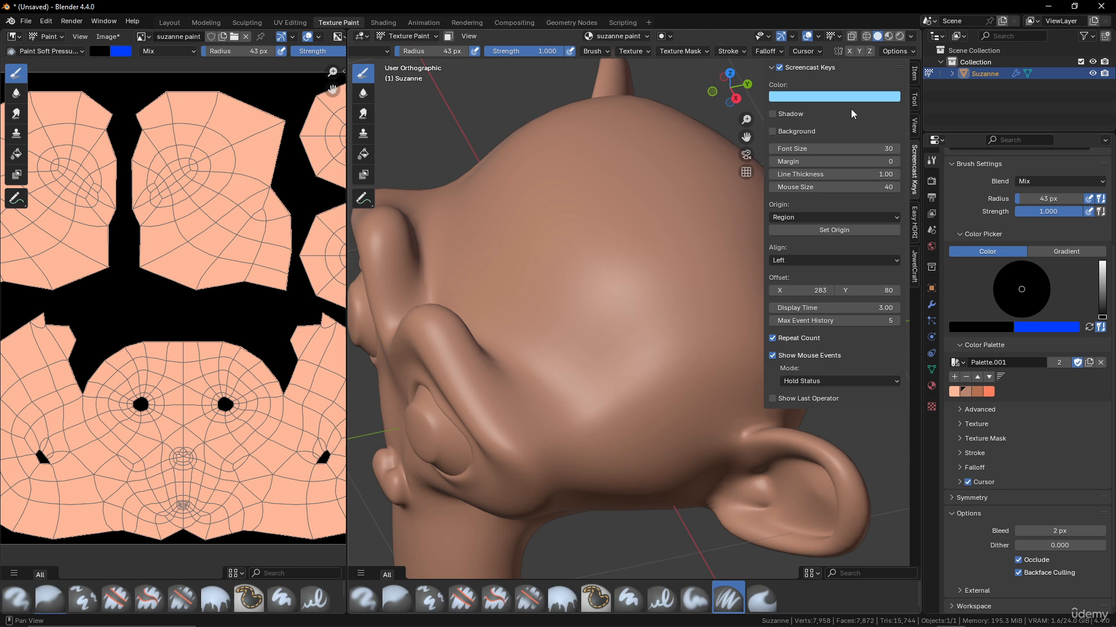
click(779, 67)
drag(764, 80, 985, 88)
- Paint a black vertical stroke and a parallel blue stroke down Suzanne's head
scroll(665, 267, down, 3)
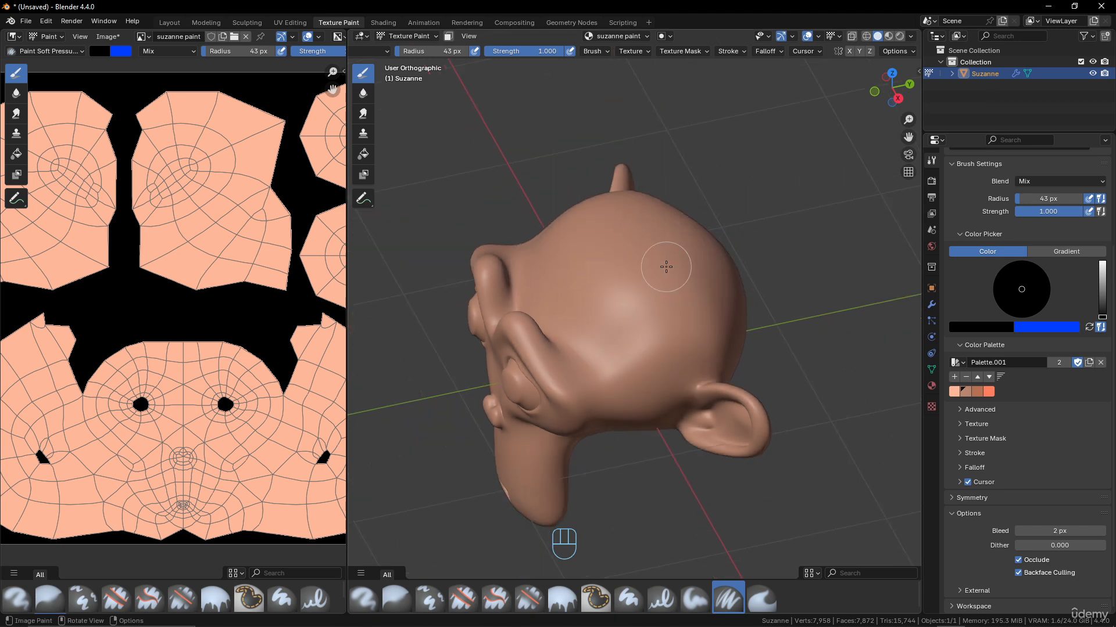
scroll(666, 266, up, 3)
drag(624, 185, 663, 347)
ctrl+drag(707, 194, 756, 355)
- Set the brush colour to a deep red from the quick brush settings colour wheel
right_click(625, 260)
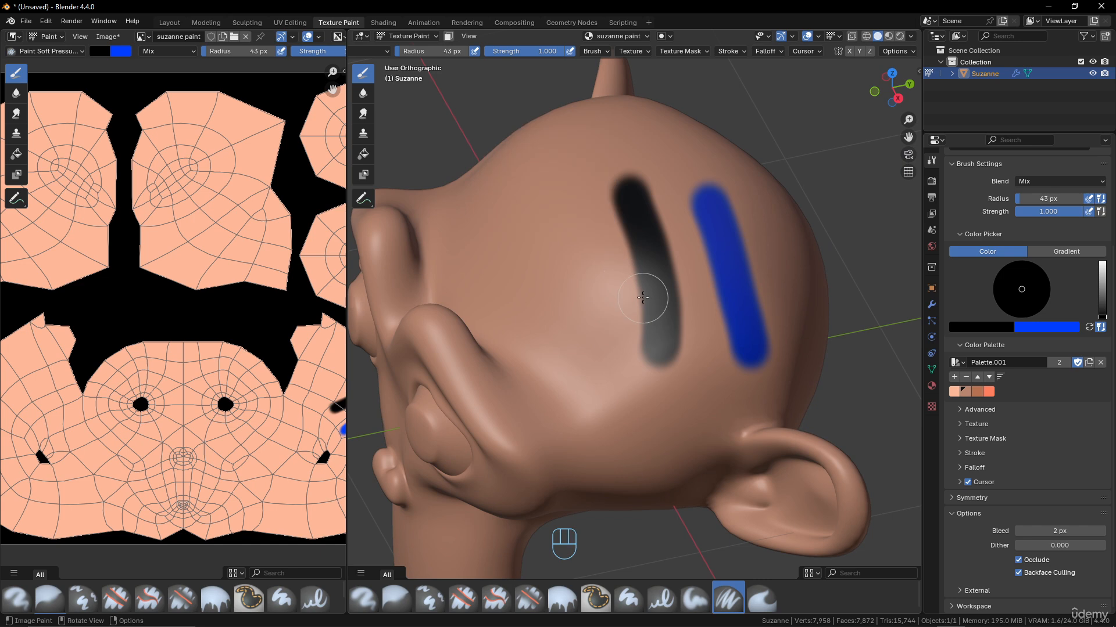
right_click(482, 198)
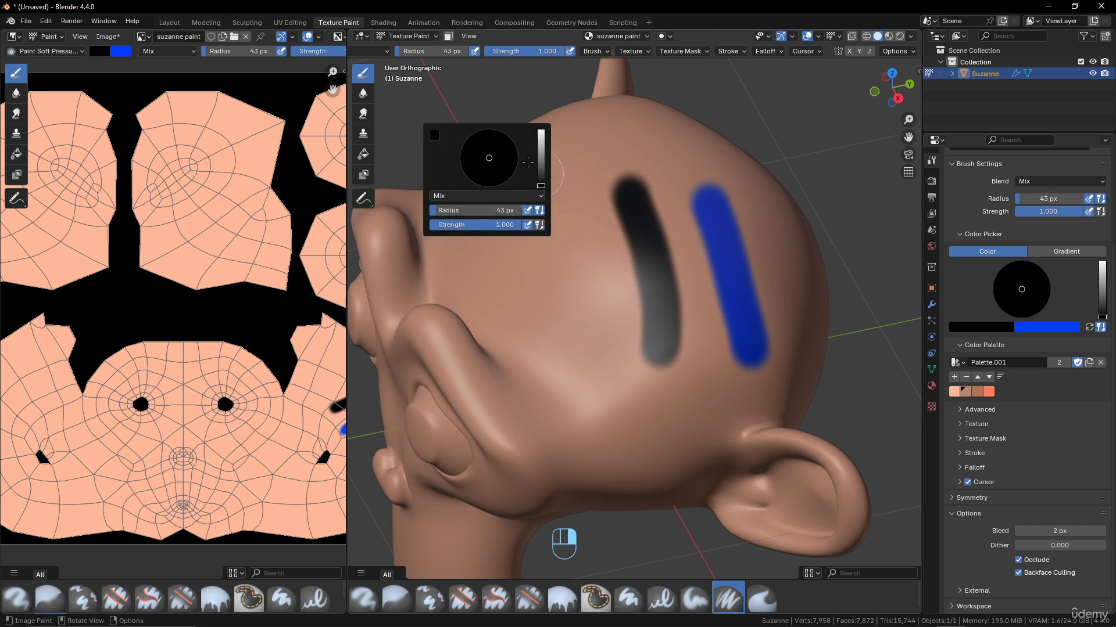
click(540, 142)
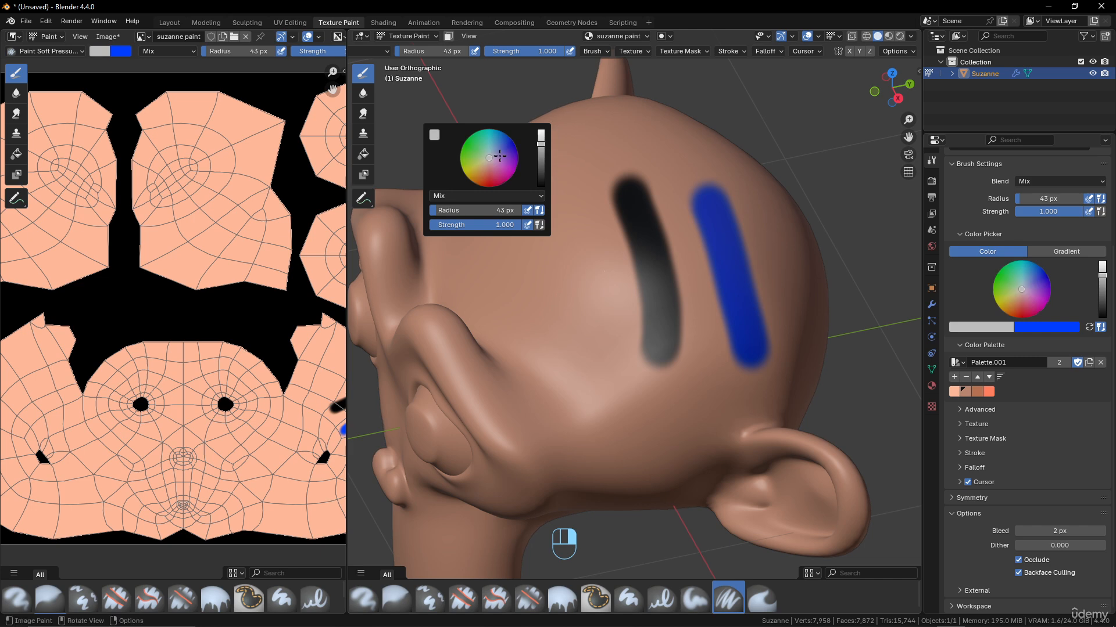
click(491, 174)
click(487, 179)
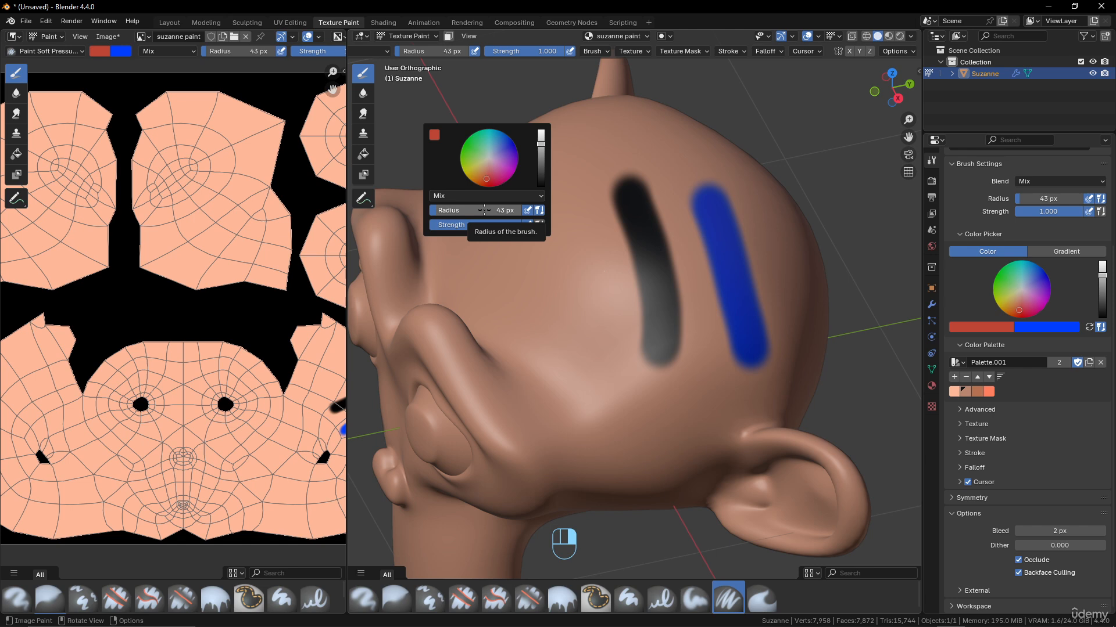
mouse_move(621, 269)
middle_down()
mouse_move(620, 279)
mouse_move(605, 266)
middle_up()
key(f)
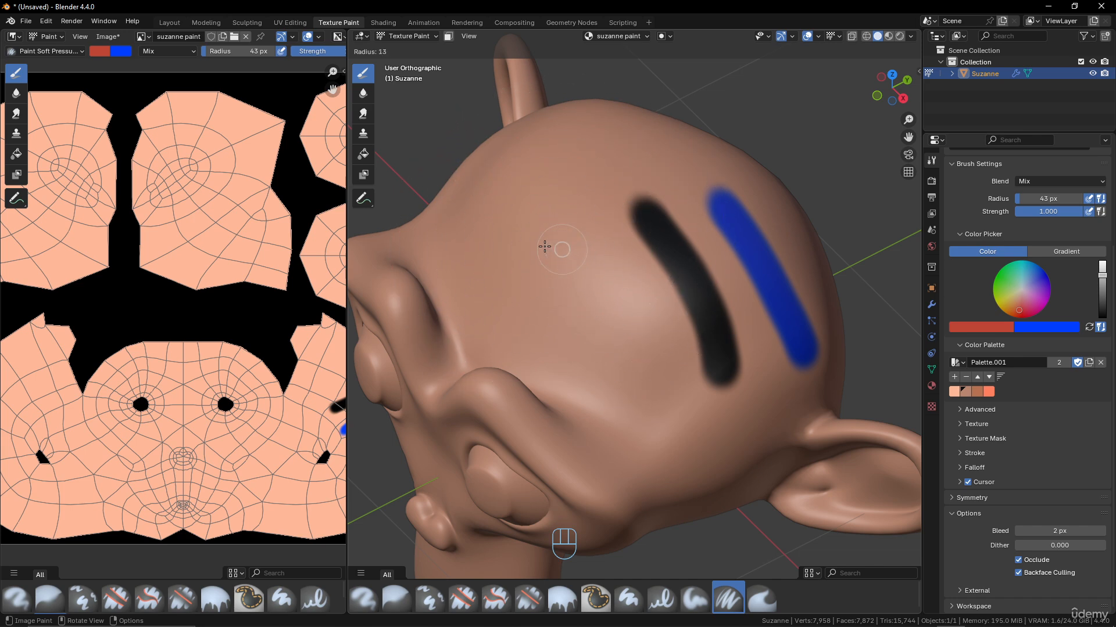
- Shrink the brush to 15 px and paint two parallel red S-curves on the head
click(546, 244)
mouse_move(556, 220)
mouse_down()
mouse_move(579, 306)
mouse_move(636, 378)
mouse_up()
drag(522, 243, 589, 378)
middle_drag(578, 199, 563, 229)
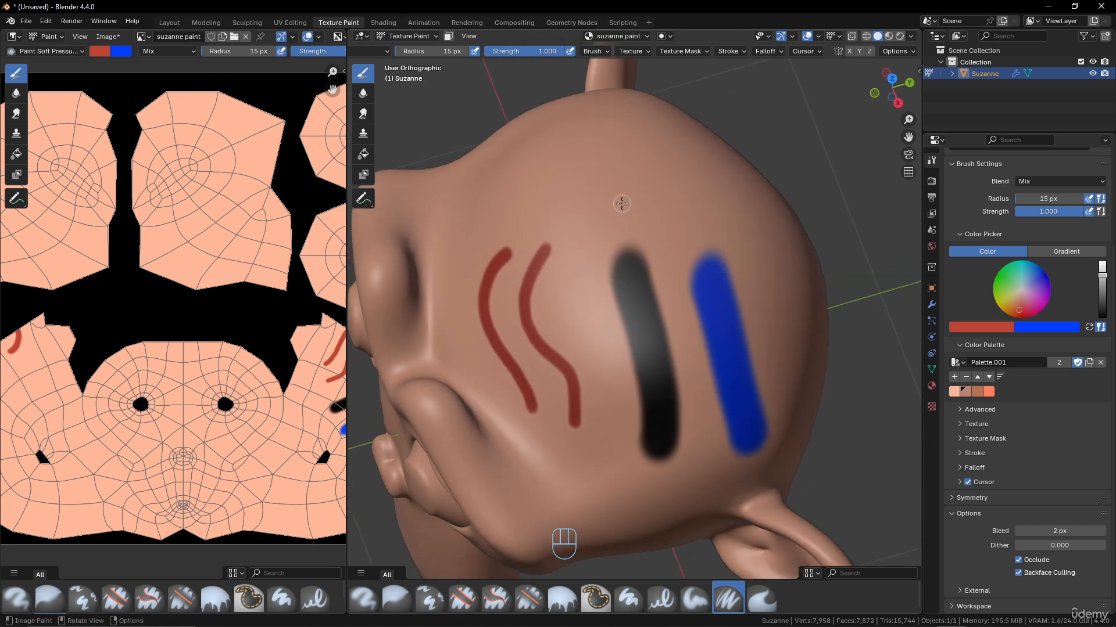
- Lower brush strength to 0.145 and paint three faint red arcs across the upper head
key(shift+f)
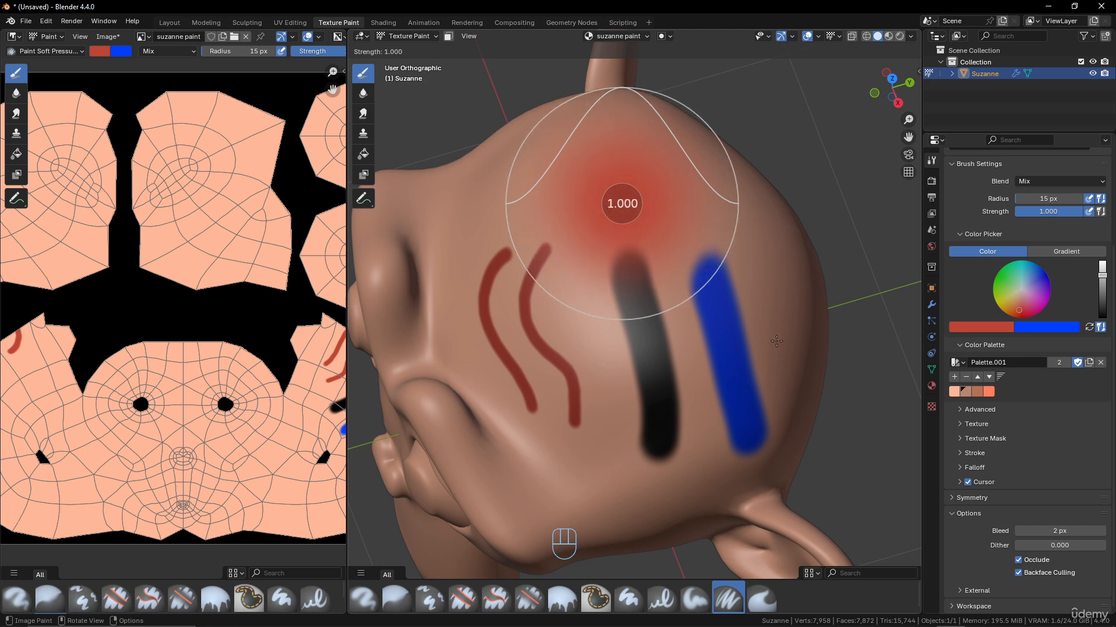
click(666, 392)
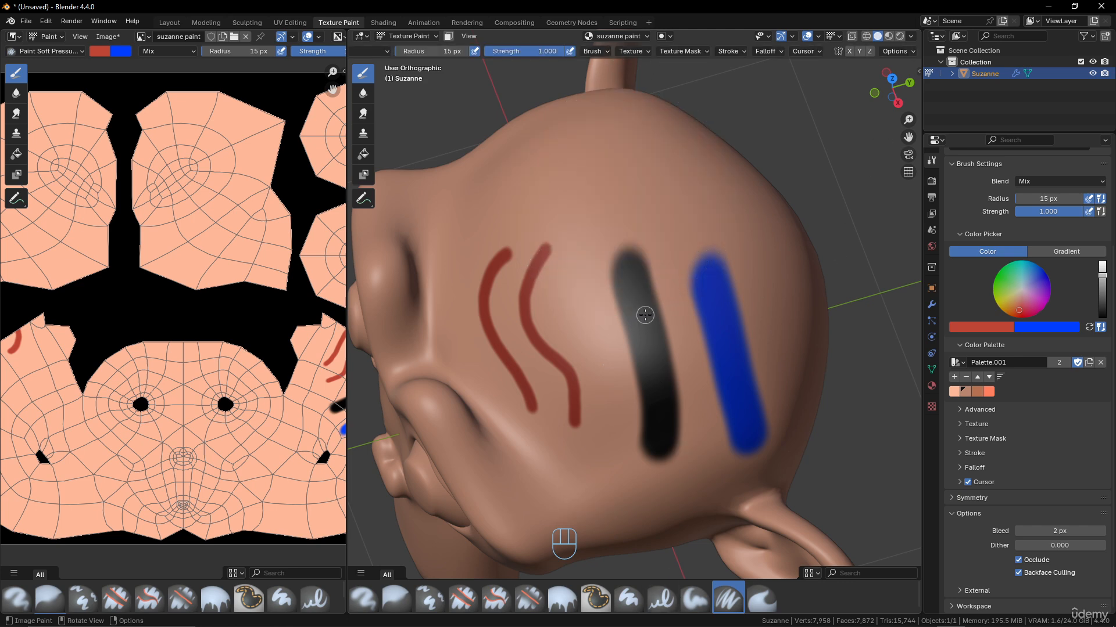
key(shift+f)
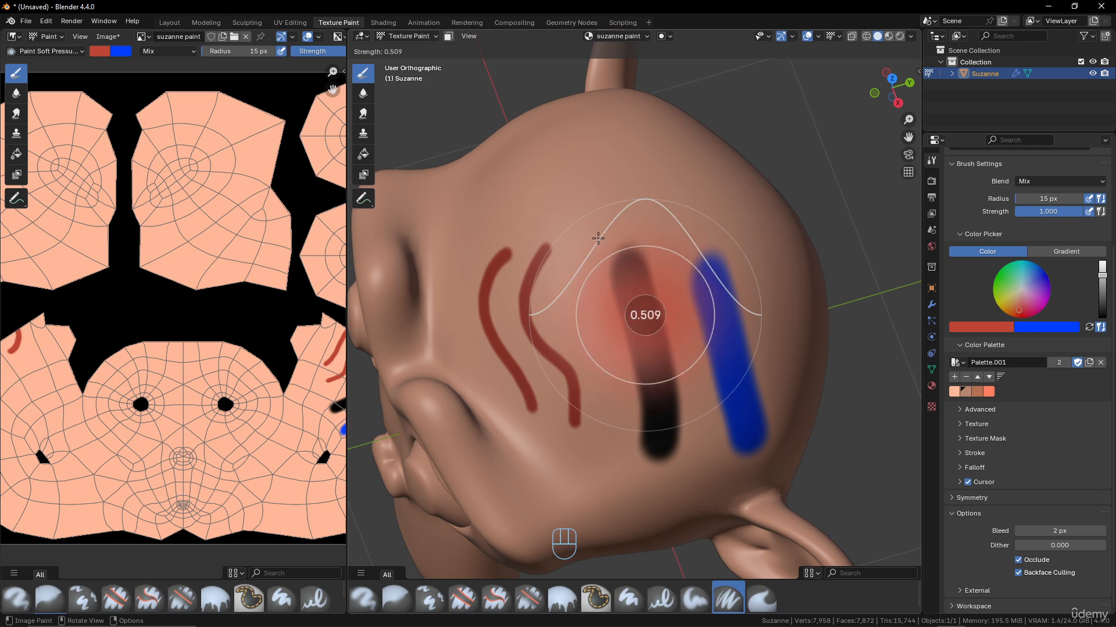
click(566, 224)
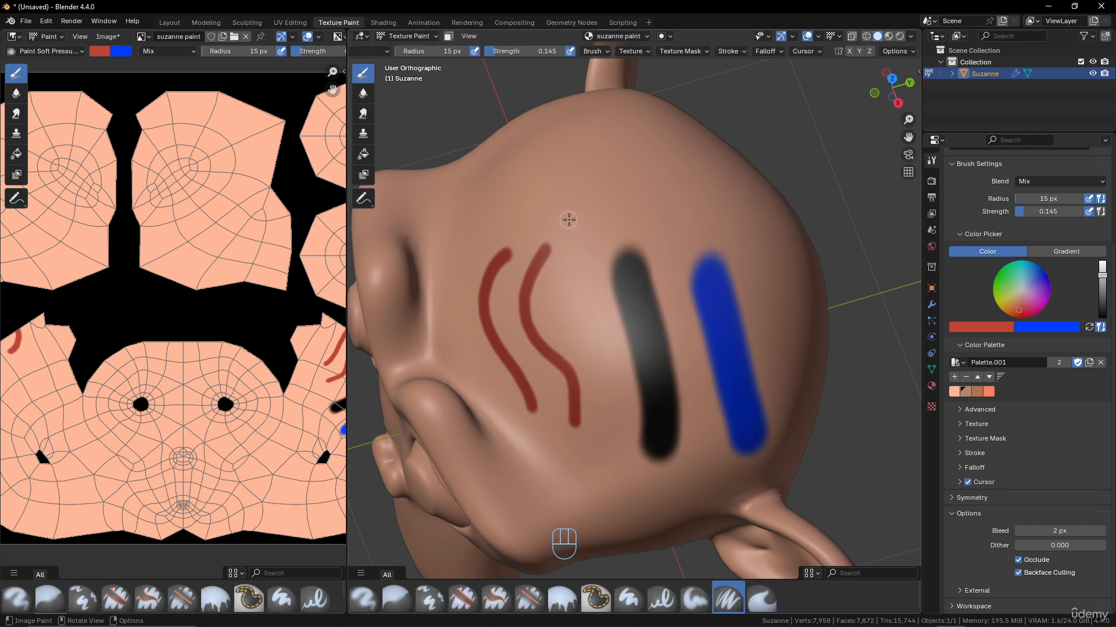
mouse_move(569, 221)
mouse_down()
mouse_move(608, 170)
mouse_move(694, 139)
mouse_up()
drag(530, 191, 661, 133)
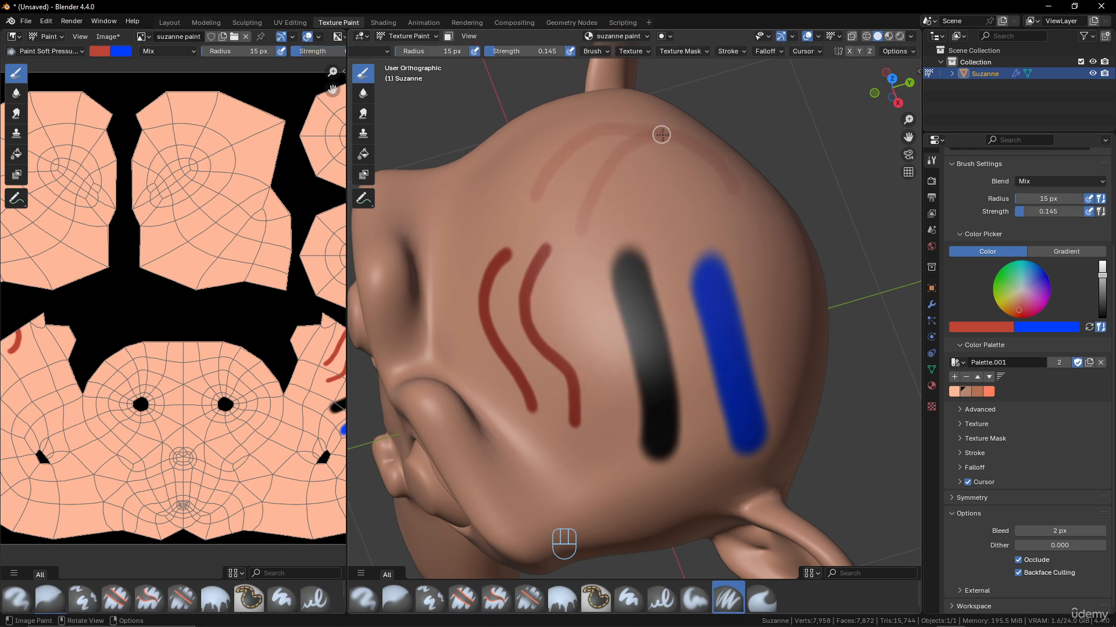
drag(511, 216, 621, 169)
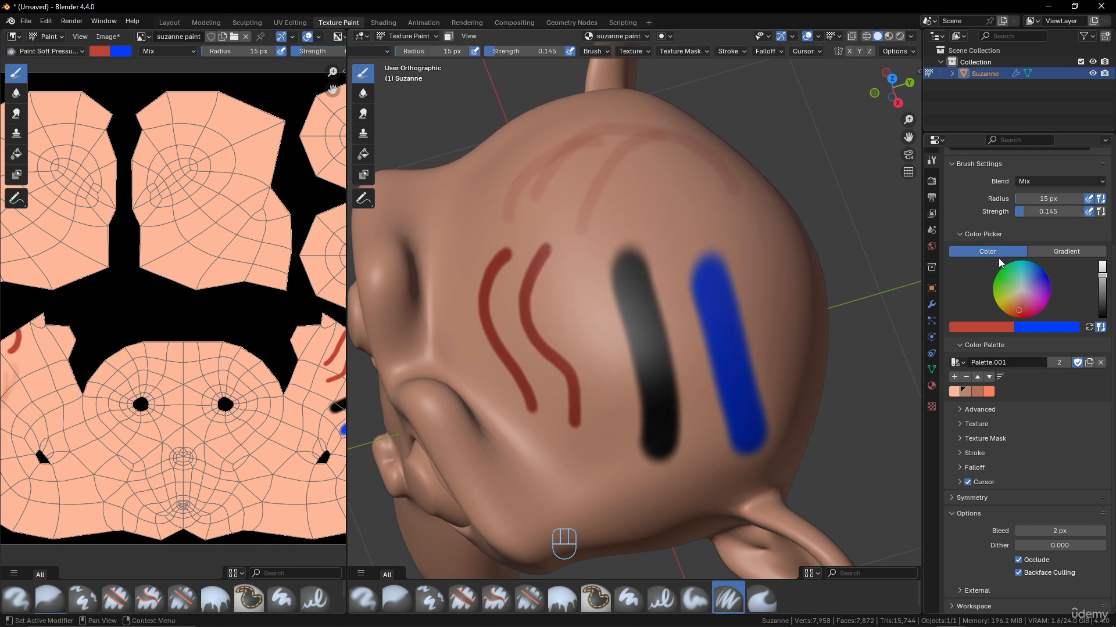
- Drag brush Strength from 0.145 back to 1.000, checking the Blend list and header Options
scroll(1054, 225, up, 3)
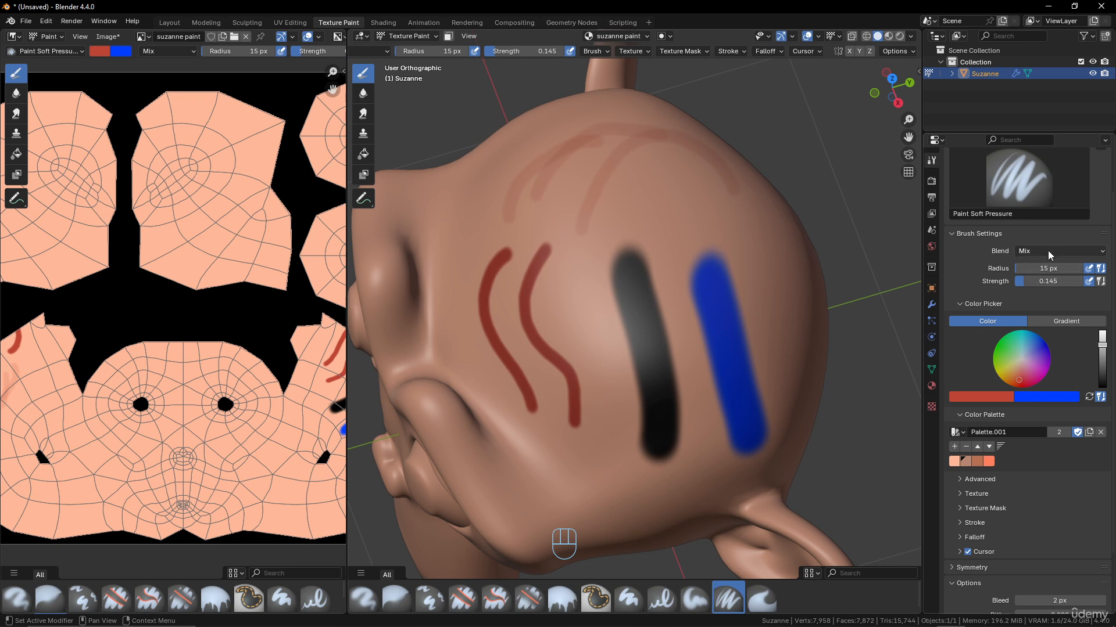
click(1047, 249)
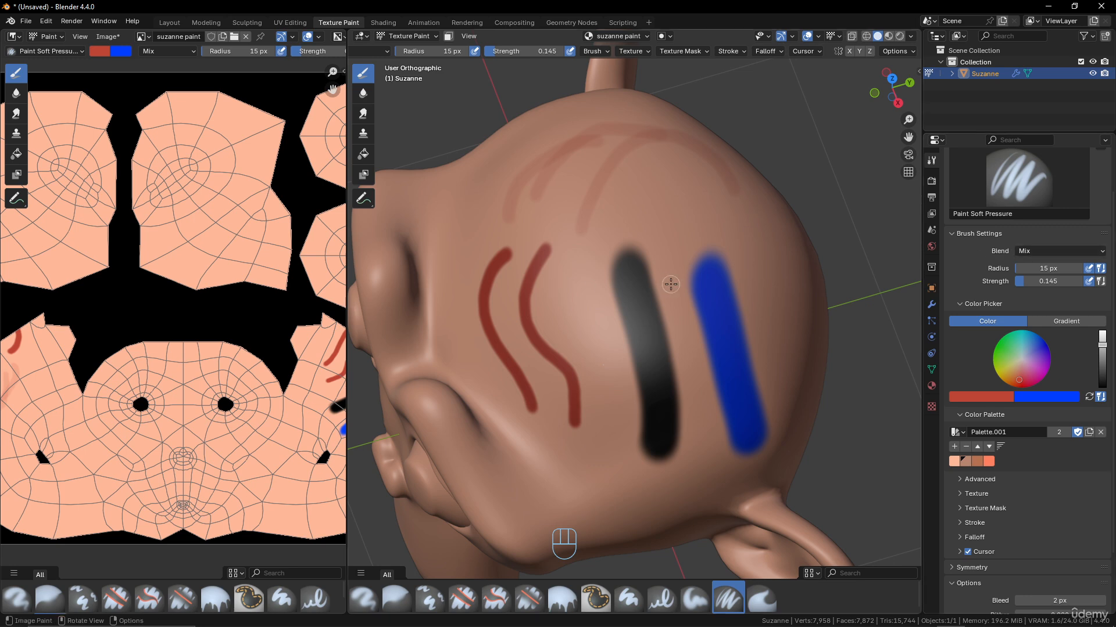
drag(1027, 282, 1080, 282)
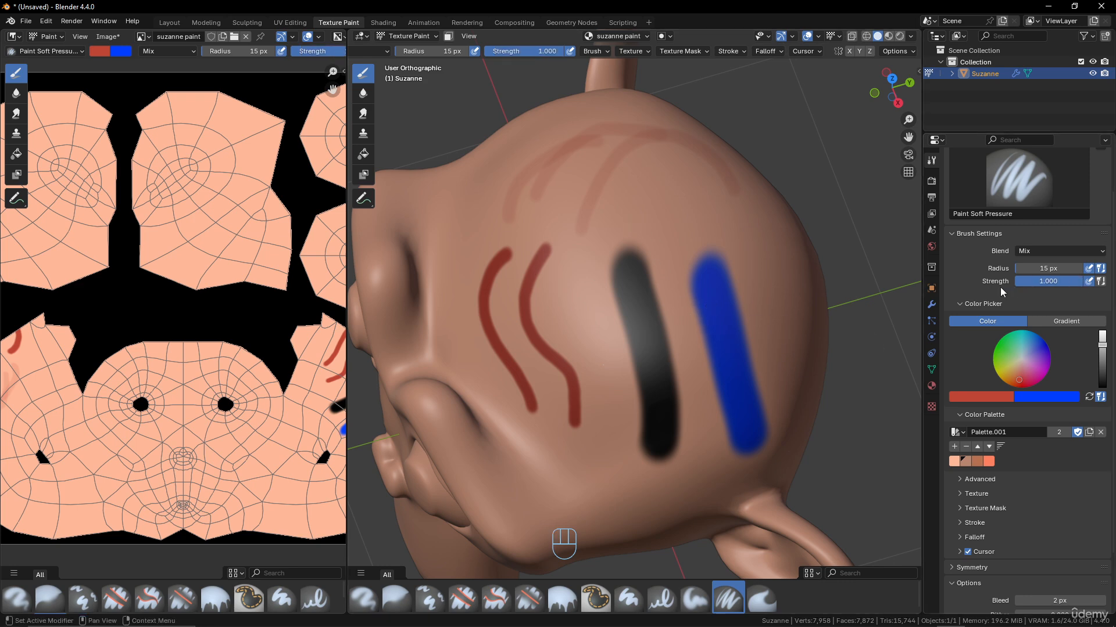
click(1063, 254)
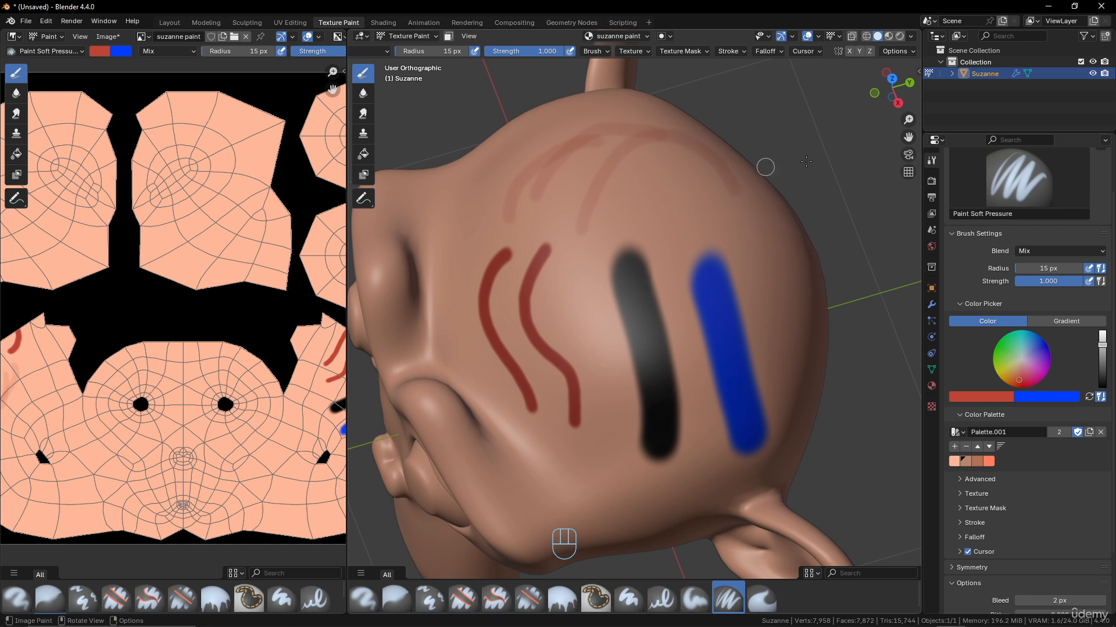
click(893, 51)
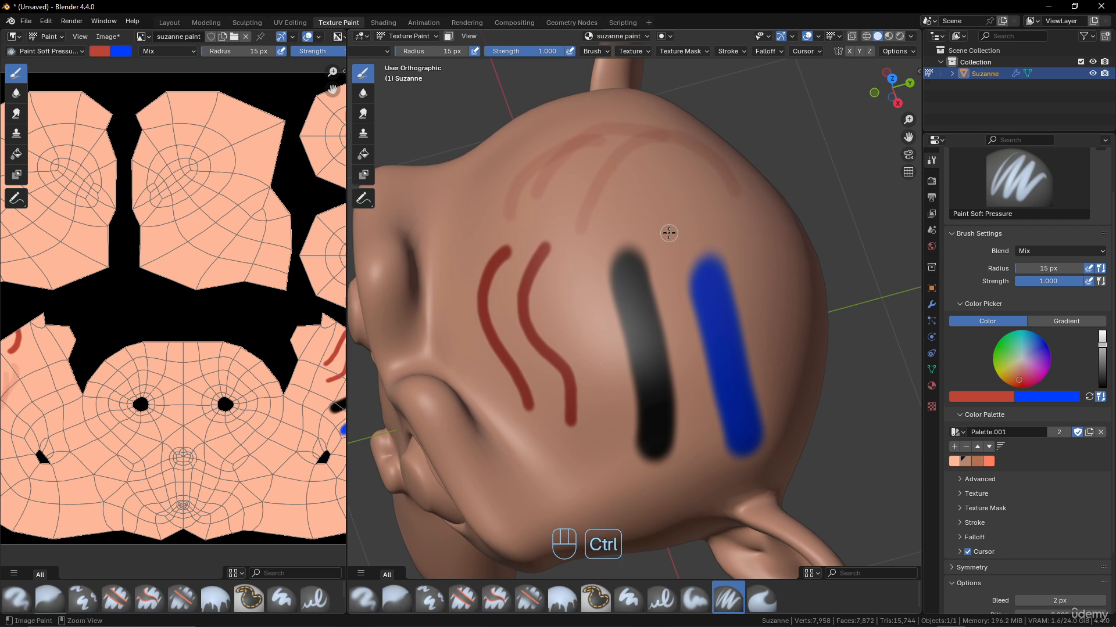
- Undo the recent paint strokes and toggle X-axis mirror painting on and off
key(ctrl+z)
key(ctrl+z)
key(ctrl+z)
key(ctrl+z)
key(ctrl+z)
key(ctrl+z)
key(ctrl+z)
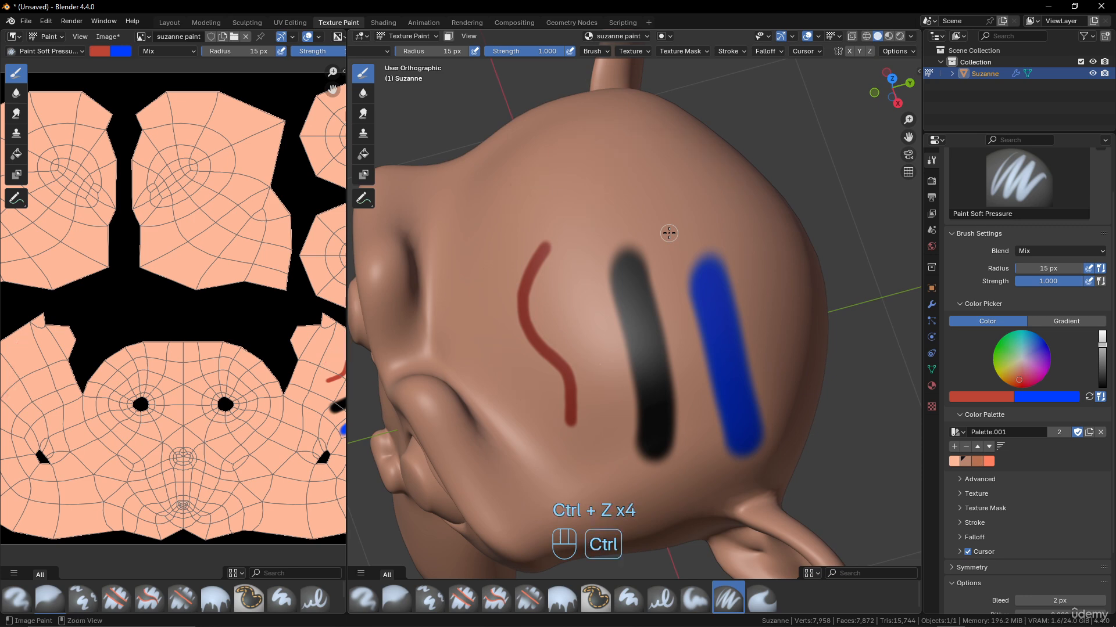
click(849, 51)
click(849, 51)
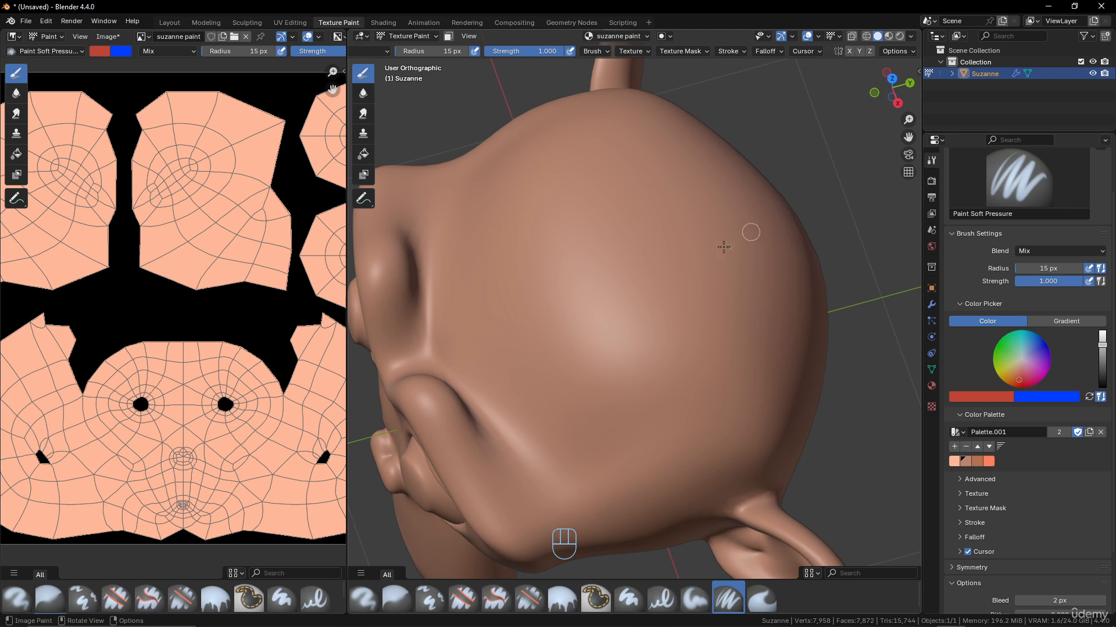
middle_drag(718, 248, 738, 247)
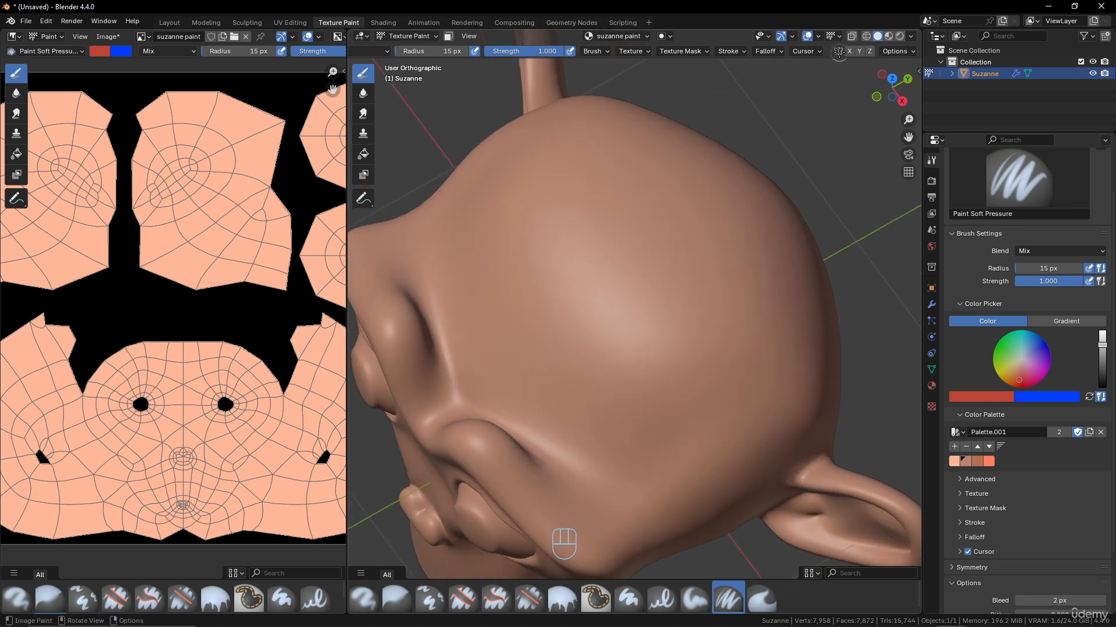
- Enable X, Y and Z mirroring, paint mirrored red spots, undo them, then disable all three axes
click(869, 52)
click(850, 51)
click(860, 51)
mouse_move(726, 268)
mouse_down()
mouse_move(724, 305)
mouse_move(722, 294)
mouse_up()
mouse_move(722, 294)
middle_down()
mouse_move(691, 305)
mouse_move(684, 404)
middle_up()
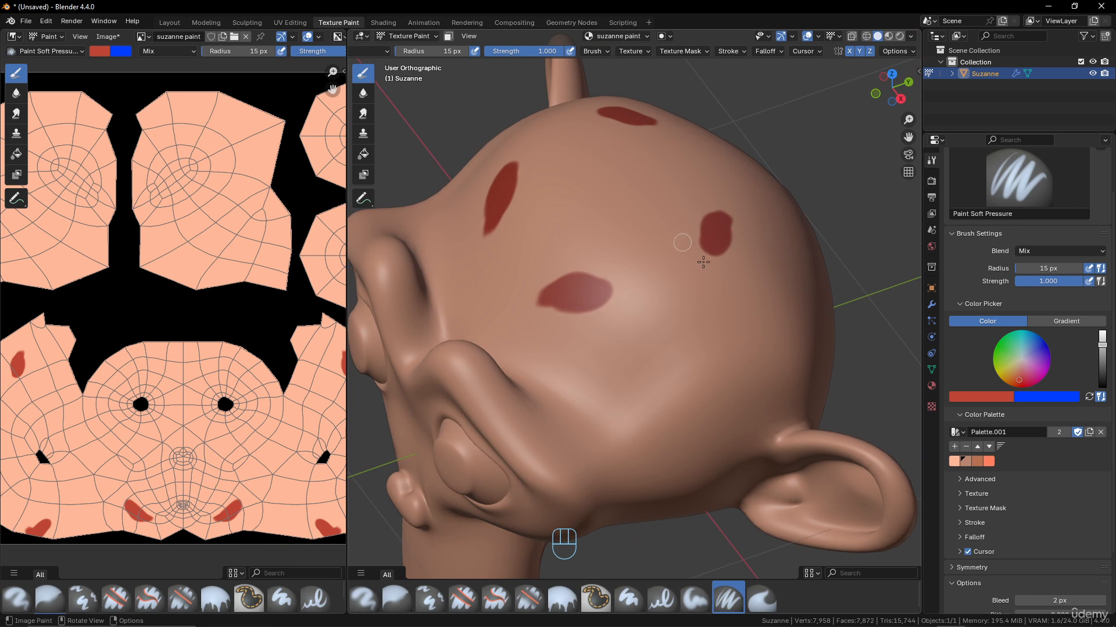
key(ctrl+z)
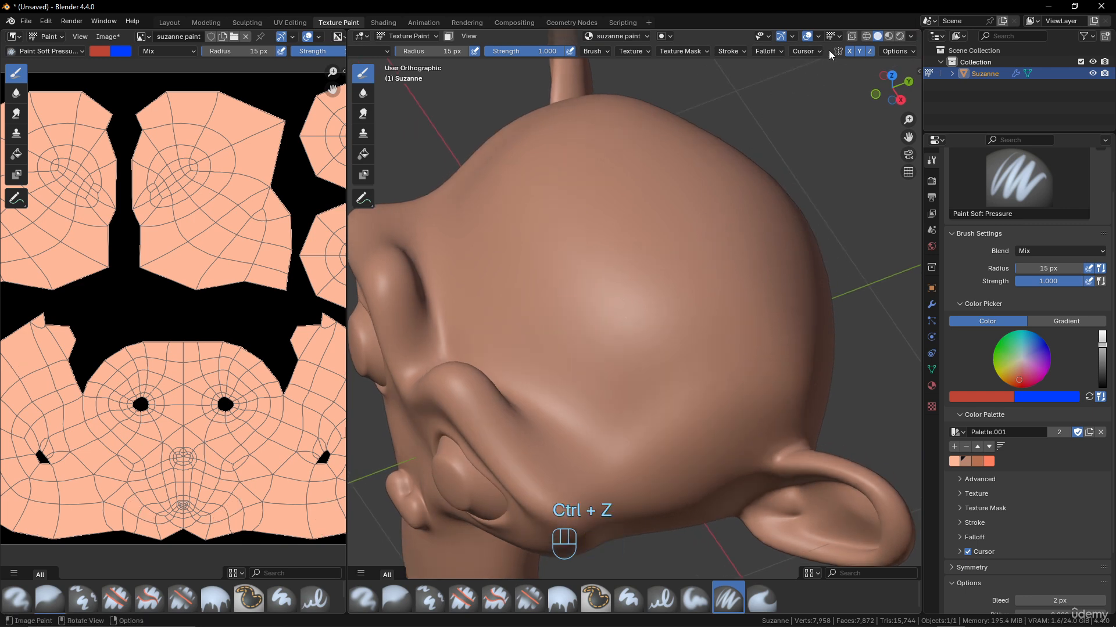
drag(849, 51, 868, 52)
click(904, 52)
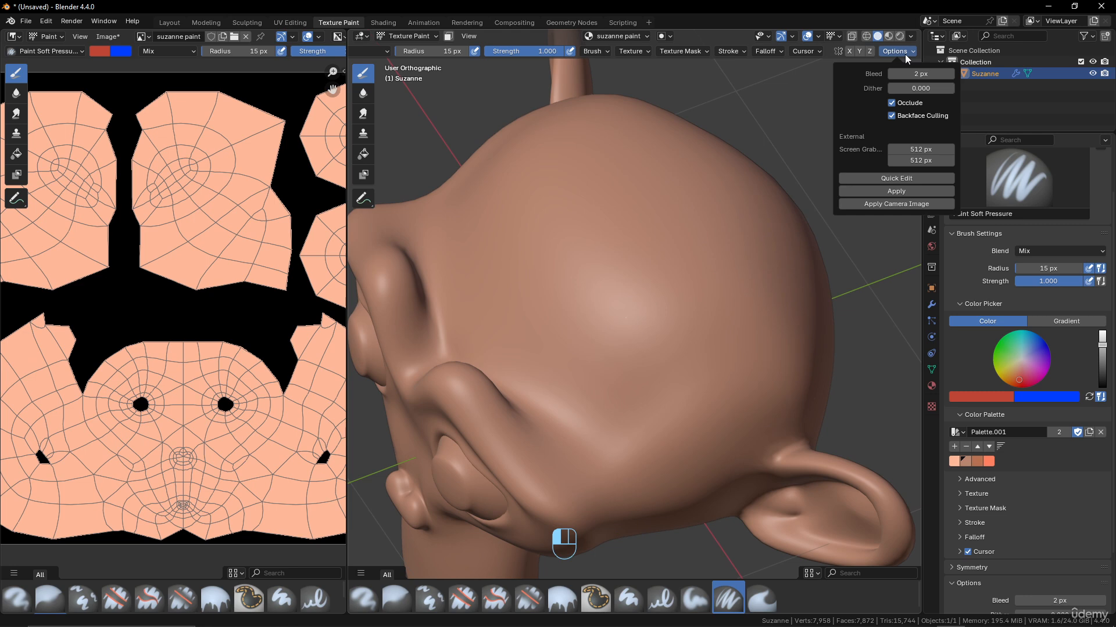
scroll(548, 316, down, 5)
middle_drag(548, 316, 619, 336)
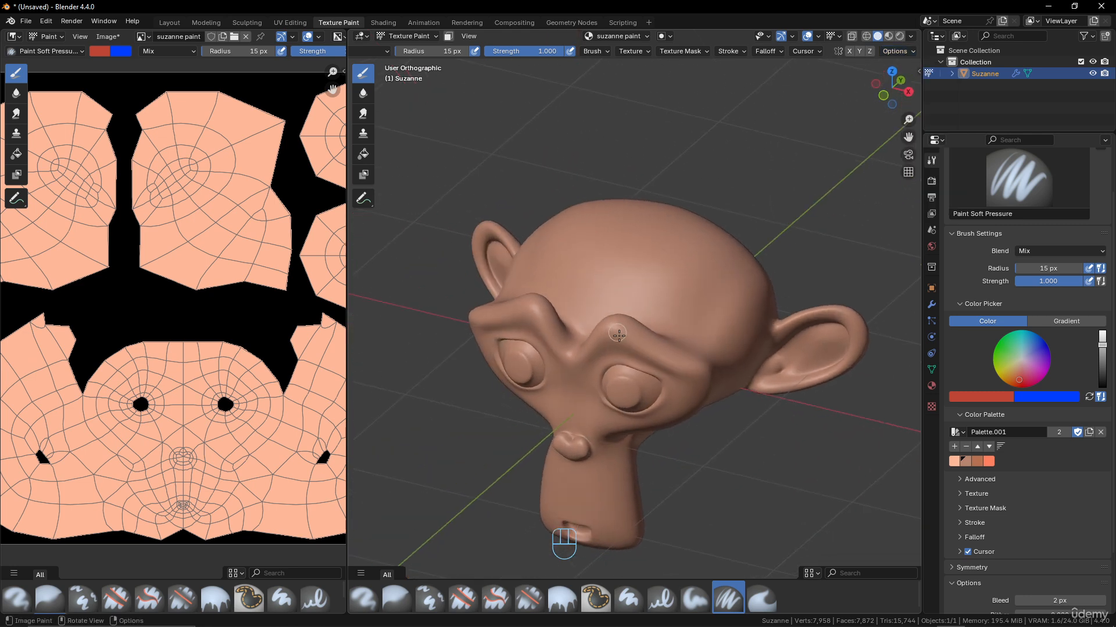
scroll(619, 335, up, 3)
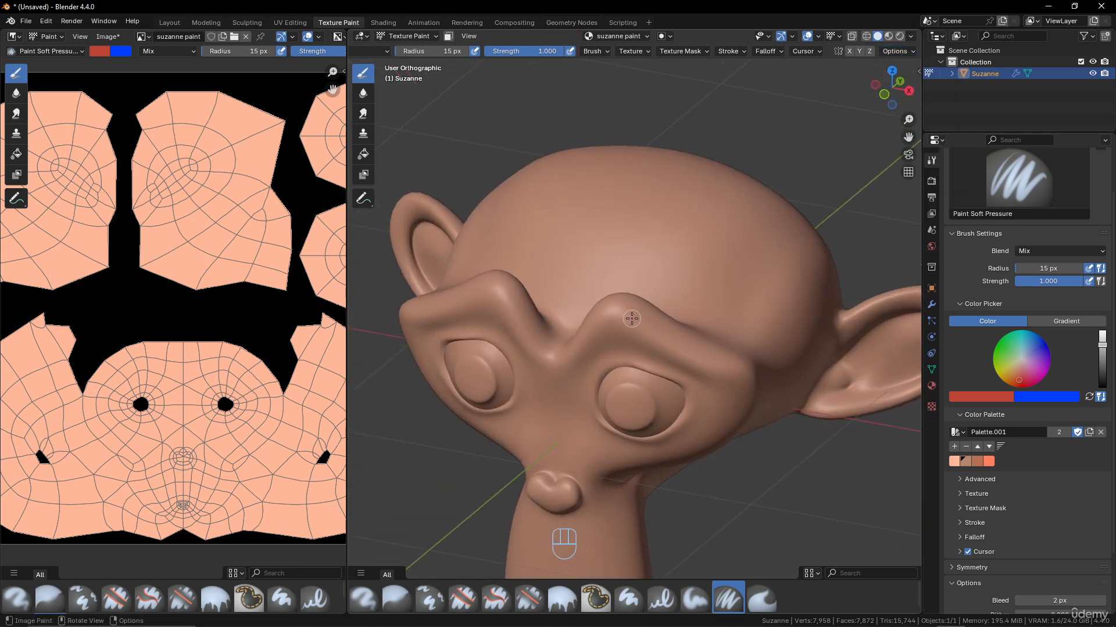